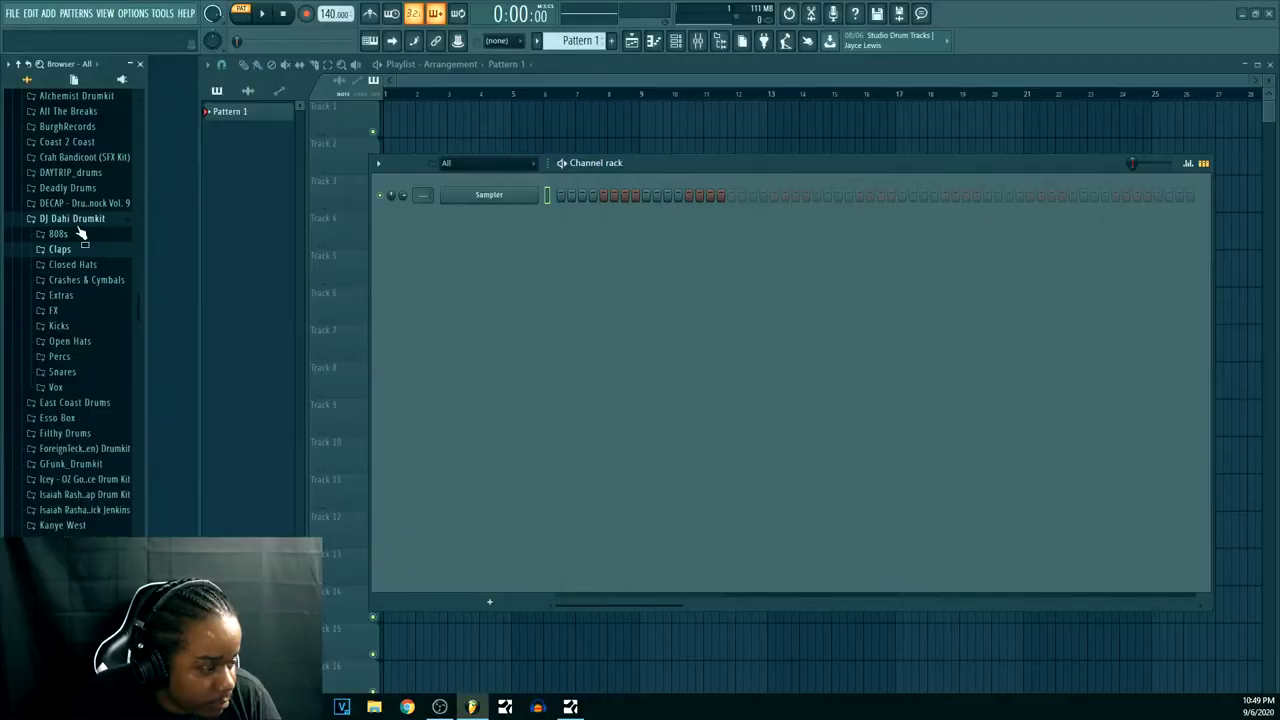
# - Collapse the DJ Dahi Drumkit folder and open the All The Breaks folder in the sample browser
pyautogui.click(85, 222)
pyautogui.scroll(-2, 85, 228)
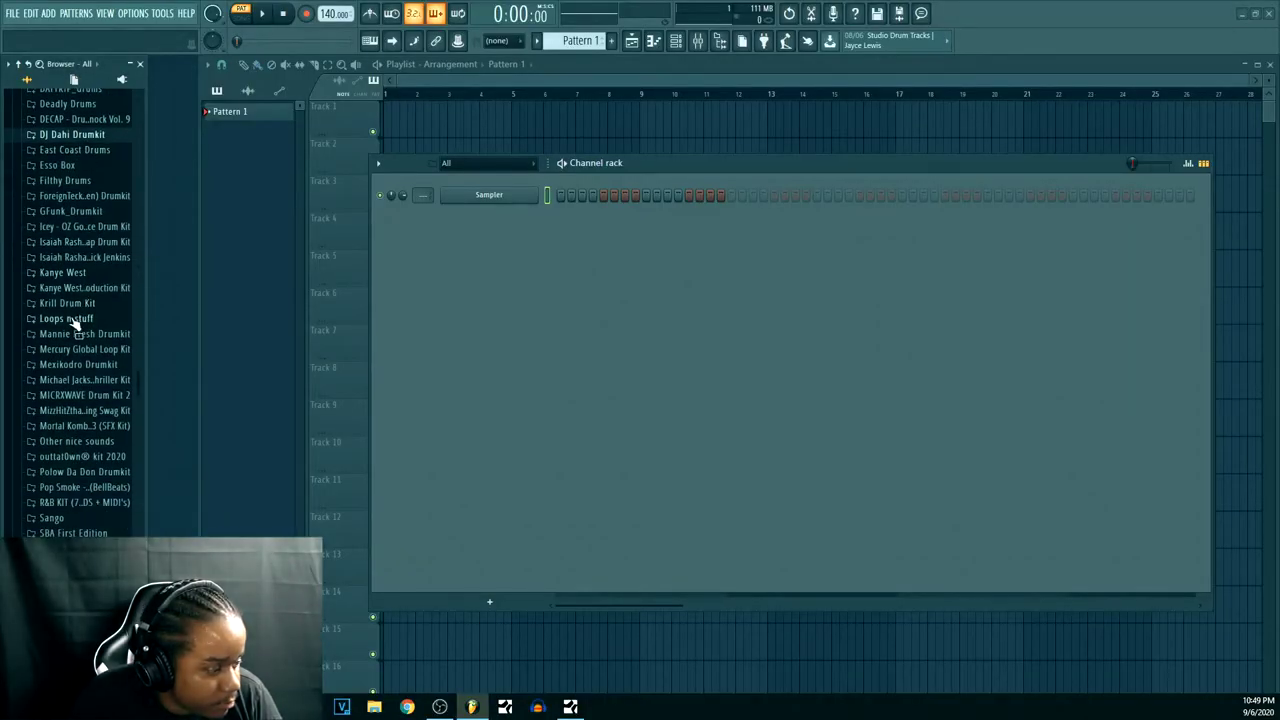
pyautogui.scroll(1, 60, 318)
pyautogui.scroll(6, 78, 300)
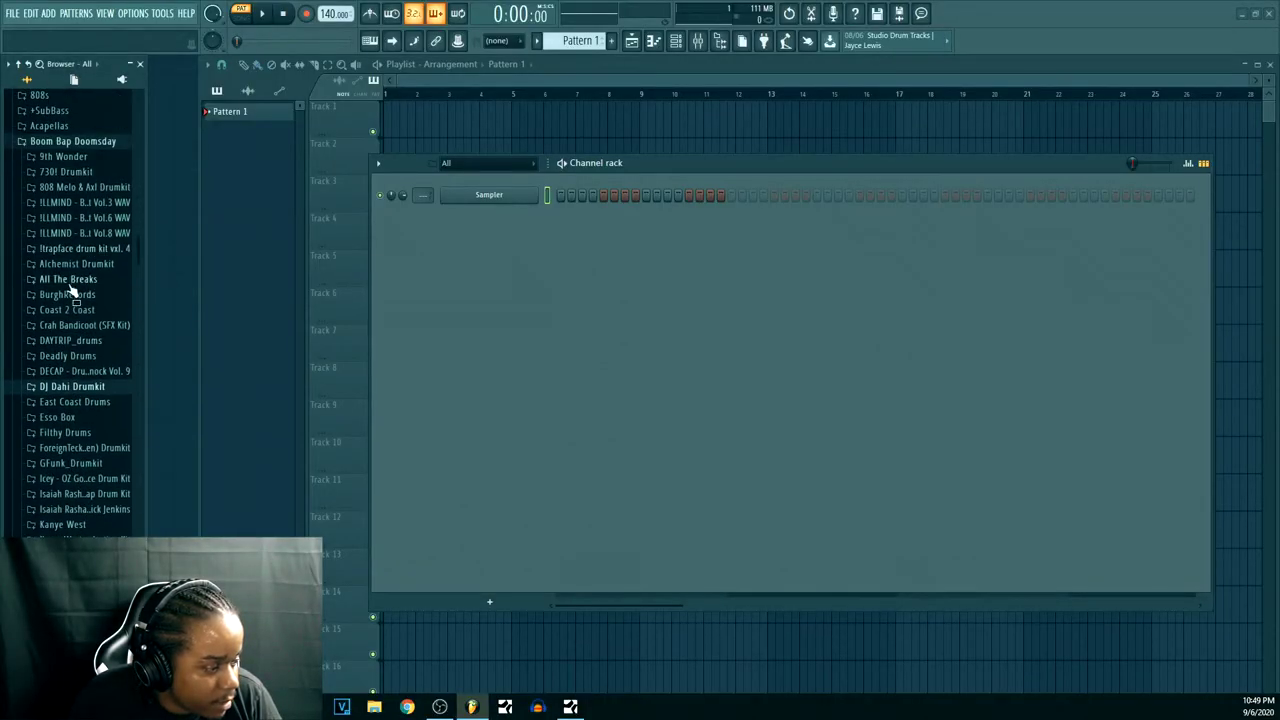
pyautogui.click(68, 290)
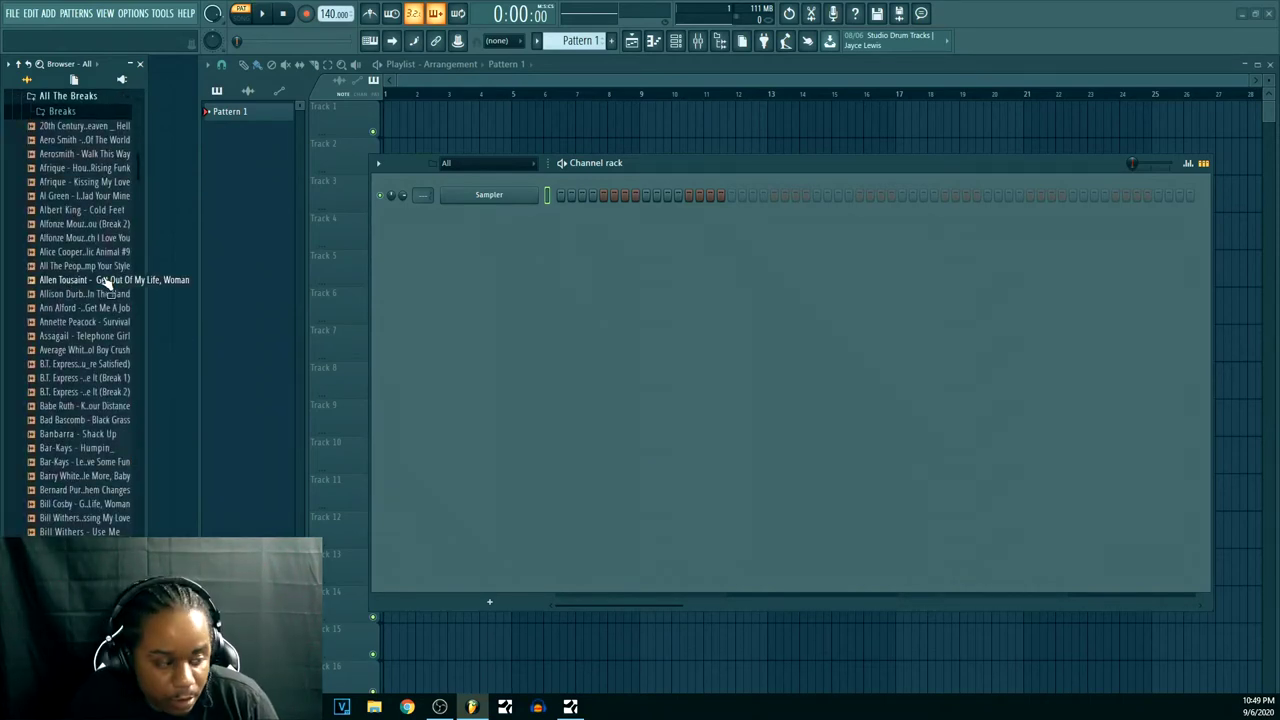
# - Audition the drum breaks in the Breaks list from "Bernard Purdie - Them Changes" to "Bob Azzam - Rain Rain Go Away"
pyautogui.scroll(-4, 80, 305)
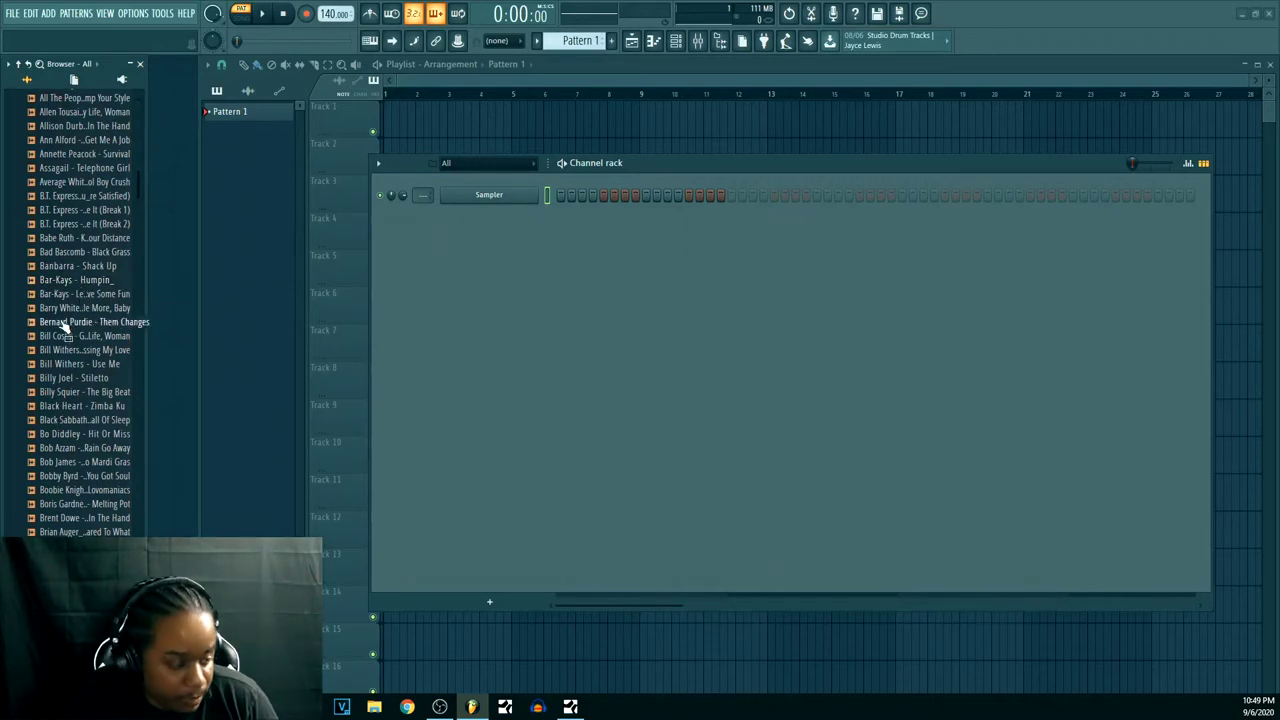
pyautogui.click(66, 322)
pyautogui.click(70, 336)
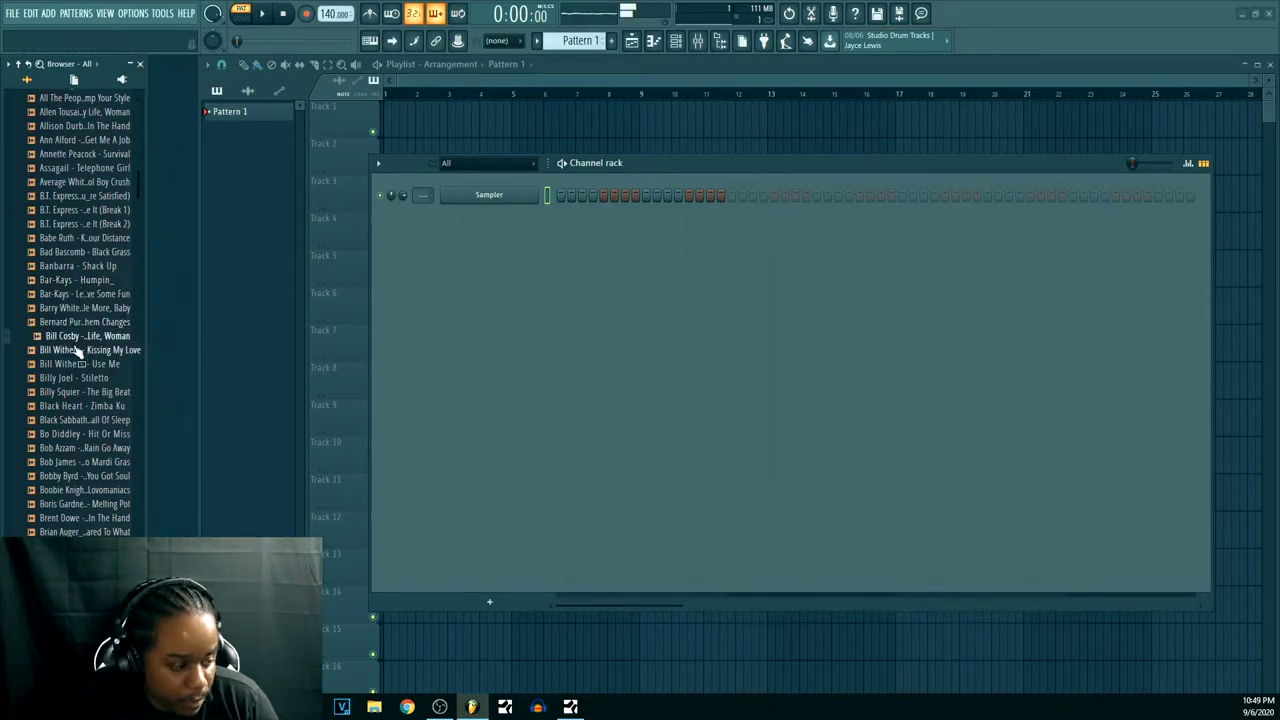
pyautogui.click(76, 352)
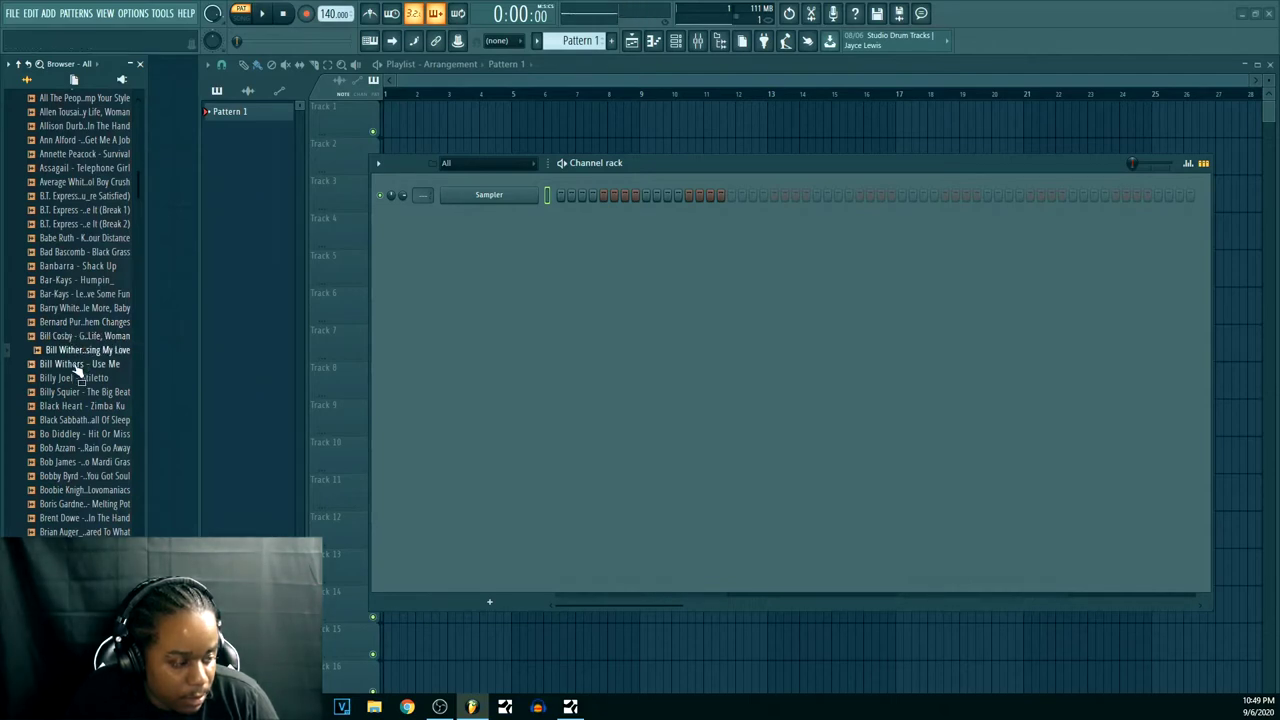
pyautogui.click(75, 365)
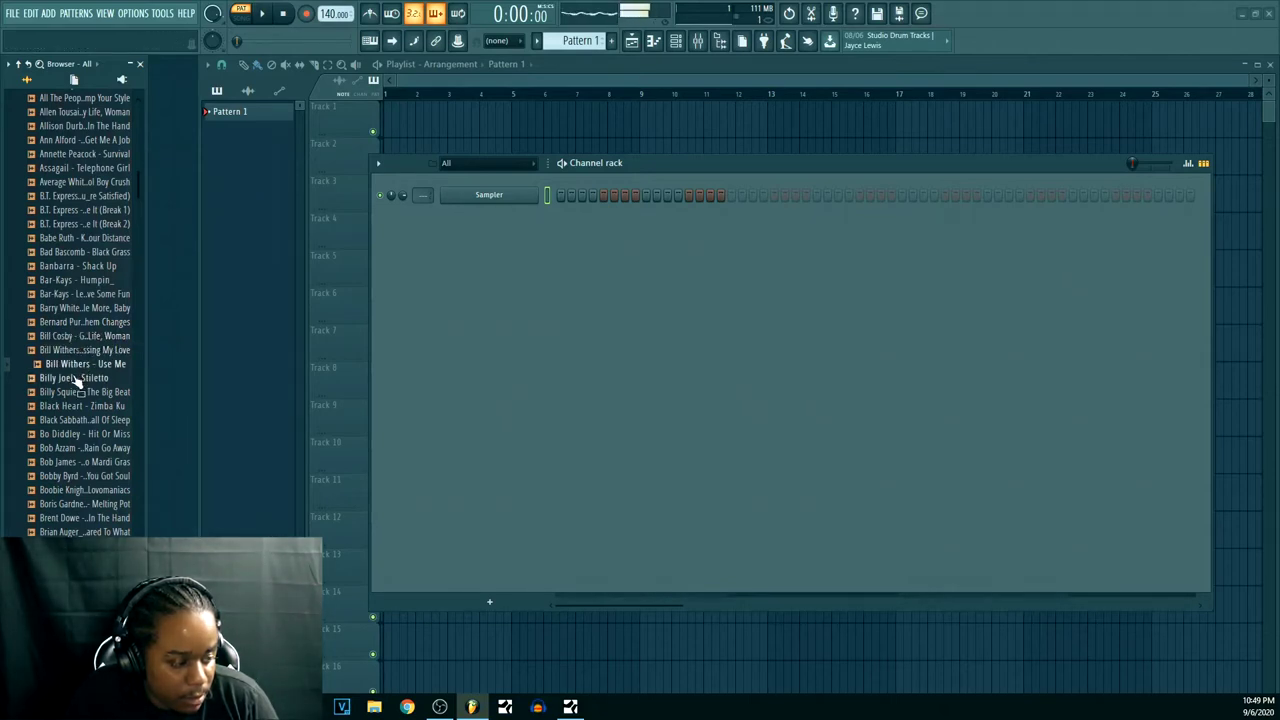
pyautogui.click(80, 391)
pyautogui.scroll(-2, 84, 395)
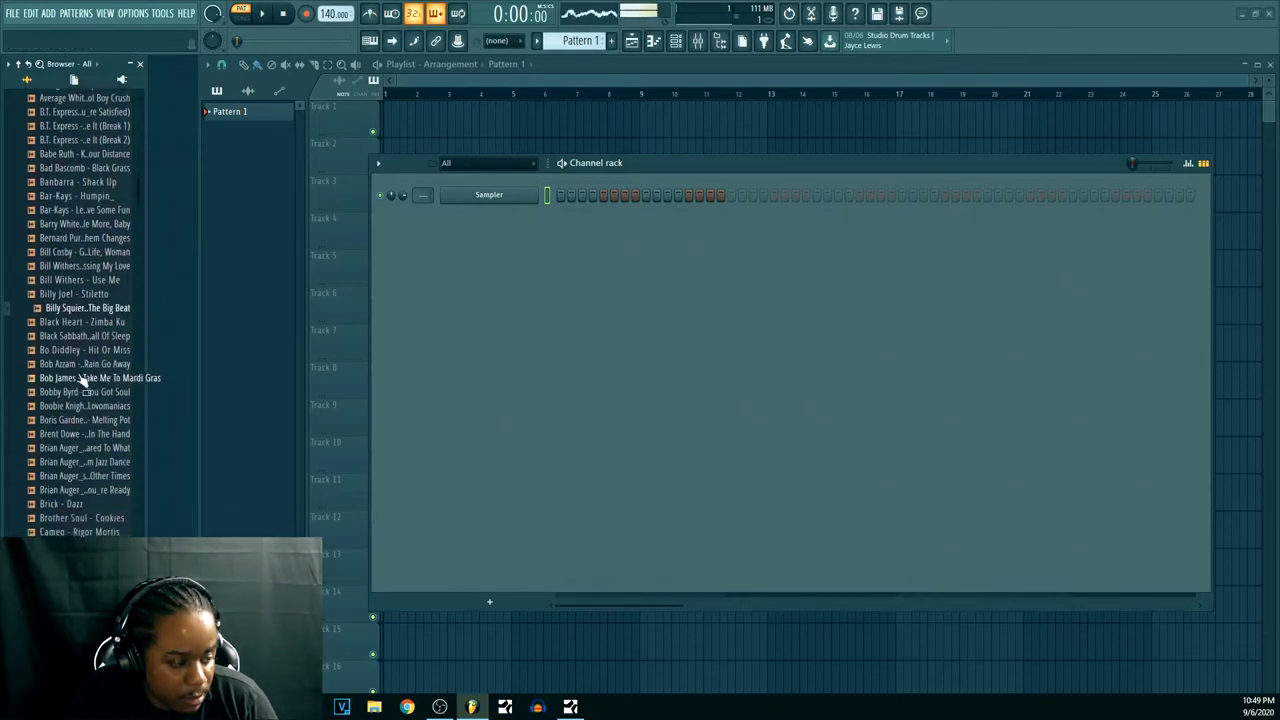
pyautogui.click(82, 322)
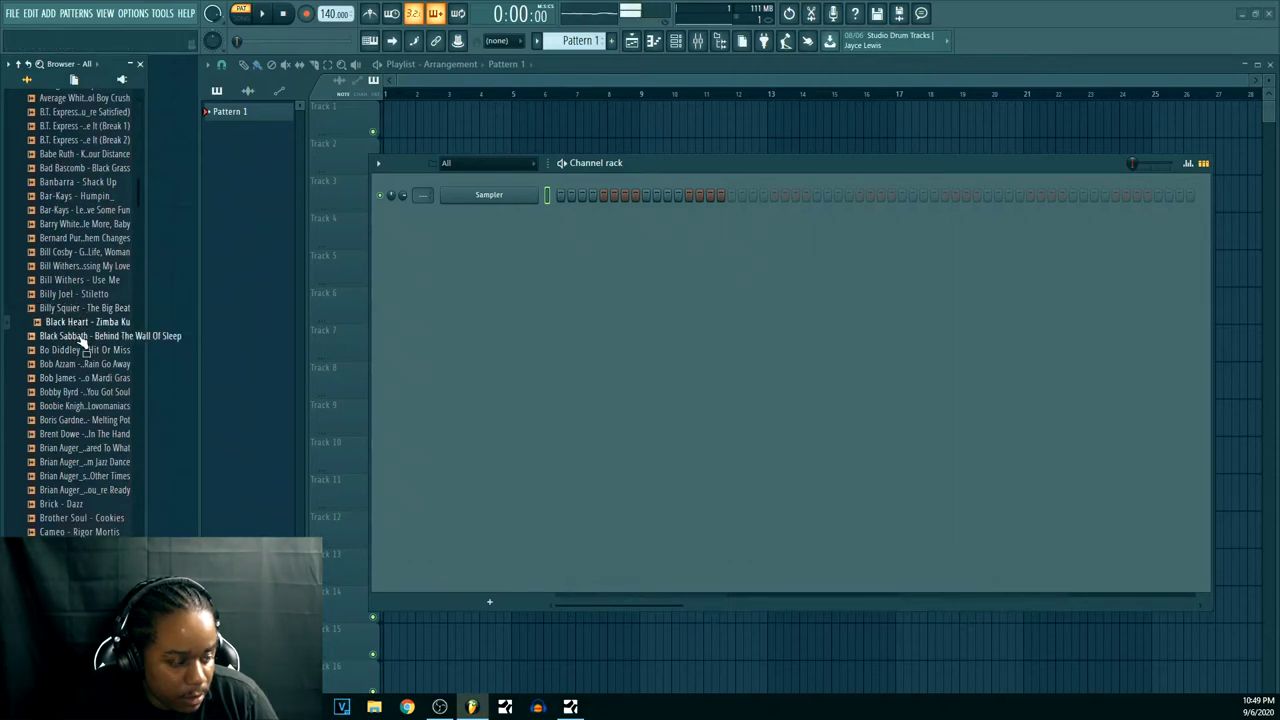
pyautogui.click(80, 337)
pyautogui.click(82, 350)
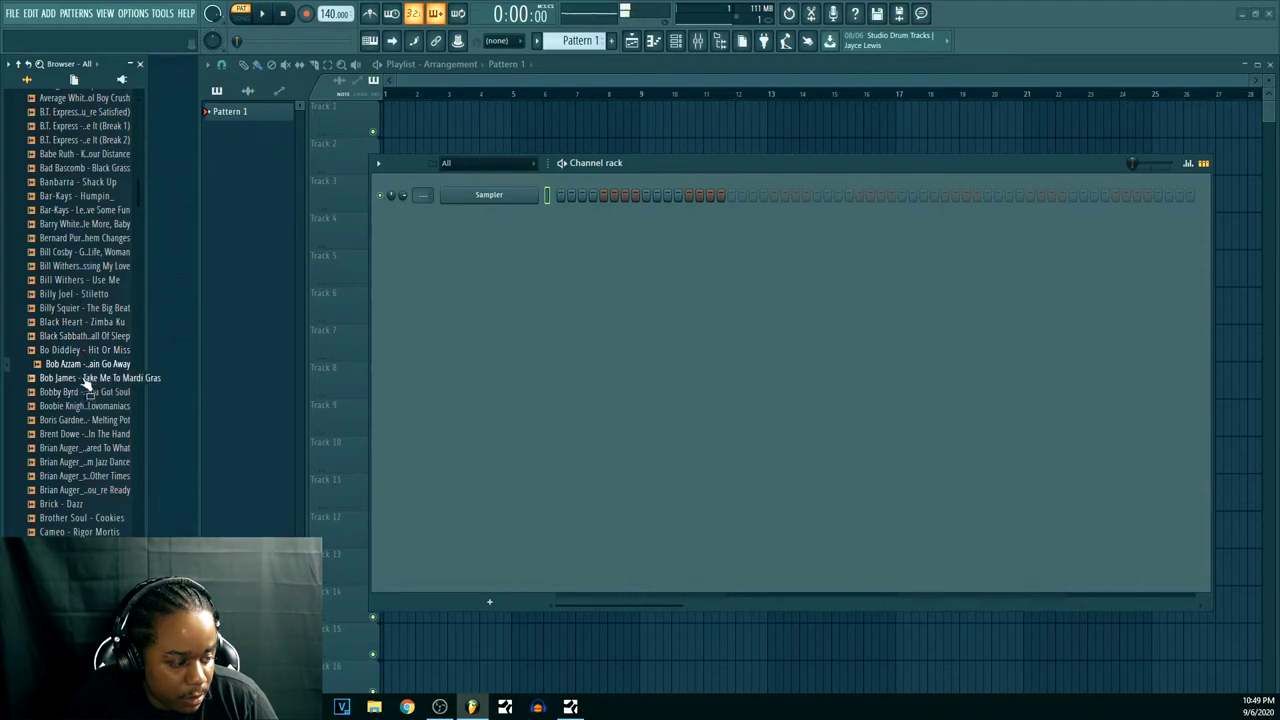
pyautogui.click(88, 365)
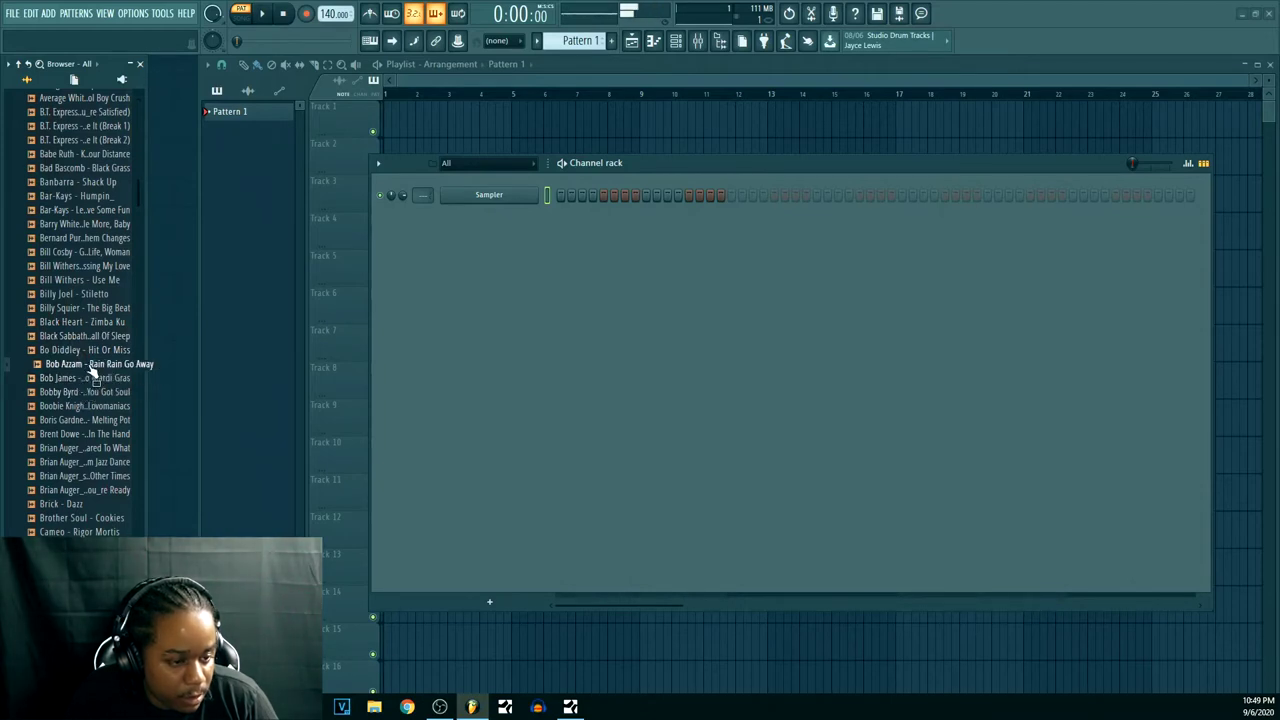
# - Load the "Bob Azzam - Rain Rain Go Away" break into Edison and move its window clear of the browser
pyautogui.moveTo(92, 369); pyautogui.dragTo(811, 14)
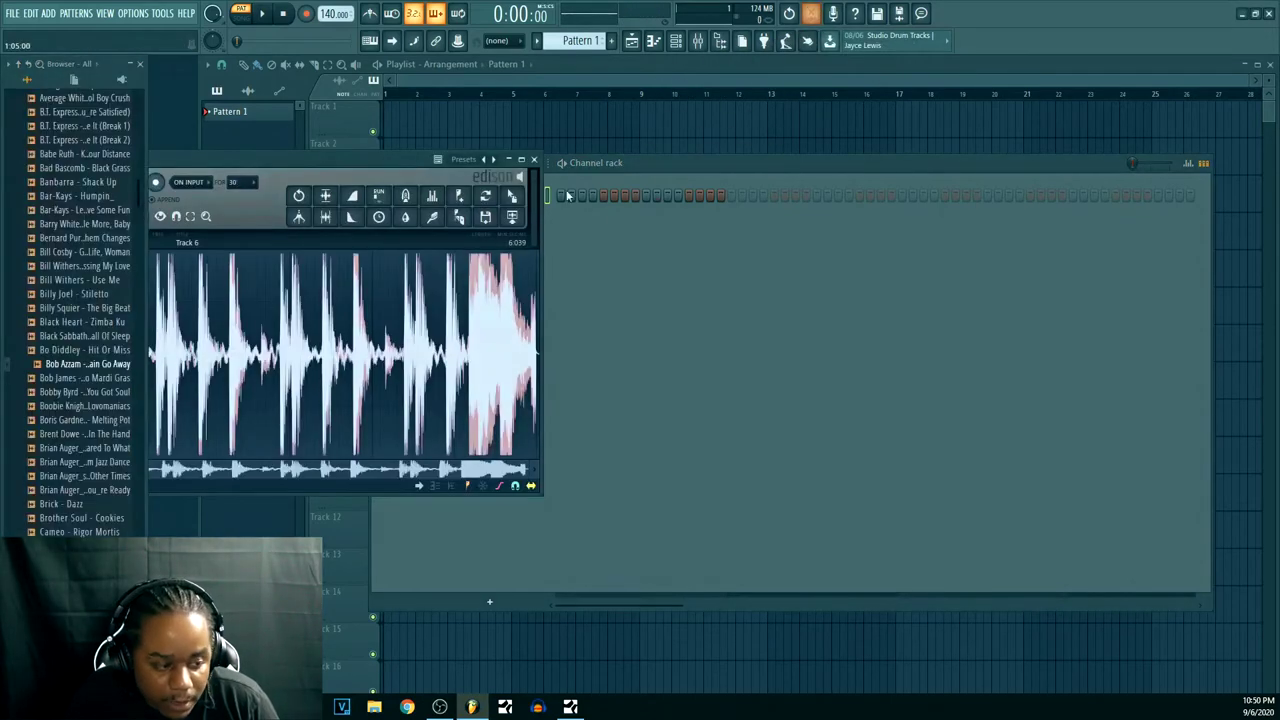
pyautogui.moveTo(387, 162); pyautogui.dragTo(743, 153)
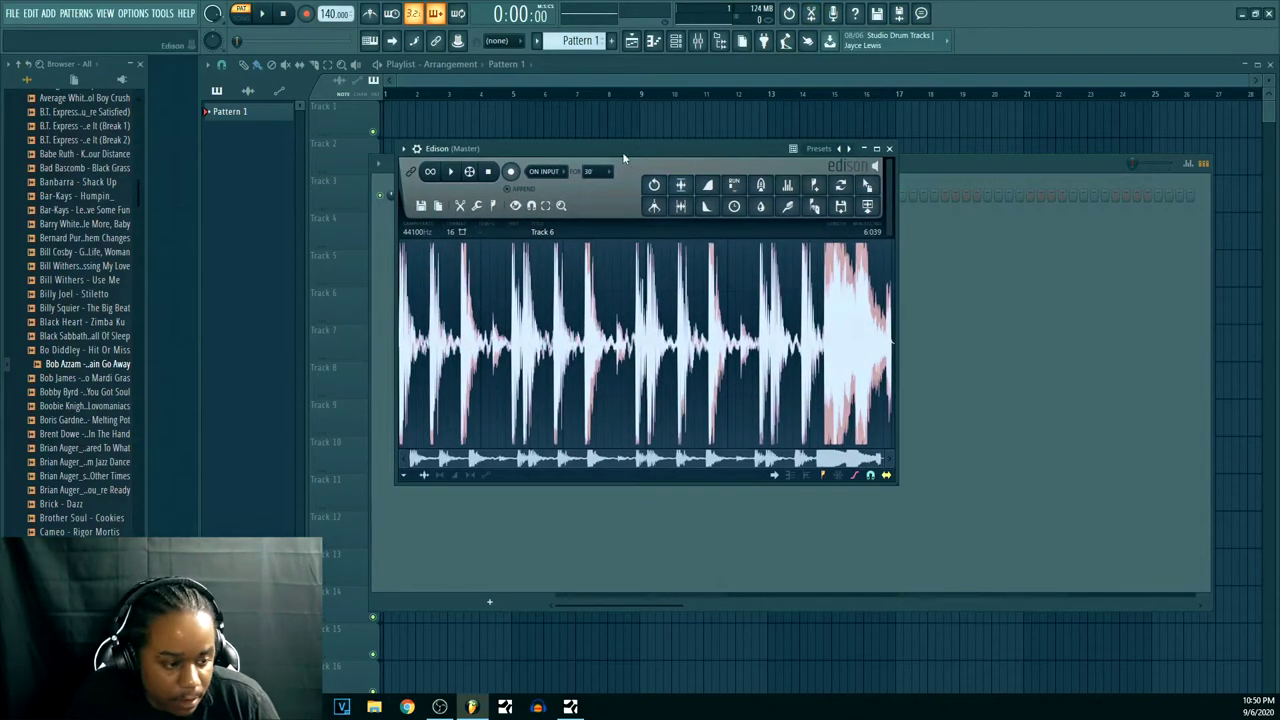
pyautogui.moveTo(624, 158); pyautogui.dragTo(762, 153)
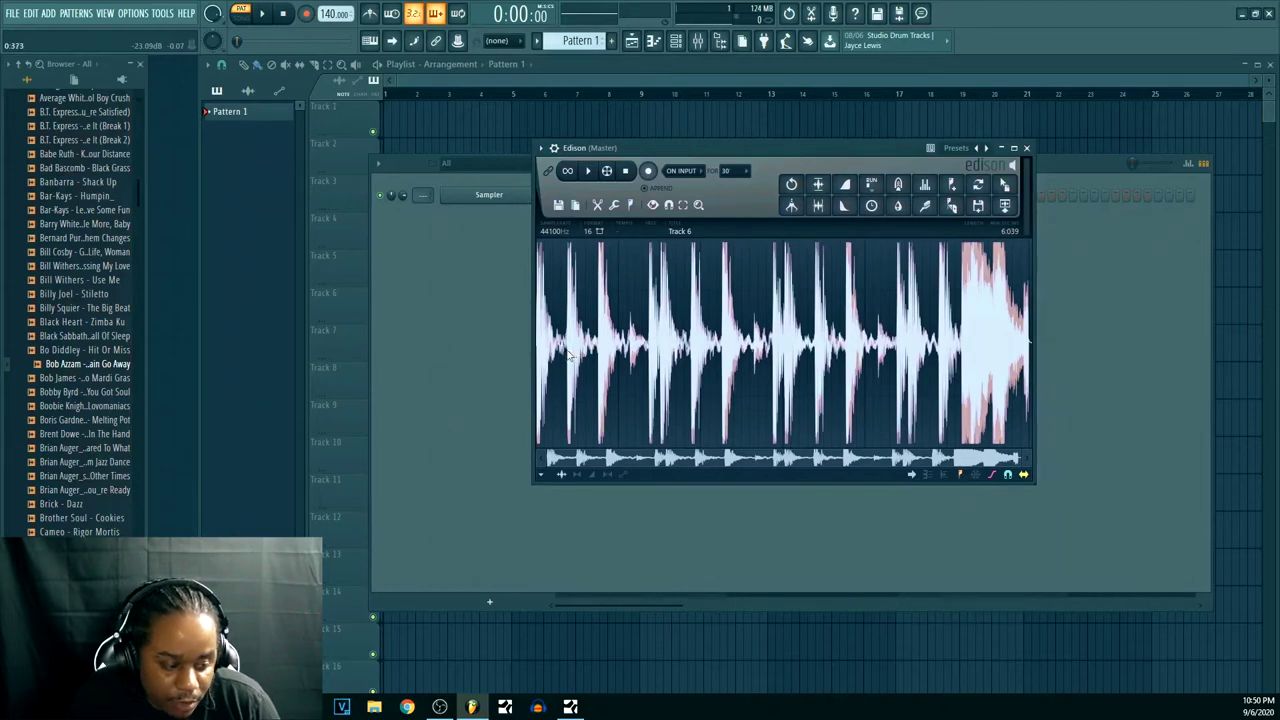
# - Select the break's first drum hit in the waveform, from 0:000 to 0:377, ending right before the second hit
pyautogui.moveTo(570, 355); pyautogui.dragTo(543, 355)
pyautogui.scroll(6, 683, 340)
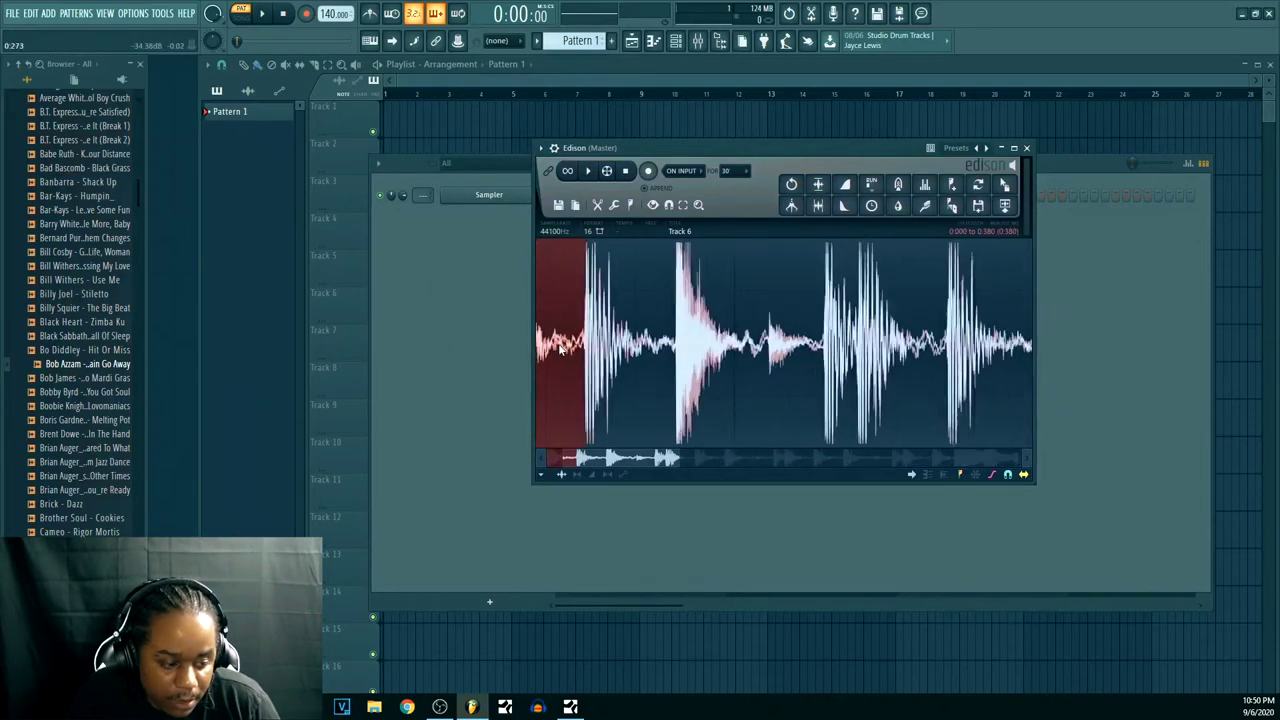
pyautogui.scroll(2, 680, 340)
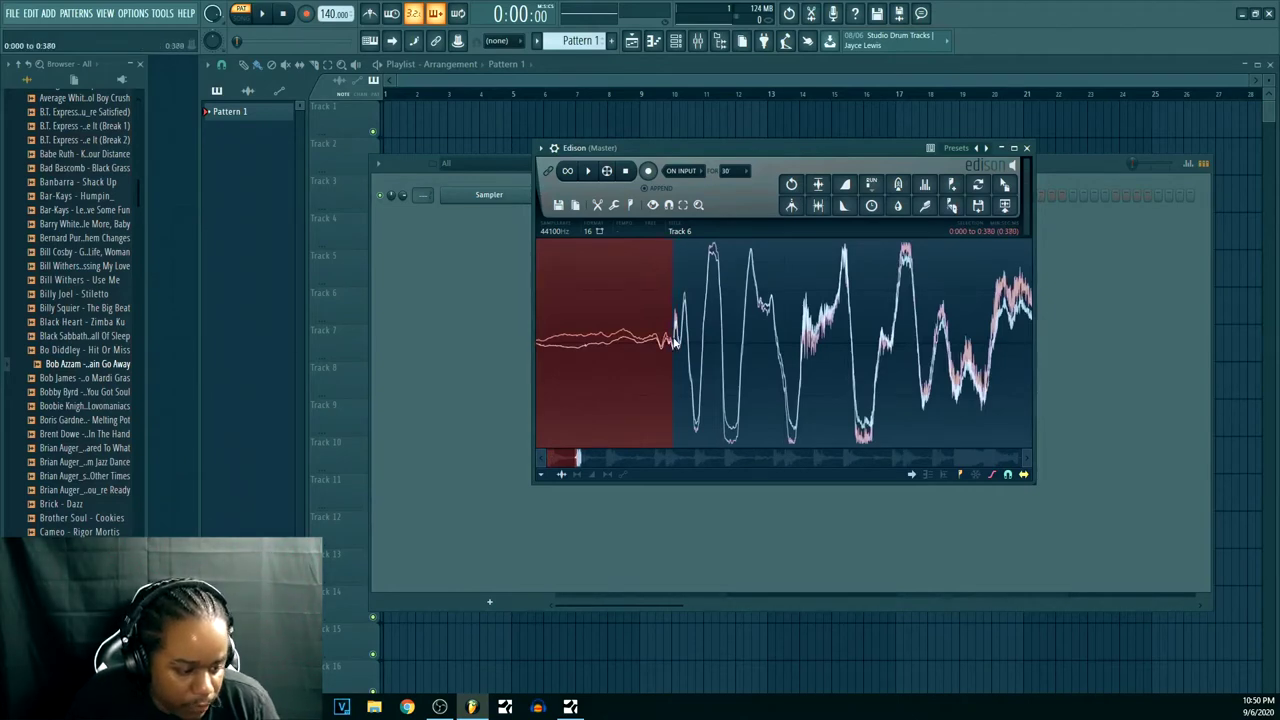
pyautogui.scroll(-5, 676, 342)
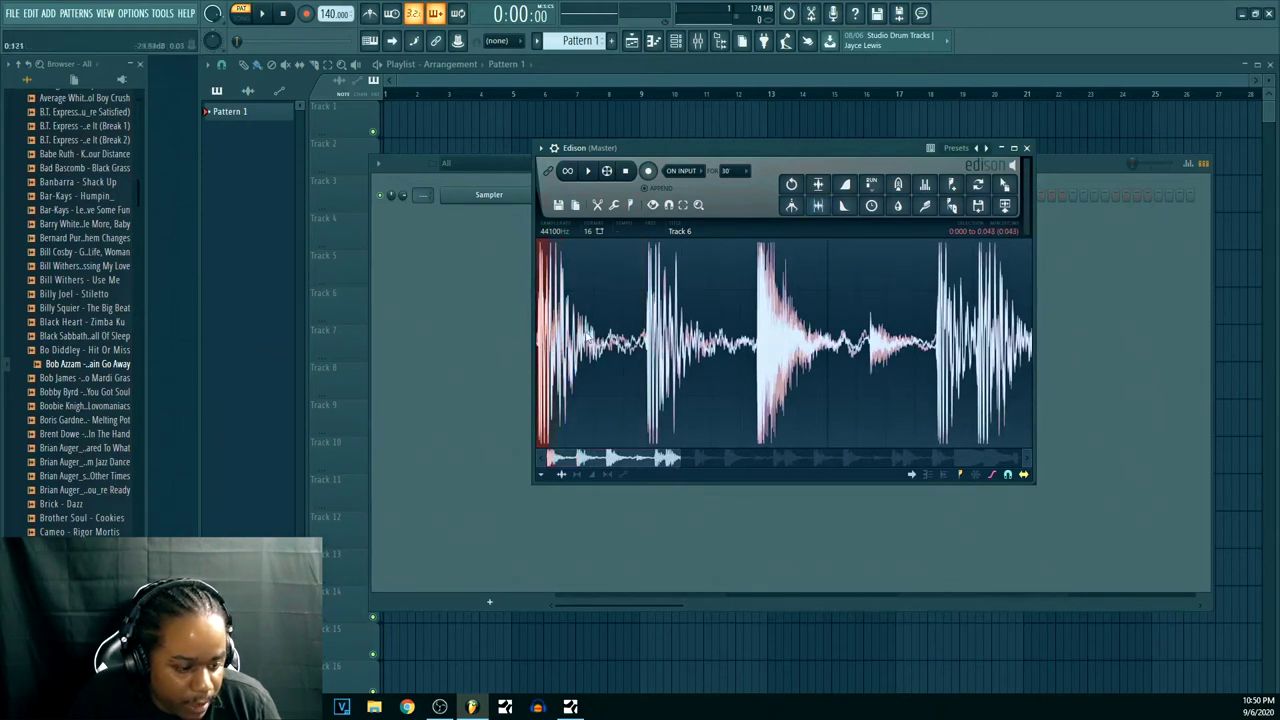
pyautogui.click(822, 207)
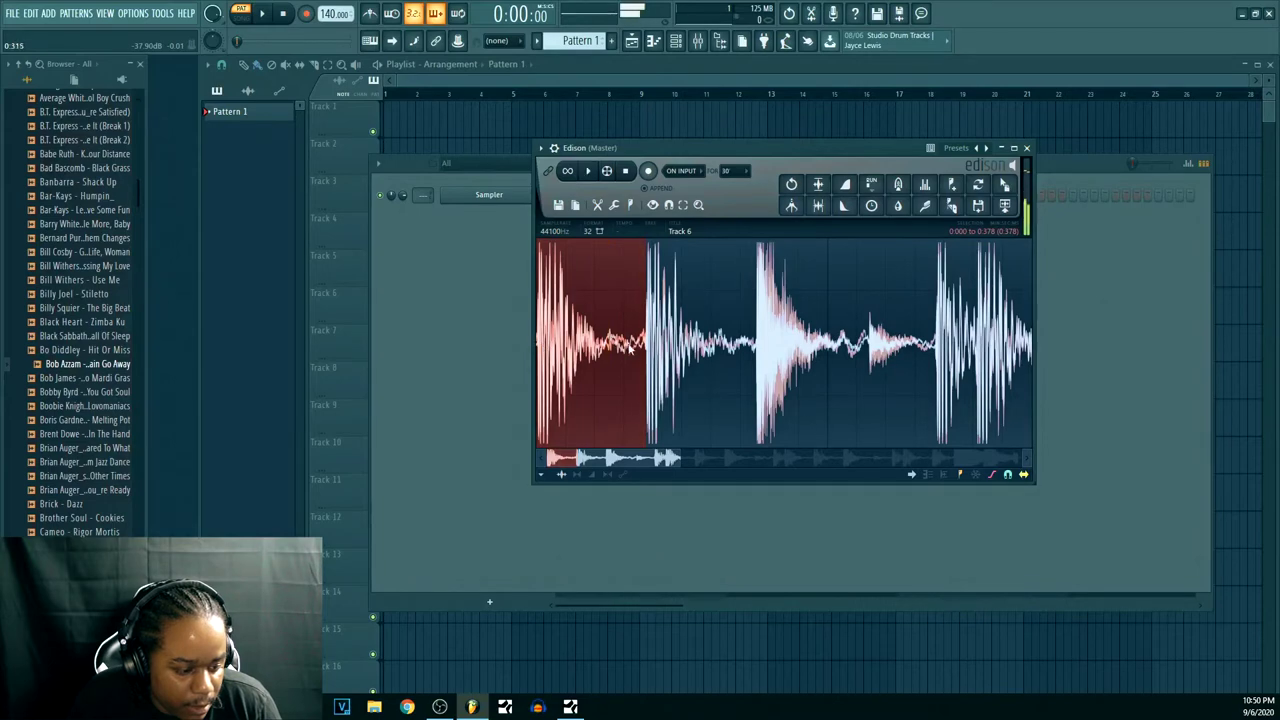
pyautogui.scroll(2, 653, 343)
pyautogui.scroll(4, 653, 343)
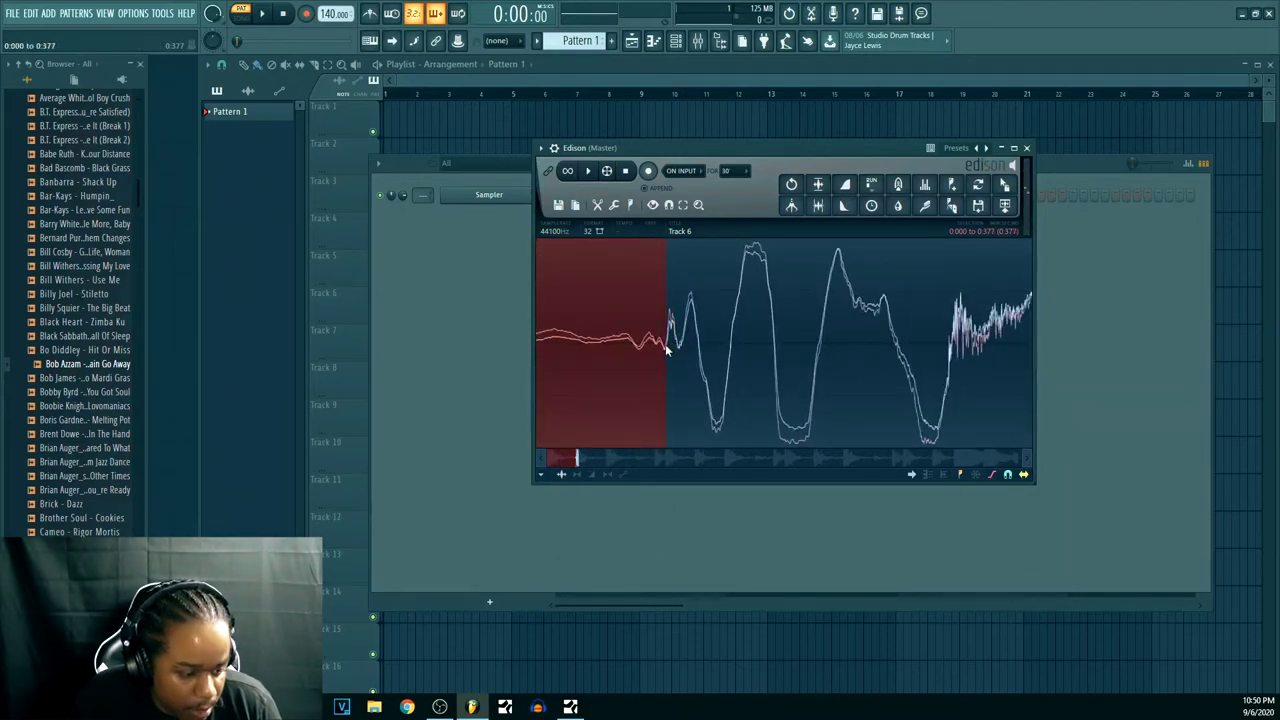
# - Preview the selected first hit with looped playback and place it as an audio clip on Track 1 of the playlist
pyautogui.click(569, 172)
pyautogui.click(586, 174)
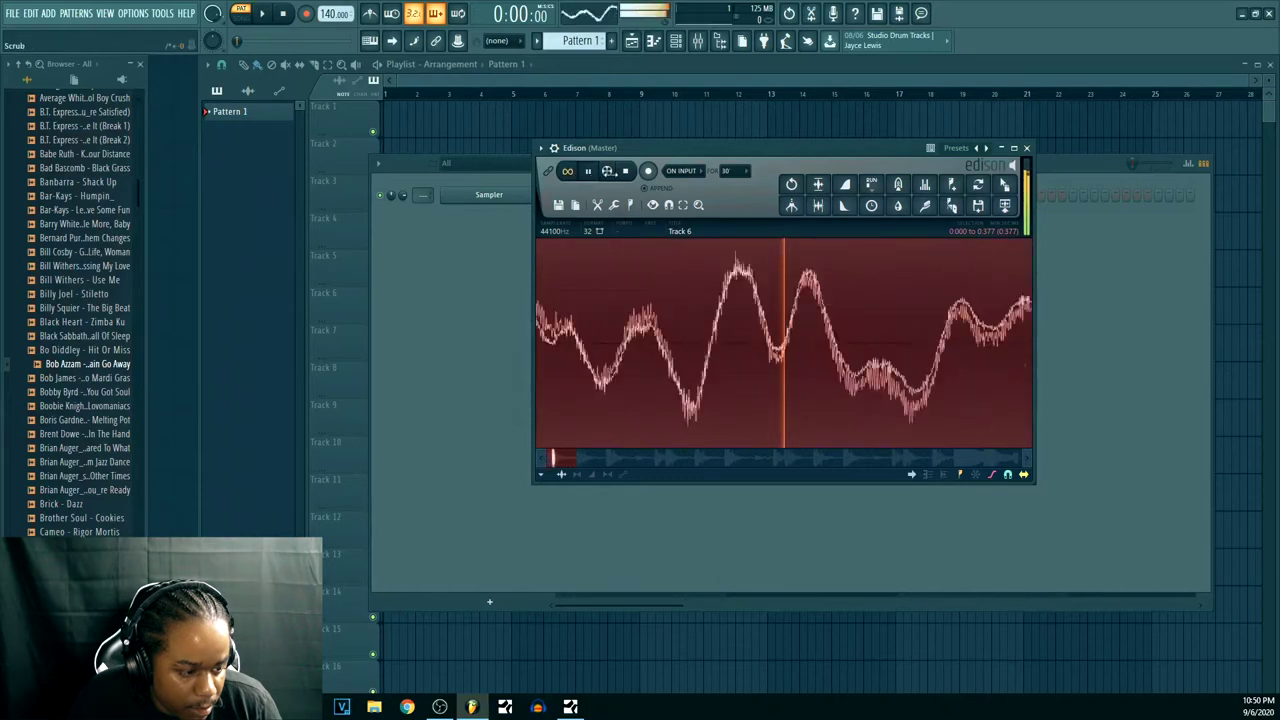
pyautogui.click(626, 173)
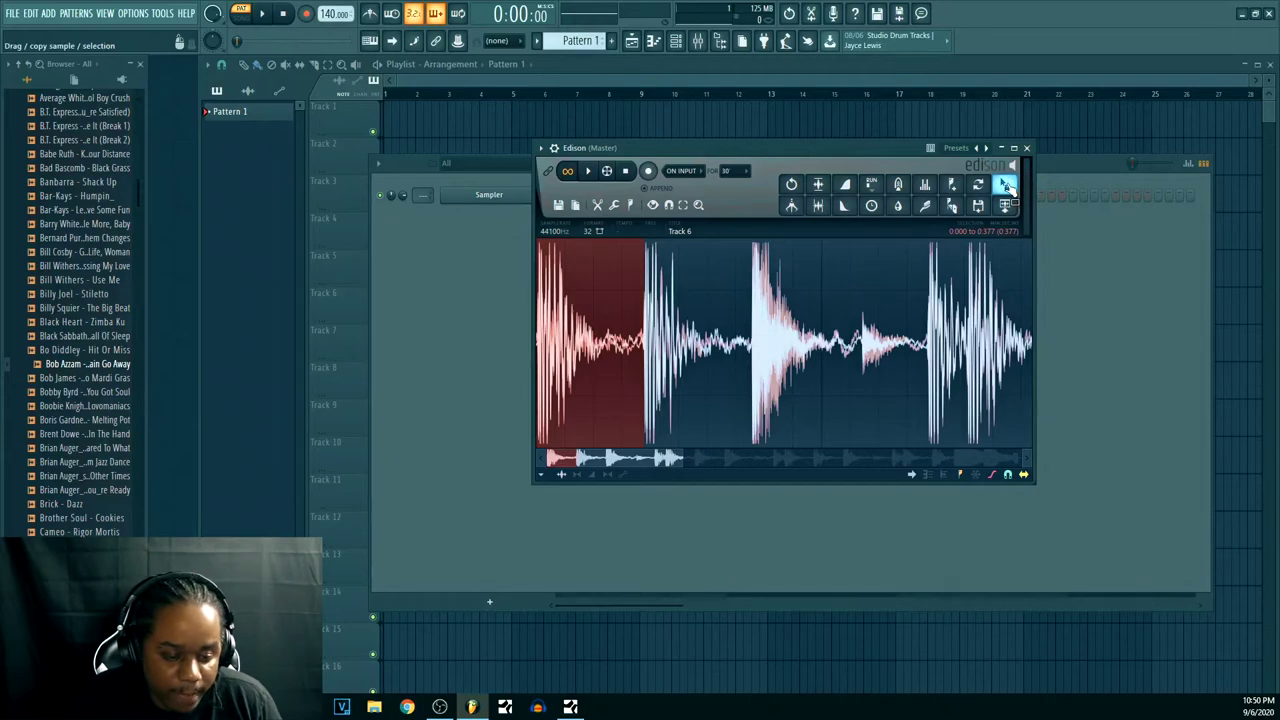
pyautogui.moveTo(1005, 186); pyautogui.dragTo(688, 122)
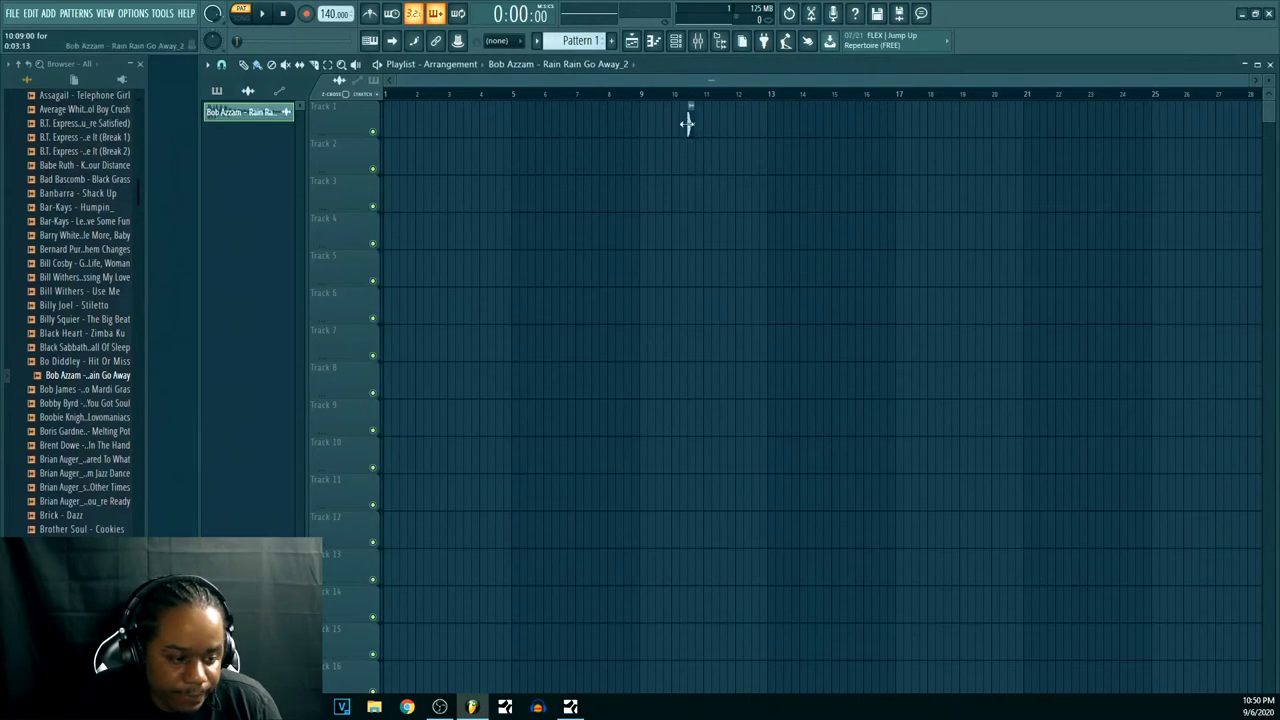
# - Bring Edison back and audition the break's first two hits as a loop, from 0:000 to 0:758
pyautogui.click(811, 13)
pyautogui.scroll(-1, 790, 316)
pyautogui.press('space')
pyautogui.moveTo(682, 345); pyautogui.dragTo(736, 345)
pyautogui.moveTo(637, 344); pyautogui.dragTo(532, 340)
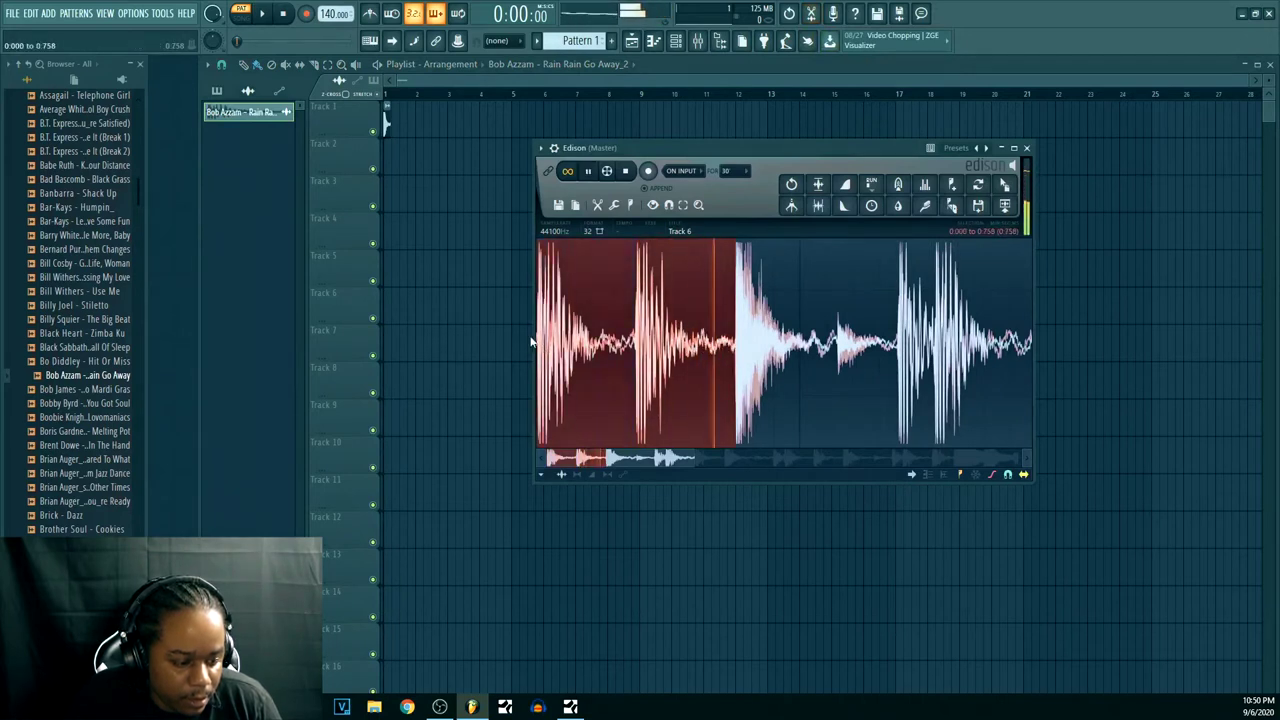
pyautogui.press('space')
pyautogui.press('space')
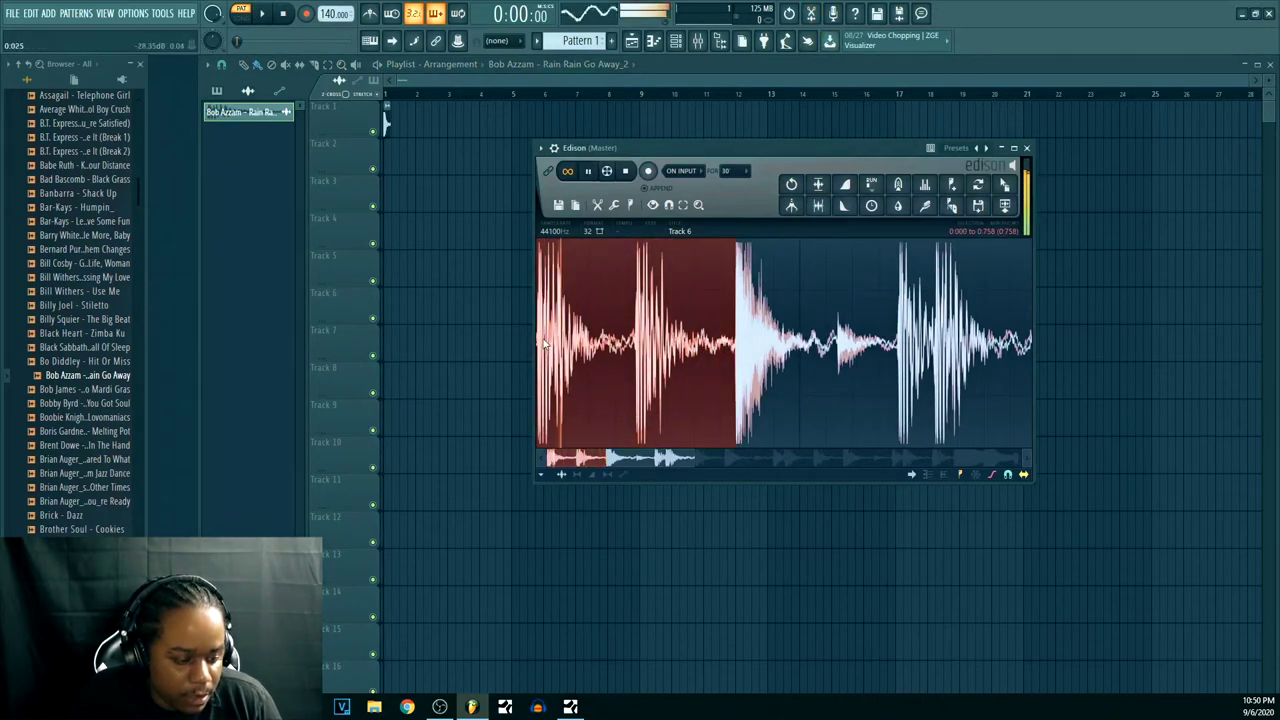
pyautogui.press('space')
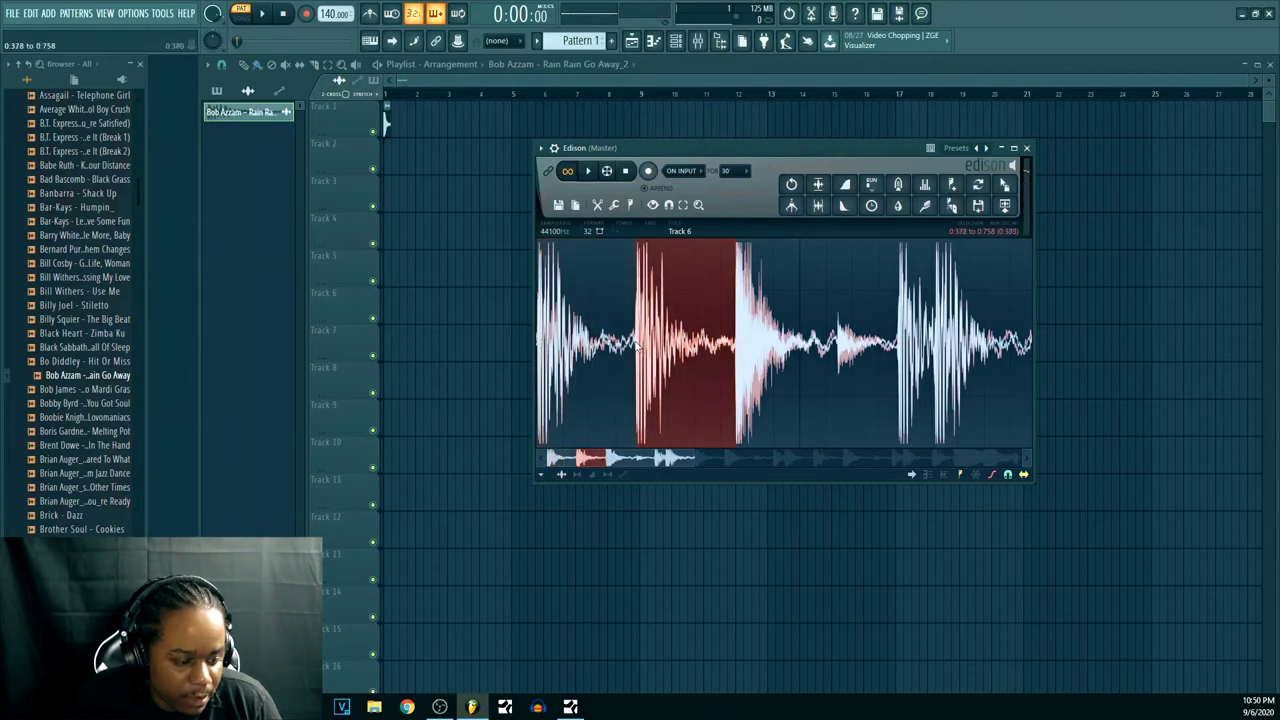
# - Tighten the selection around the second hit to 0:377–0:757 and place it on Track 2 directly after the first clip
pyautogui.scroll(6, 644, 347)
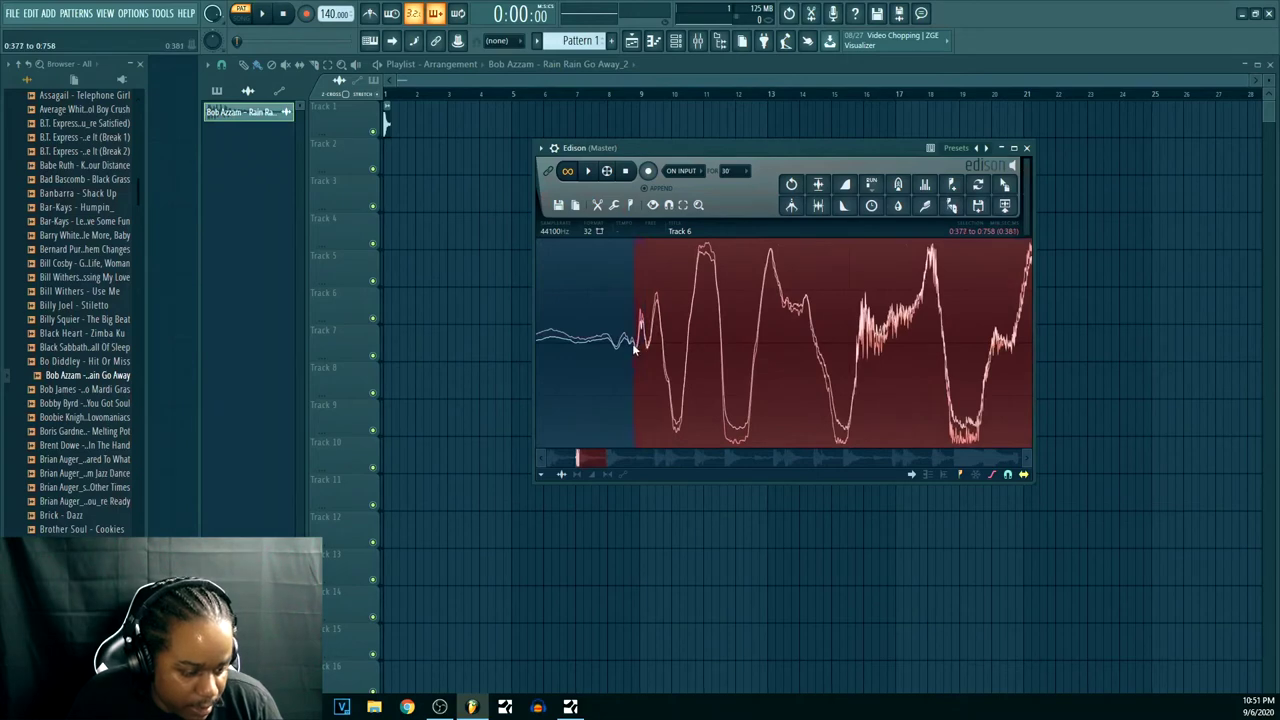
pyautogui.scroll(-5, 644, 347)
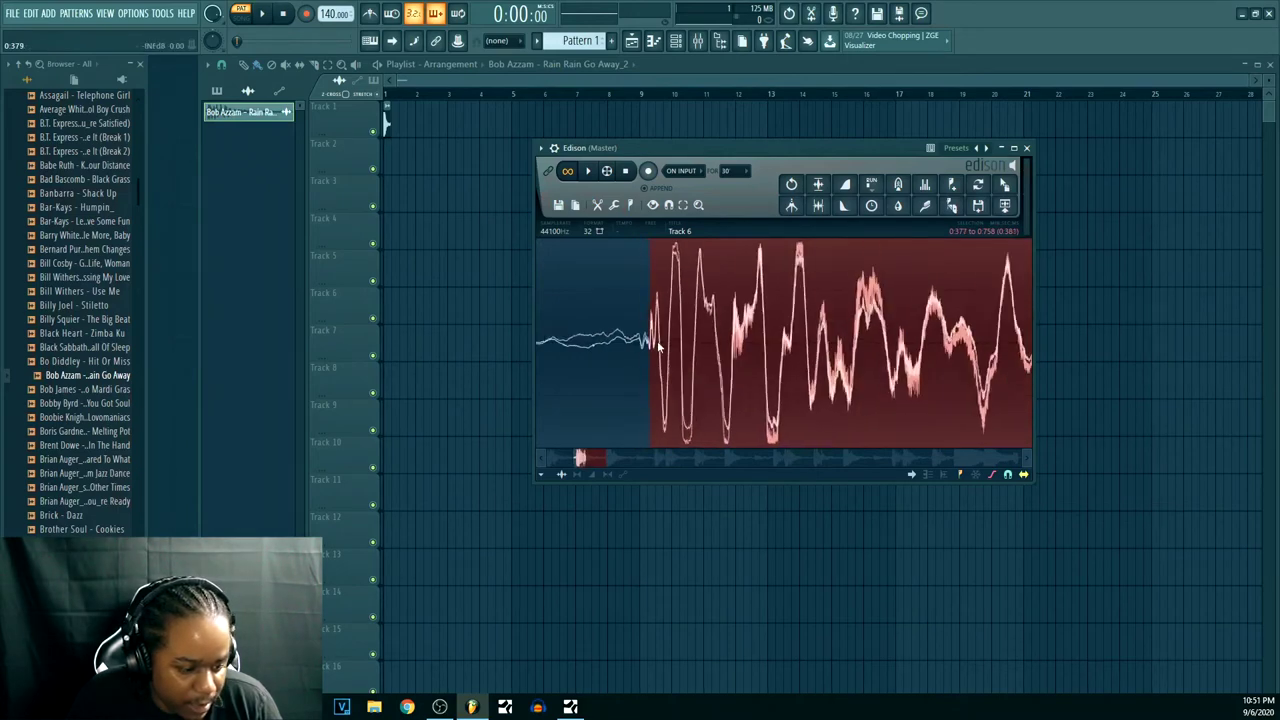
pyautogui.scroll(5, 890, 347)
pyautogui.scroll(6, 893, 347)
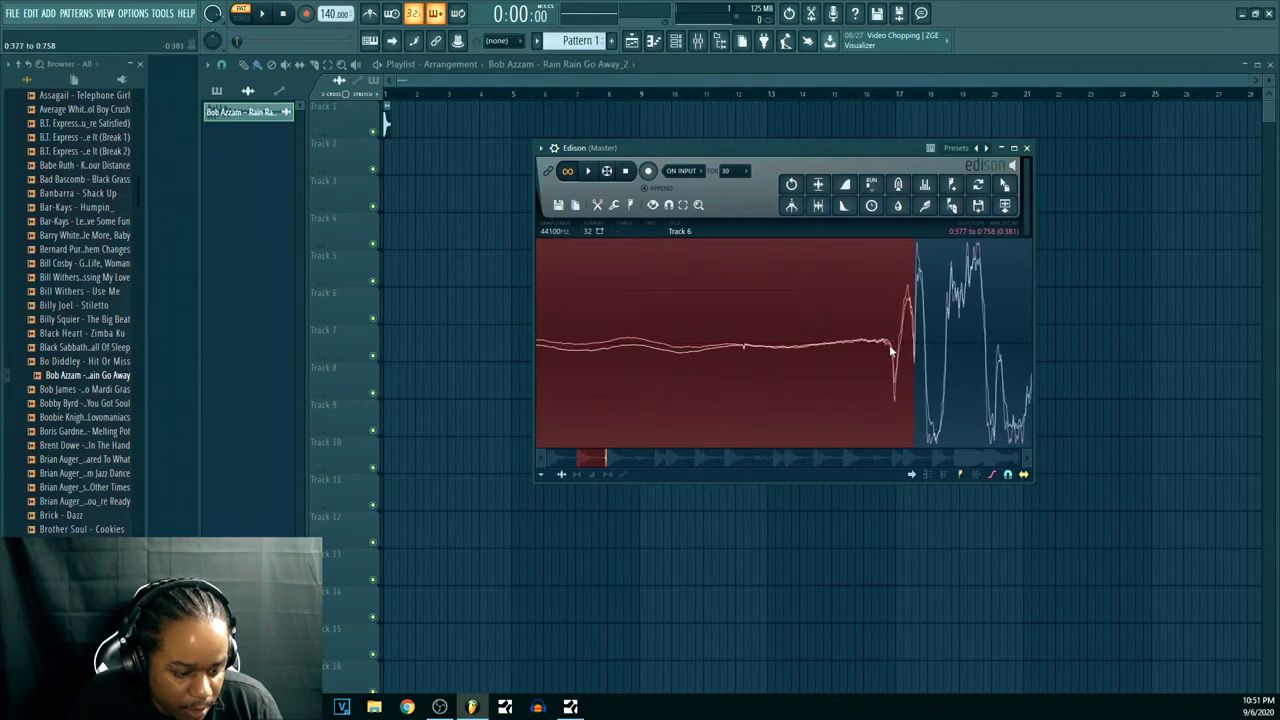
pyautogui.scroll(-6, 893, 349)
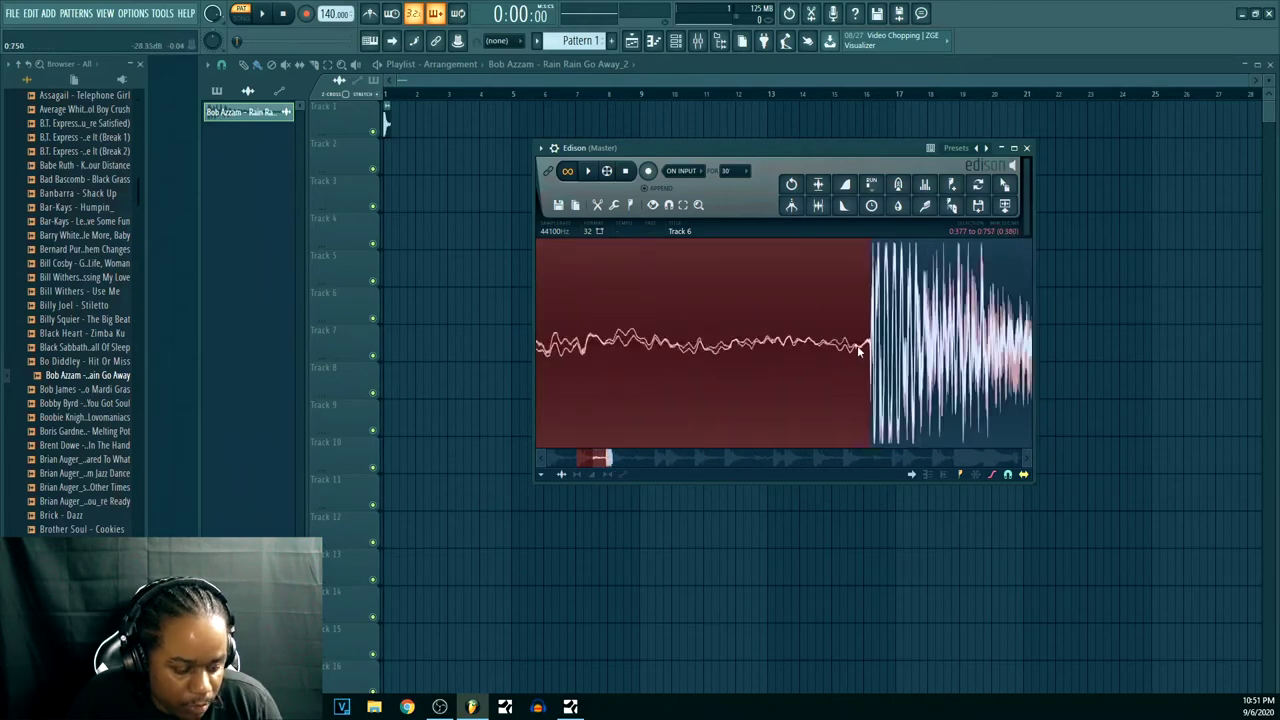
pyautogui.moveTo(1004, 184); pyautogui.dragTo(393, 160)
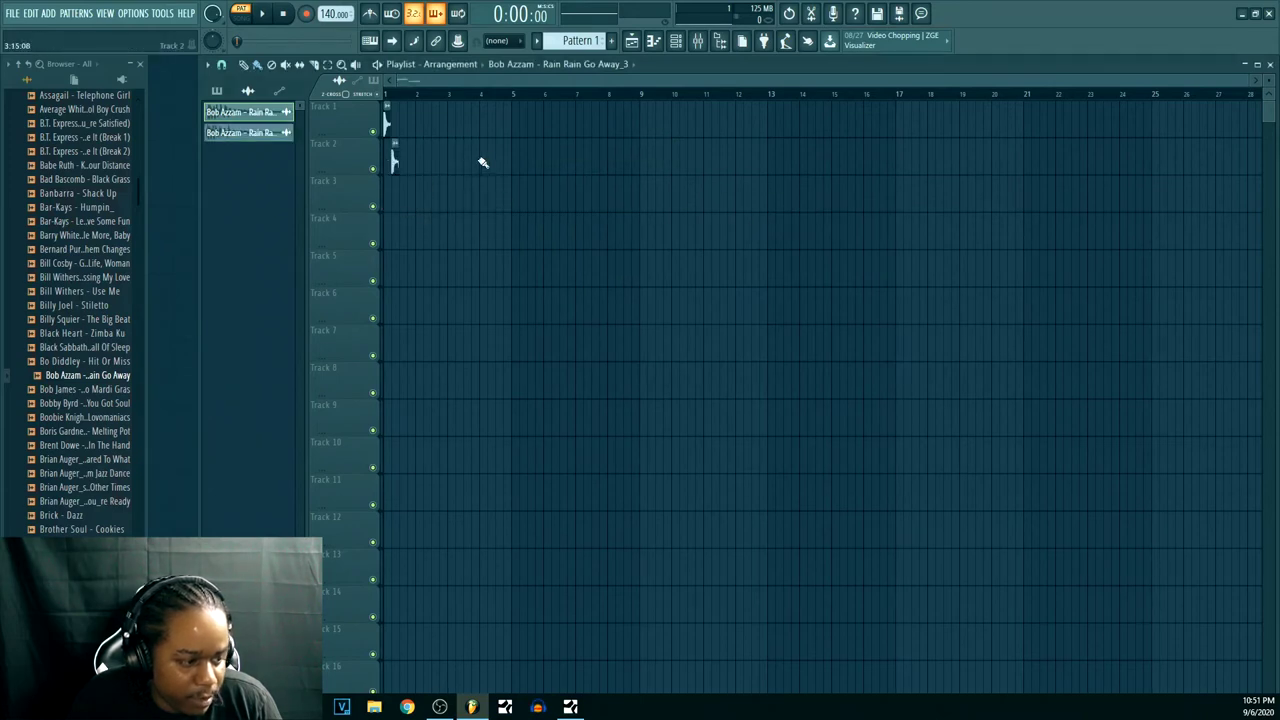
pyautogui.scroll(4, 401, 101)
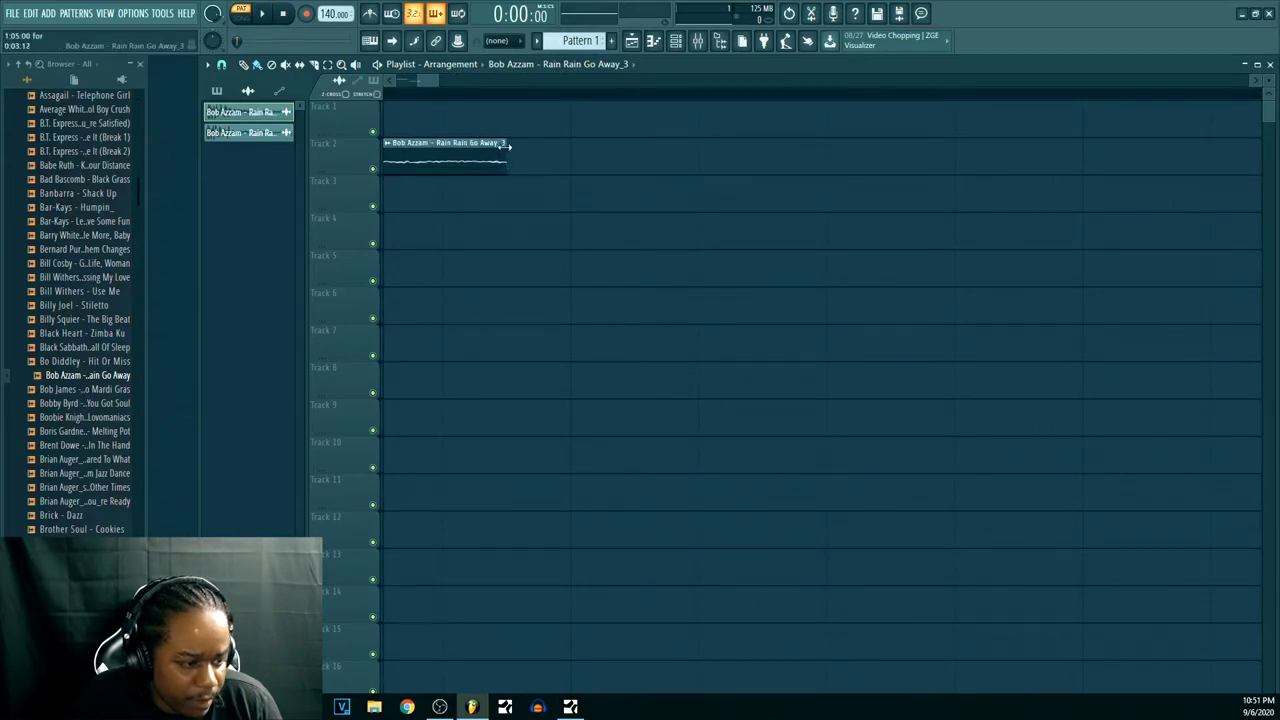
# - Bring Edison back and select the break's third hit from 0:757 to 1:145, ending at the next transient
pyautogui.click(808, 40)
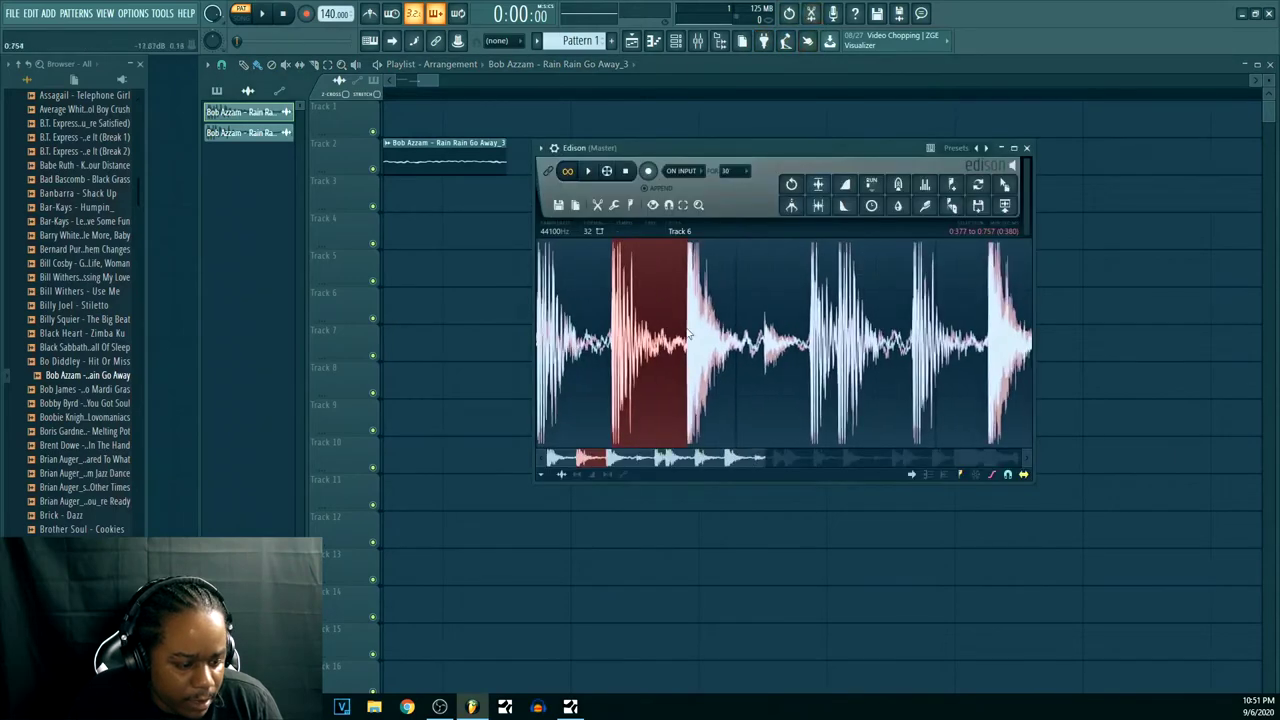
pyautogui.scroll(-1, 687, 334)
pyautogui.press('space')
pyautogui.moveTo(656, 331); pyautogui.dragTo(711, 340)
pyautogui.scroll(3, 711, 340)
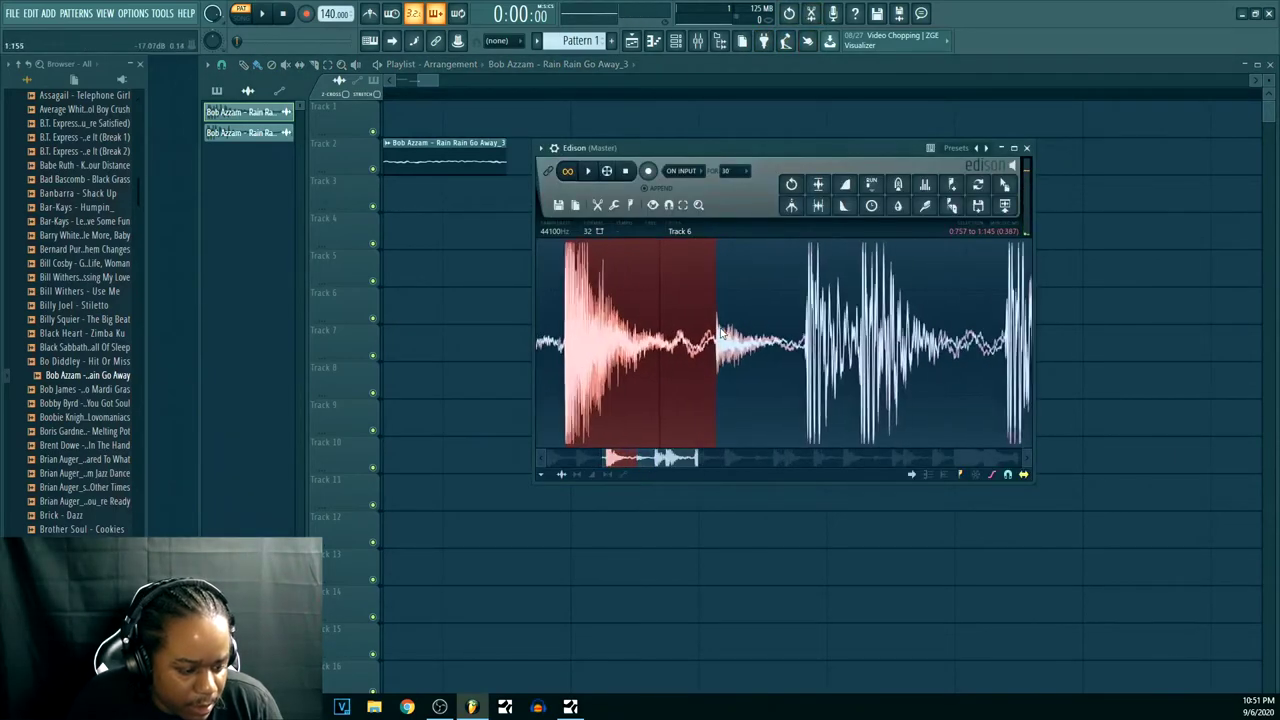
pyautogui.scroll(4, 711, 340)
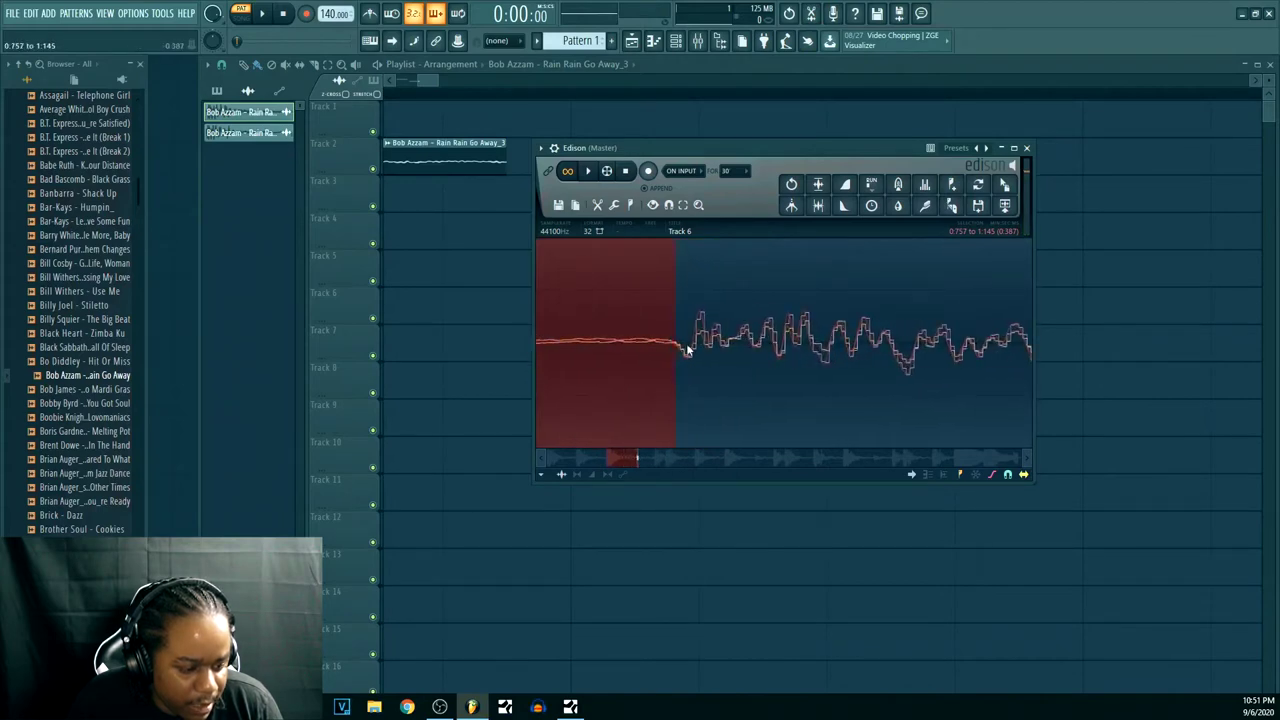
pyautogui.scroll(-5, 694, 350)
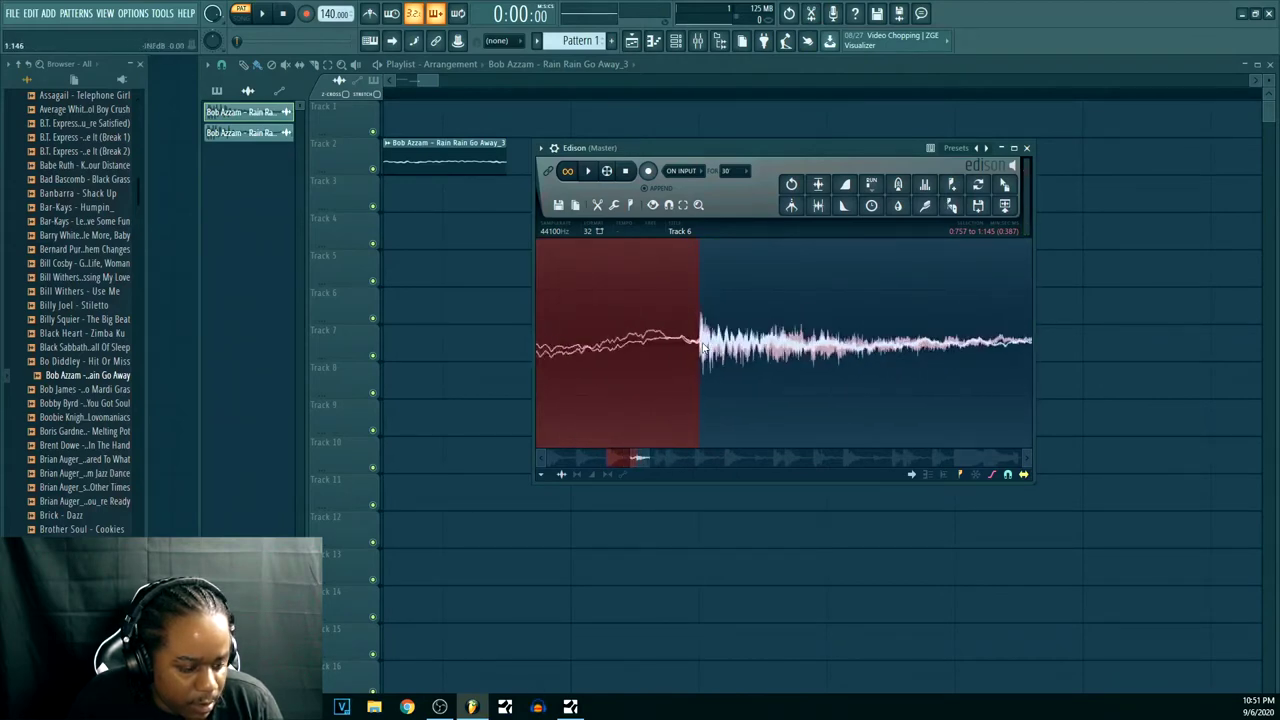
# - Trim the start of the third hit's selection to 0:758 and audition it
pyautogui.scroll(8, 582, 344)
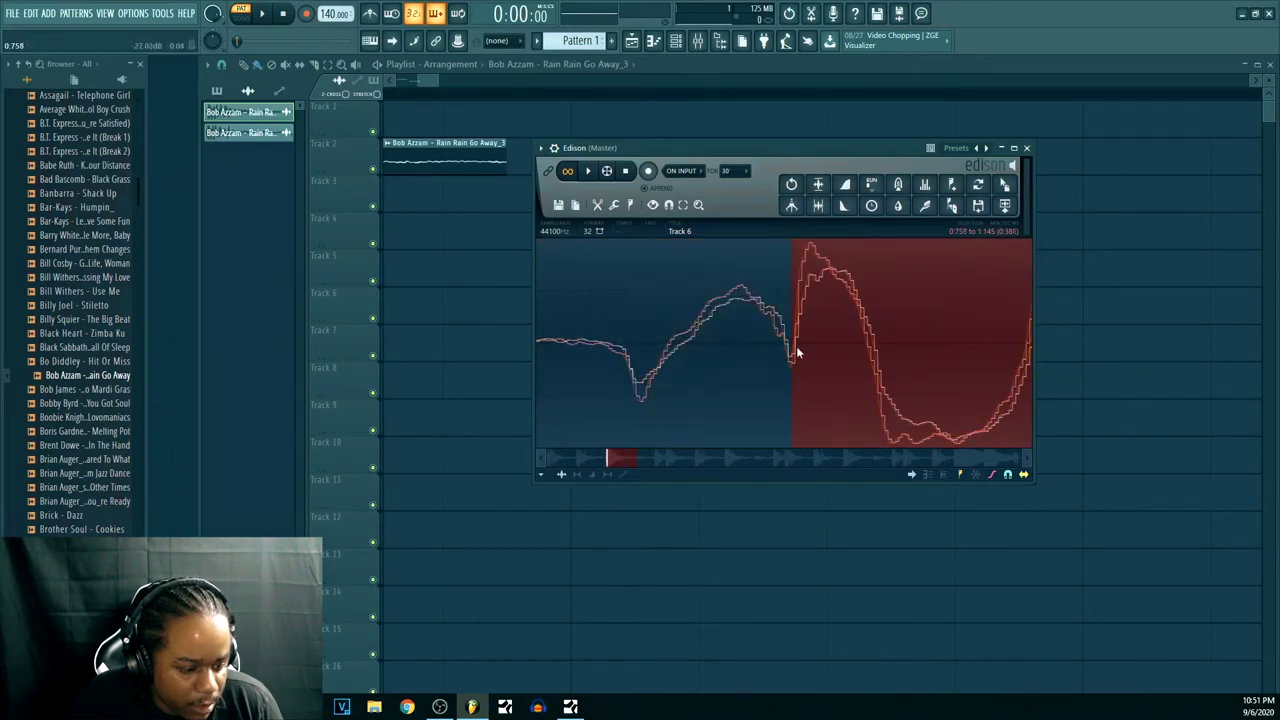
pyautogui.press('space')
pyautogui.press('space')
pyautogui.scroll(-3, 772, 346)
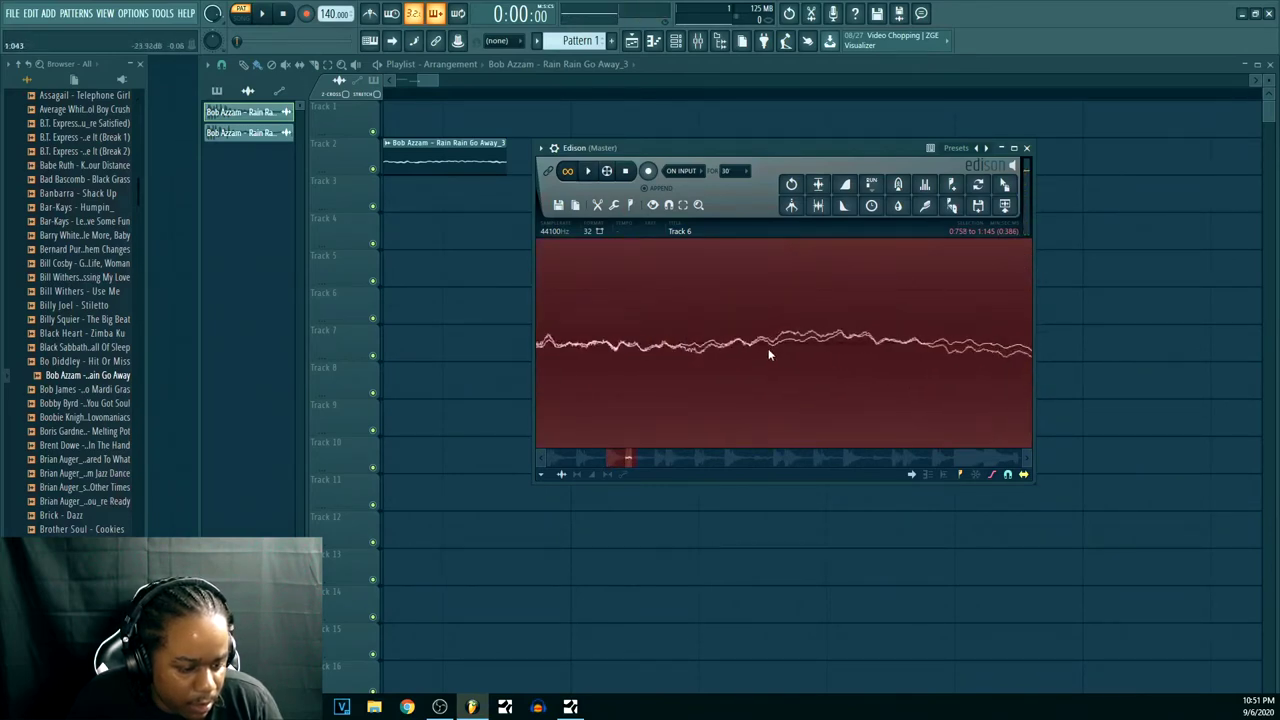
pyautogui.scroll(-6, 768, 350)
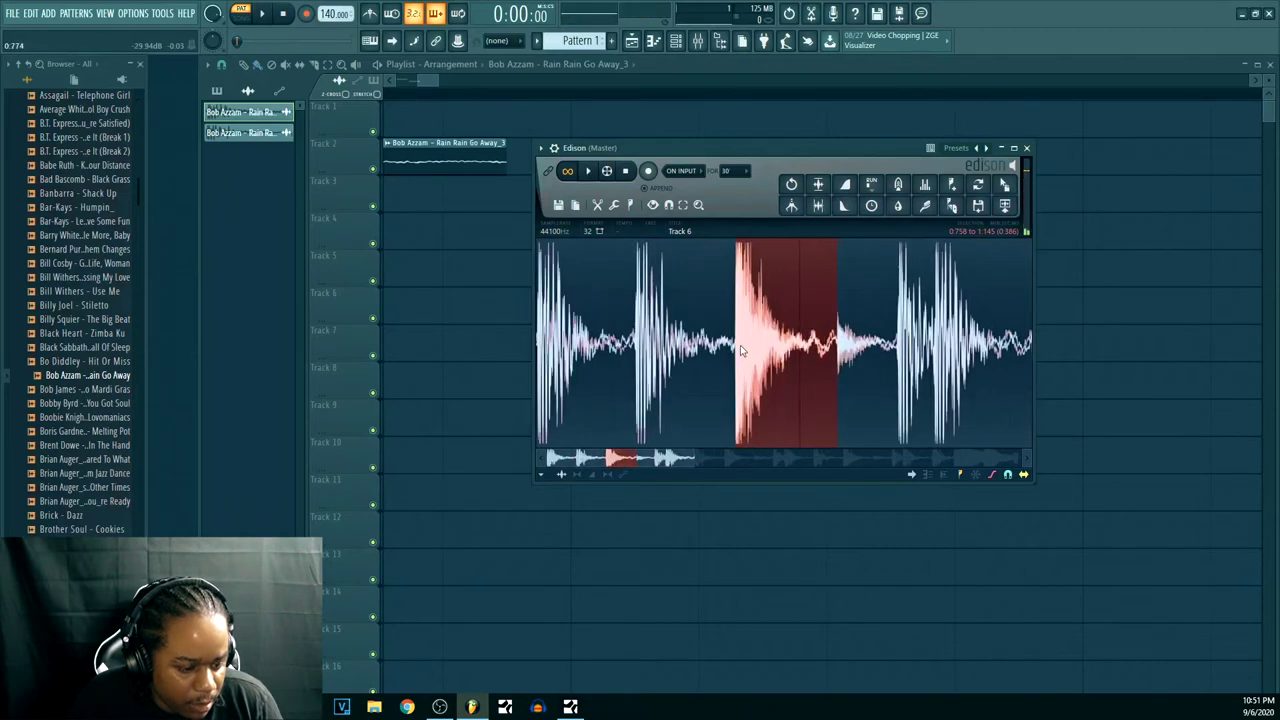
# - Add the selected third hit to the playlist as an audio clip on Track 3, right after the Track 2 clip
pyautogui.moveTo(1004, 185); pyautogui.dragTo(572, 130)
pyautogui.scroll(-5, 599, 96)
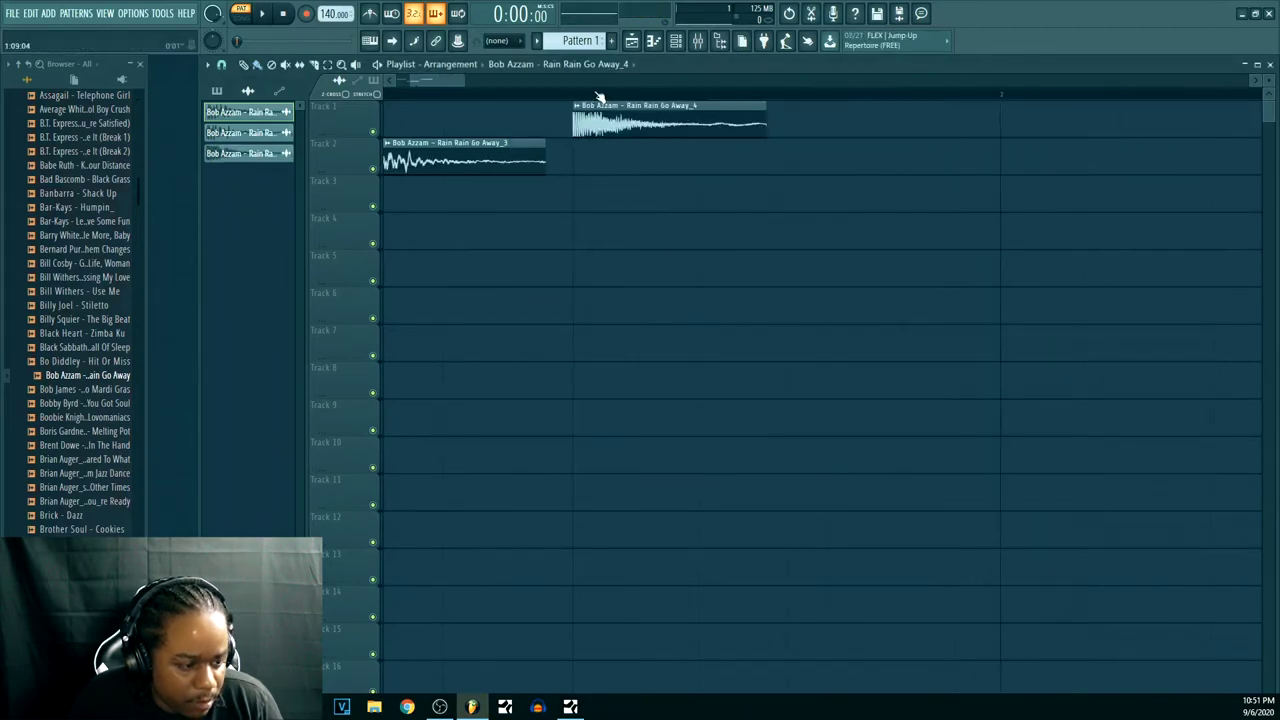
pyautogui.scroll(-2, 603, 100)
pyautogui.moveTo(490, 125); pyautogui.dragTo(478, 224)
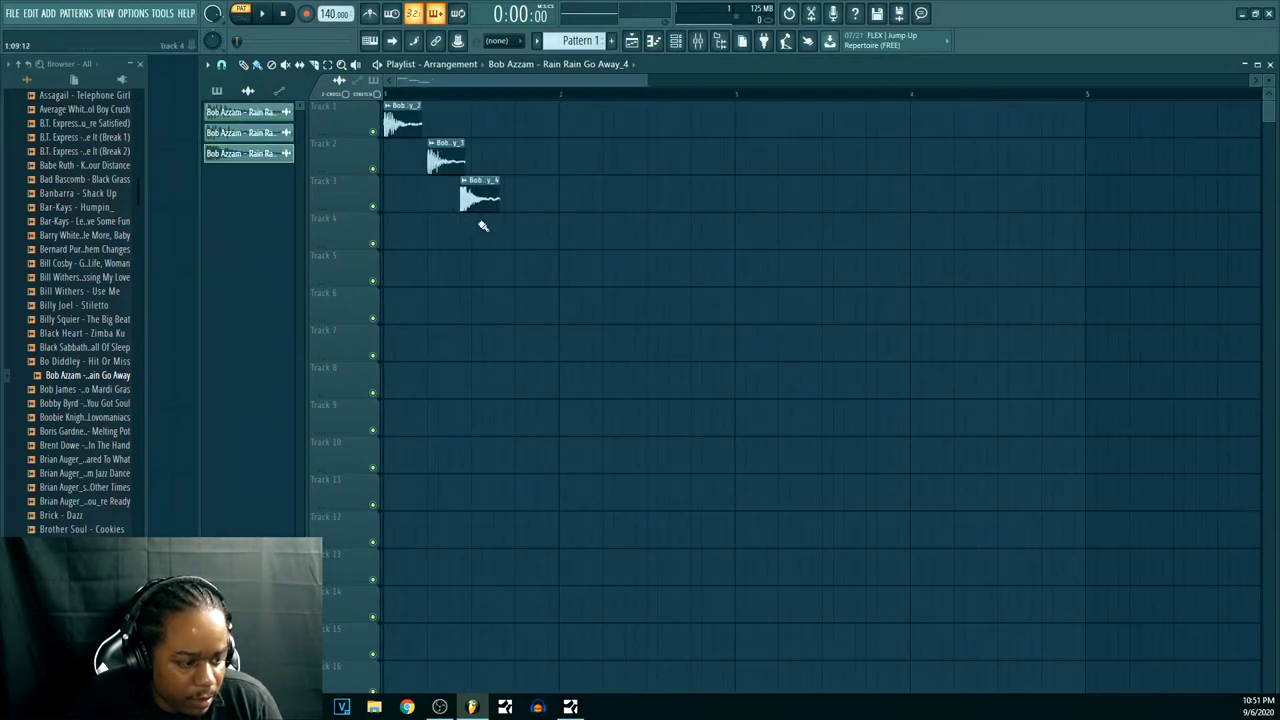
# - Bring Edison back and select the break's quiet fourth hit from 1:145 to 1:374, auditioning it
pyautogui.click(811, 14)
pyautogui.press('space')
pyautogui.moveTo(850, 342); pyautogui.dragTo(802, 341)
pyautogui.press('space')
pyautogui.scroll(2, 803, 340)
pyautogui.scroll(2, 805, 340)
pyautogui.scroll(3, 697, 345)
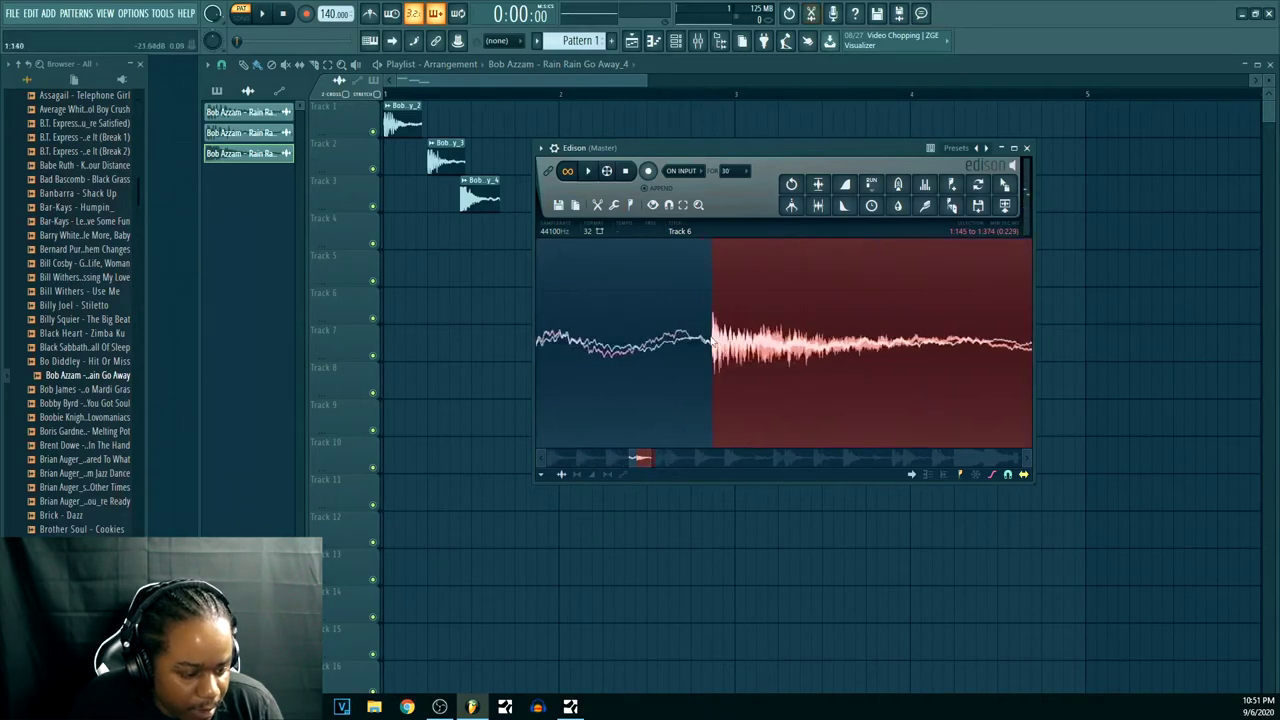
# - Trim the end of the fourth hit's selection to 1:372 and place it at the start of Track 4
pyautogui.scroll(-3, 700, 345)
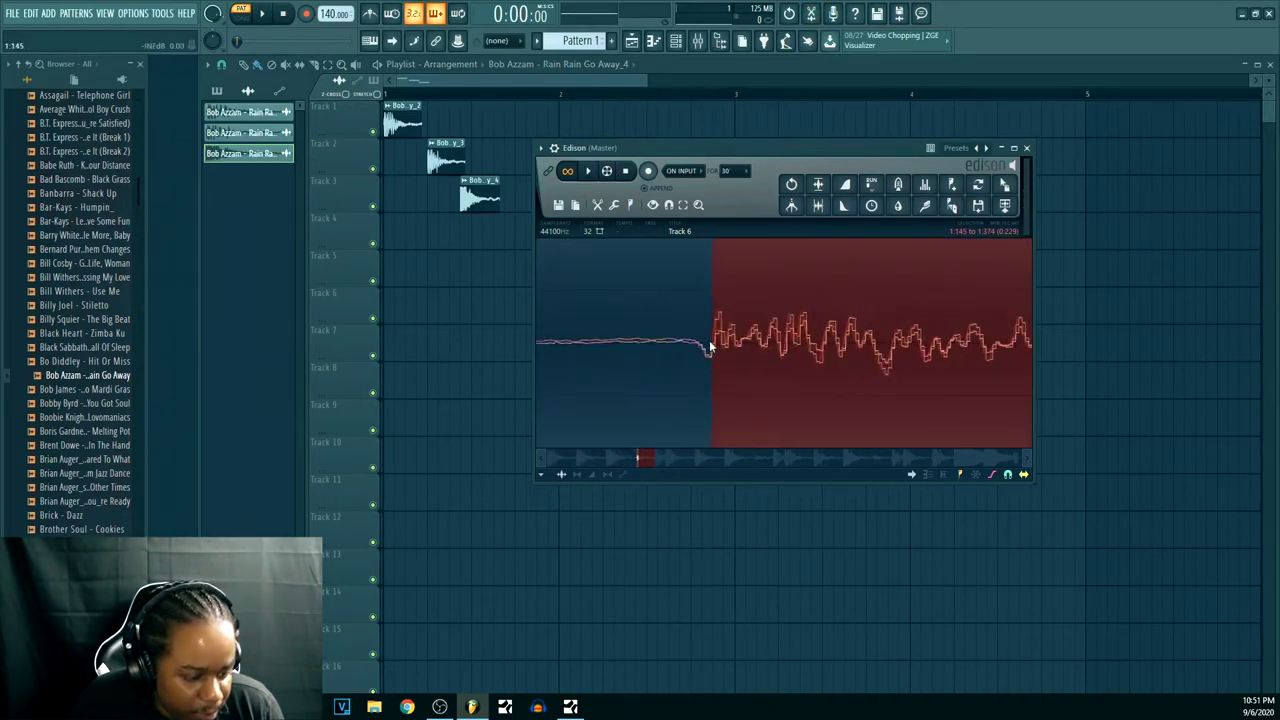
pyautogui.scroll(5, 733, 347)
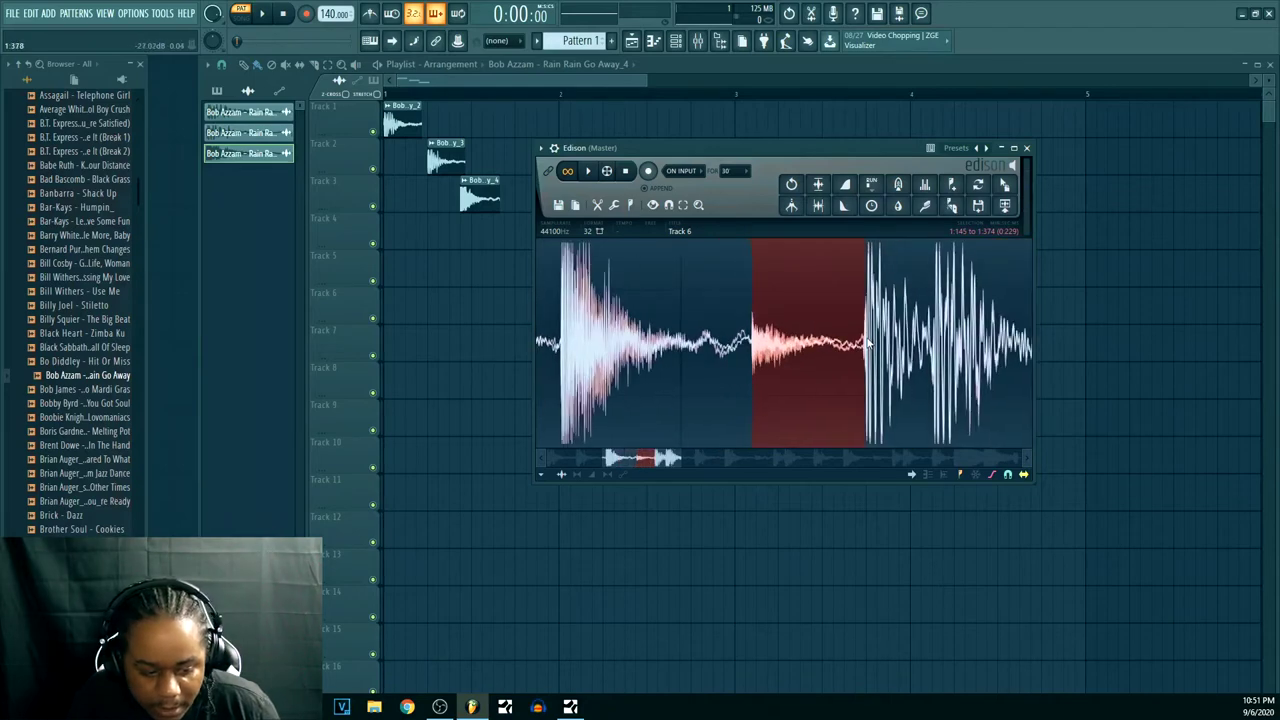
pyautogui.scroll(1, 850, 346)
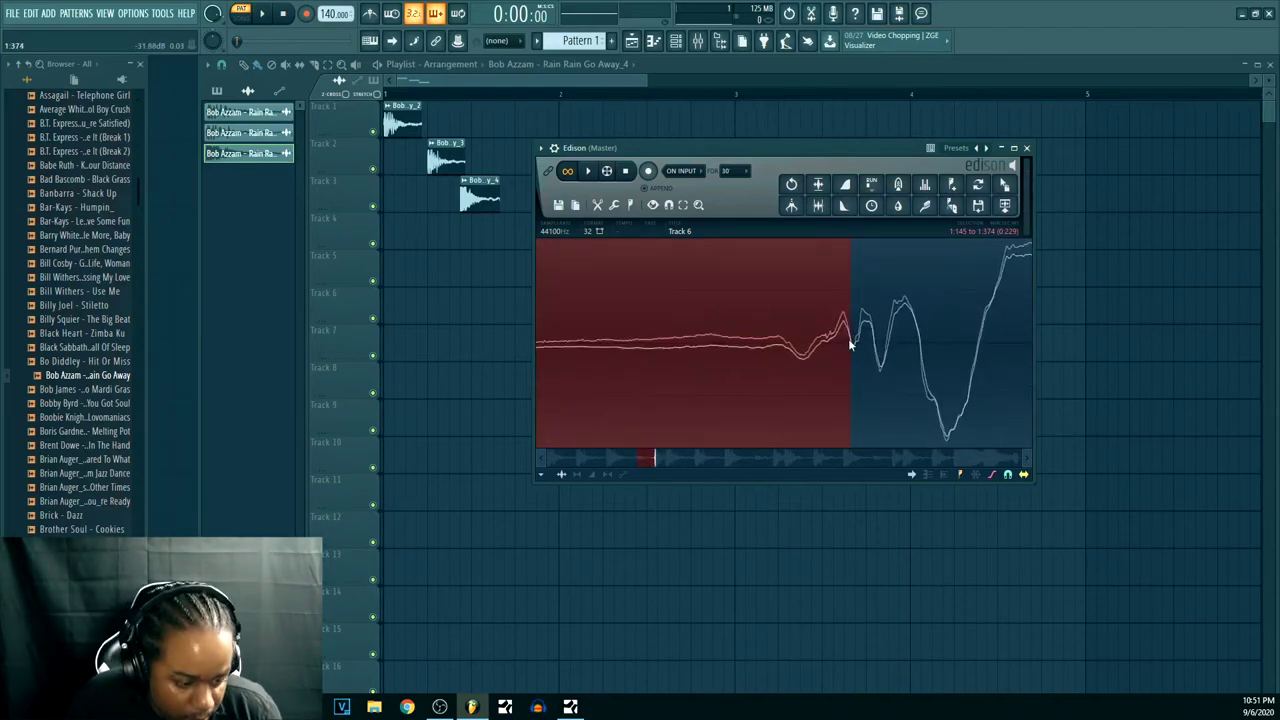
pyautogui.scroll(-7, 805, 350)
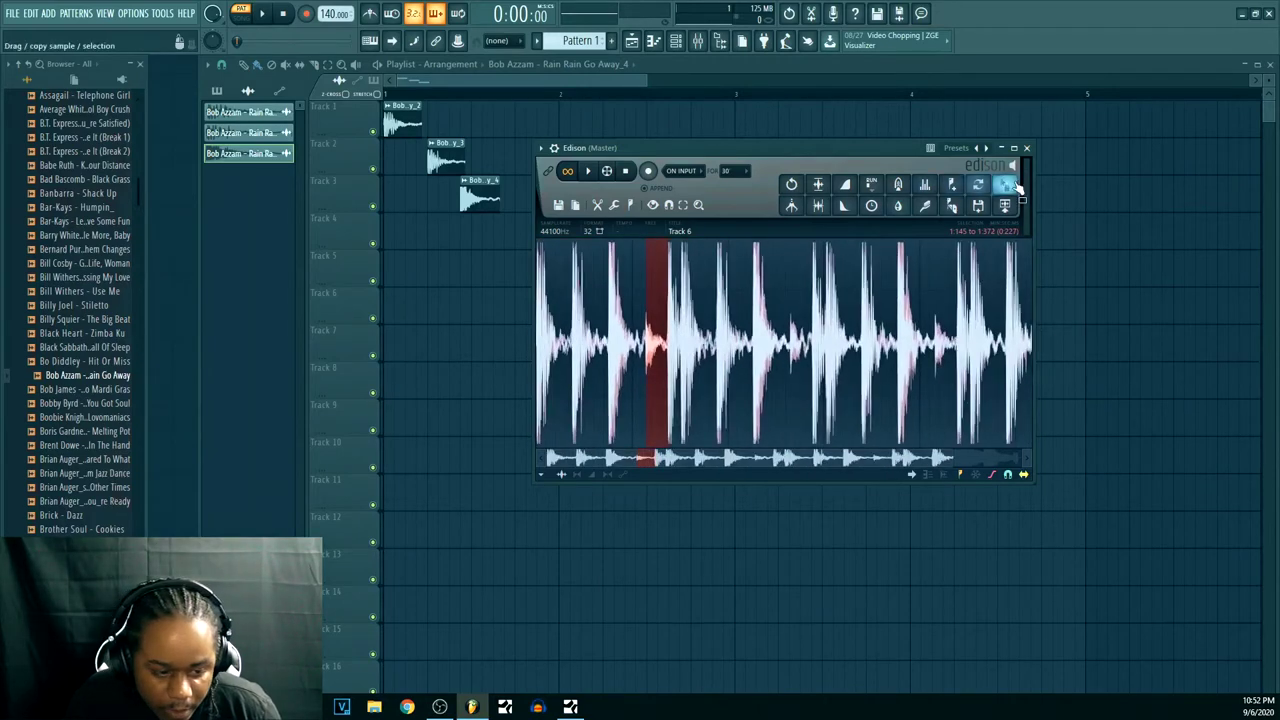
pyautogui.moveTo(1004, 184); pyautogui.dragTo(386, 244)
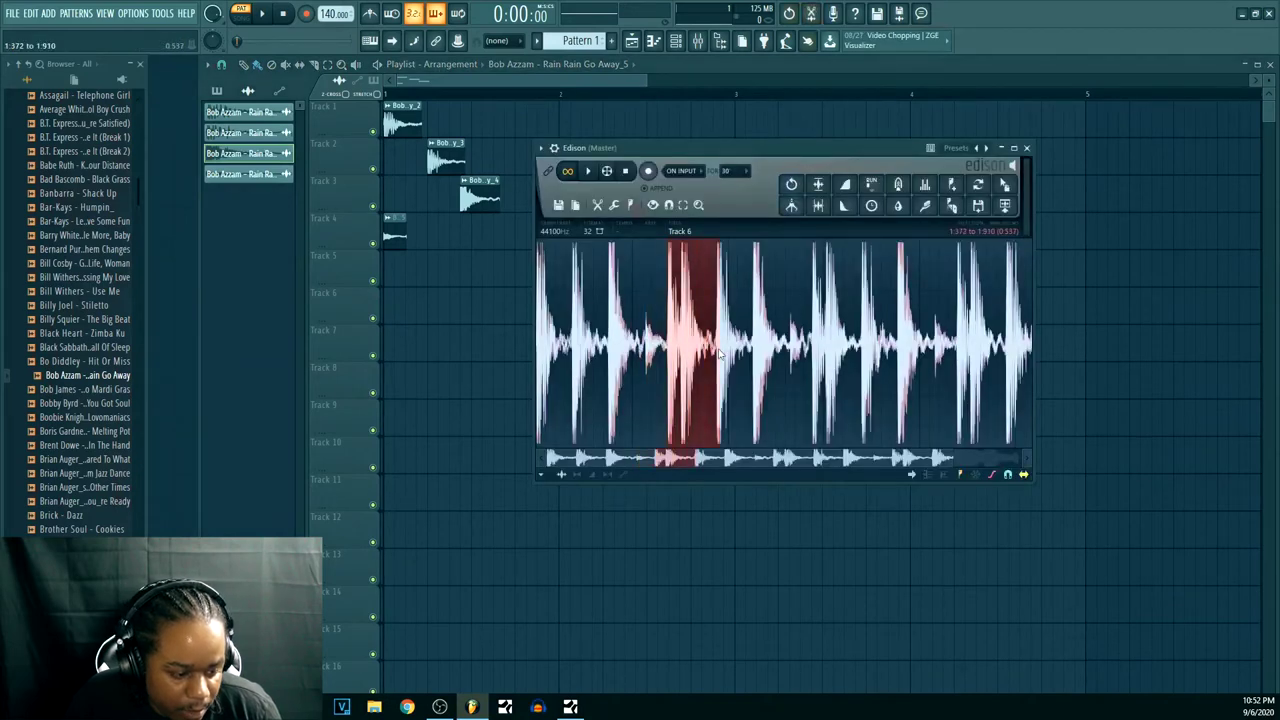
# - Audition the remaining part of the break in Edison by looping selections after the fourth hit
pyautogui.press('space')
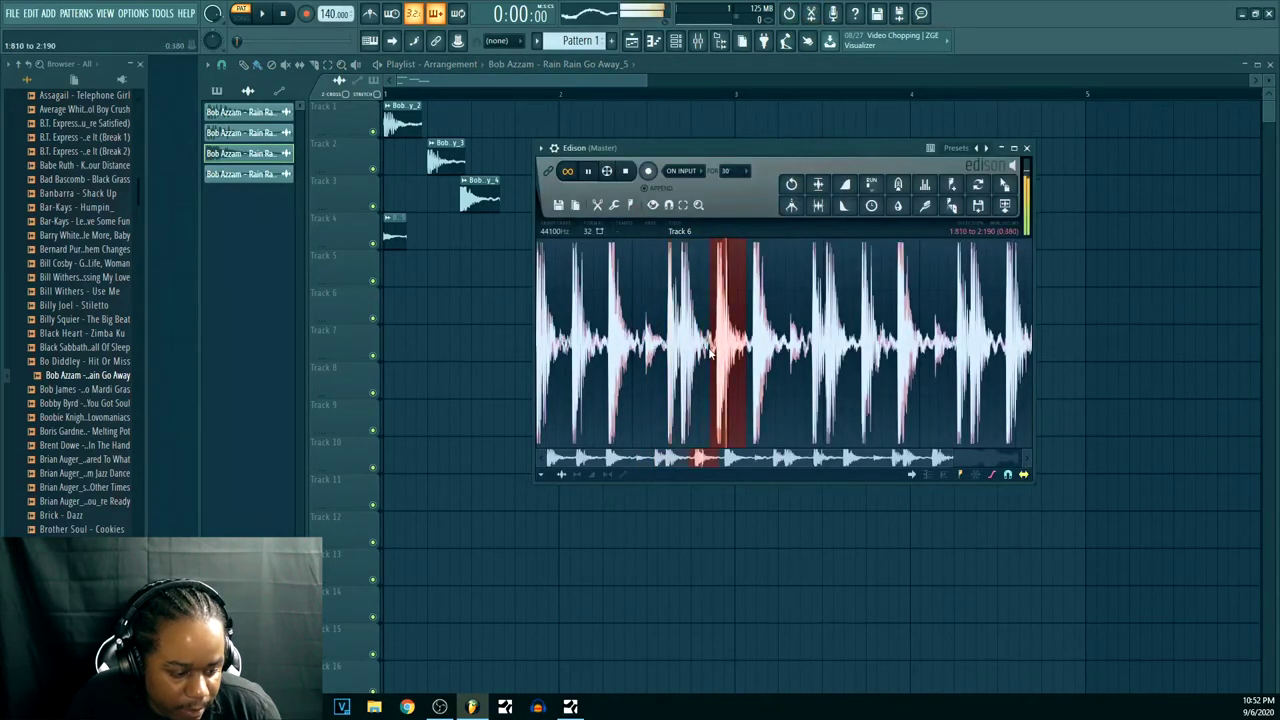
pyautogui.moveTo(700, 351); pyautogui.dragTo(1010, 365)
pyautogui.scroll(-1, 932, 365)
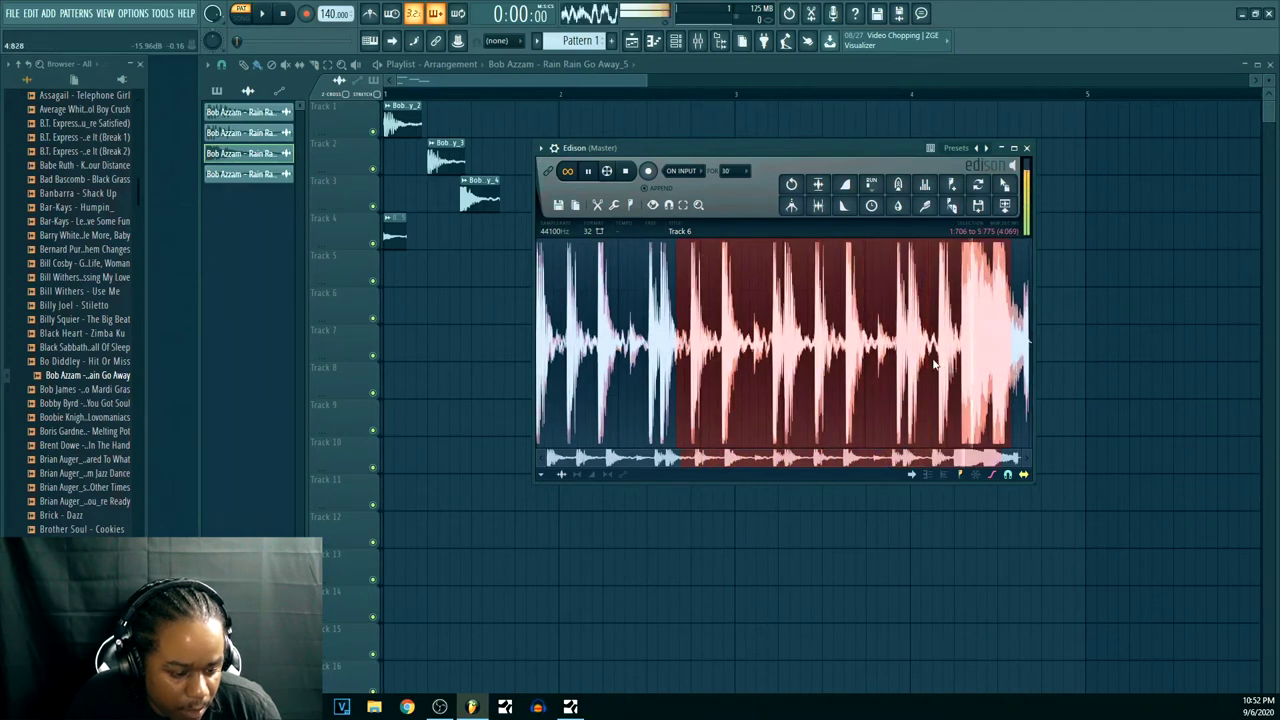
# - Shorten the Track 4 clip to two steps and put a copy directly after it at 1:03:00
pyautogui.click(396, 238)
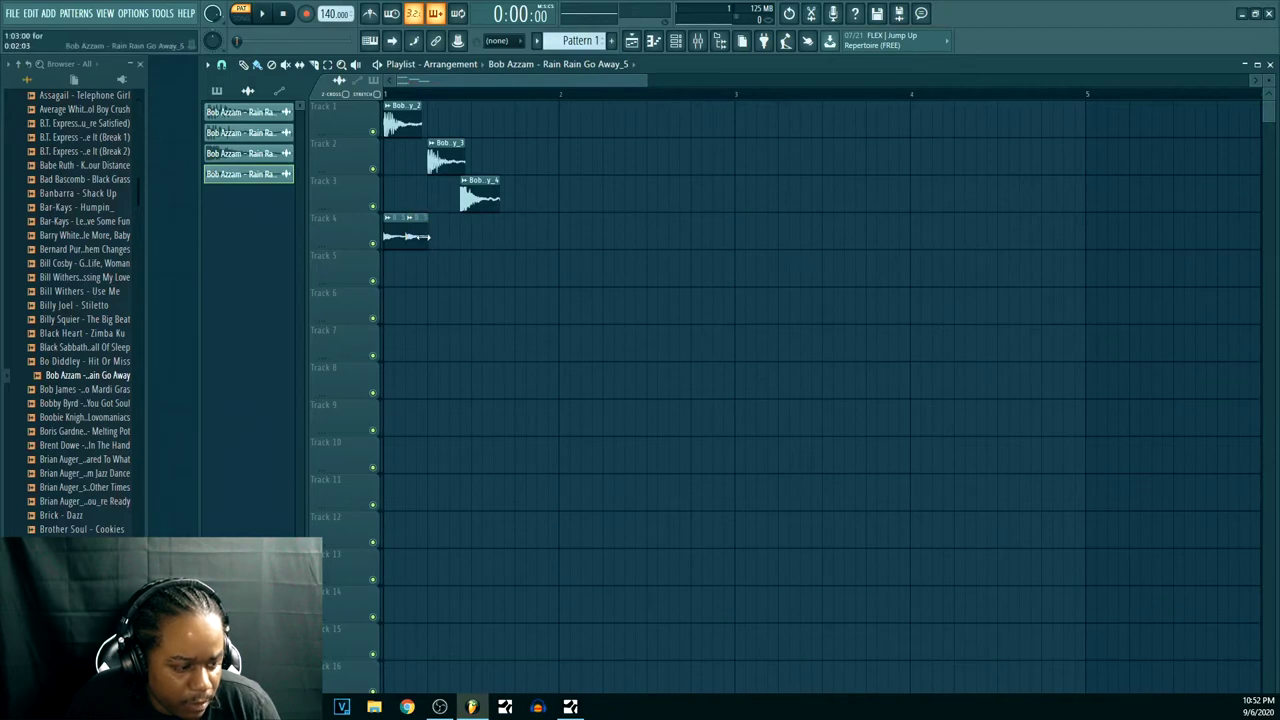
pyautogui.scroll(9, 397, 98)
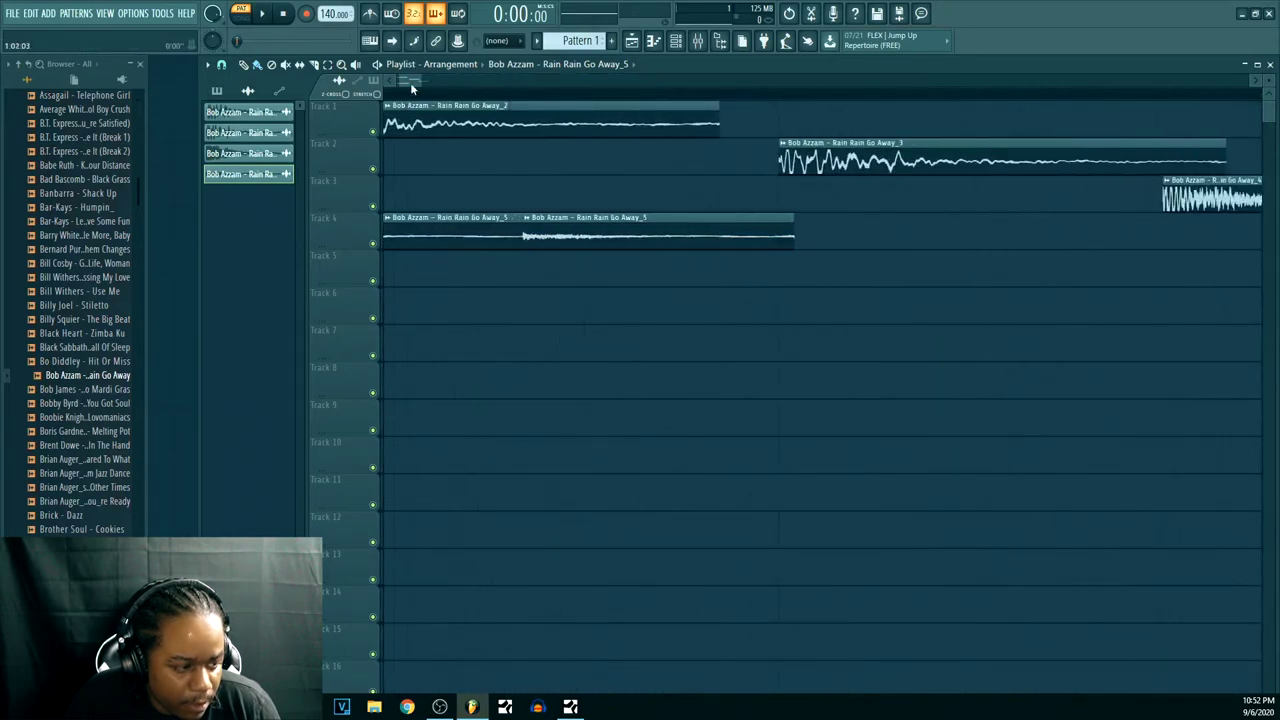
pyautogui.moveTo(656, 232); pyautogui.dragTo(710, 232)
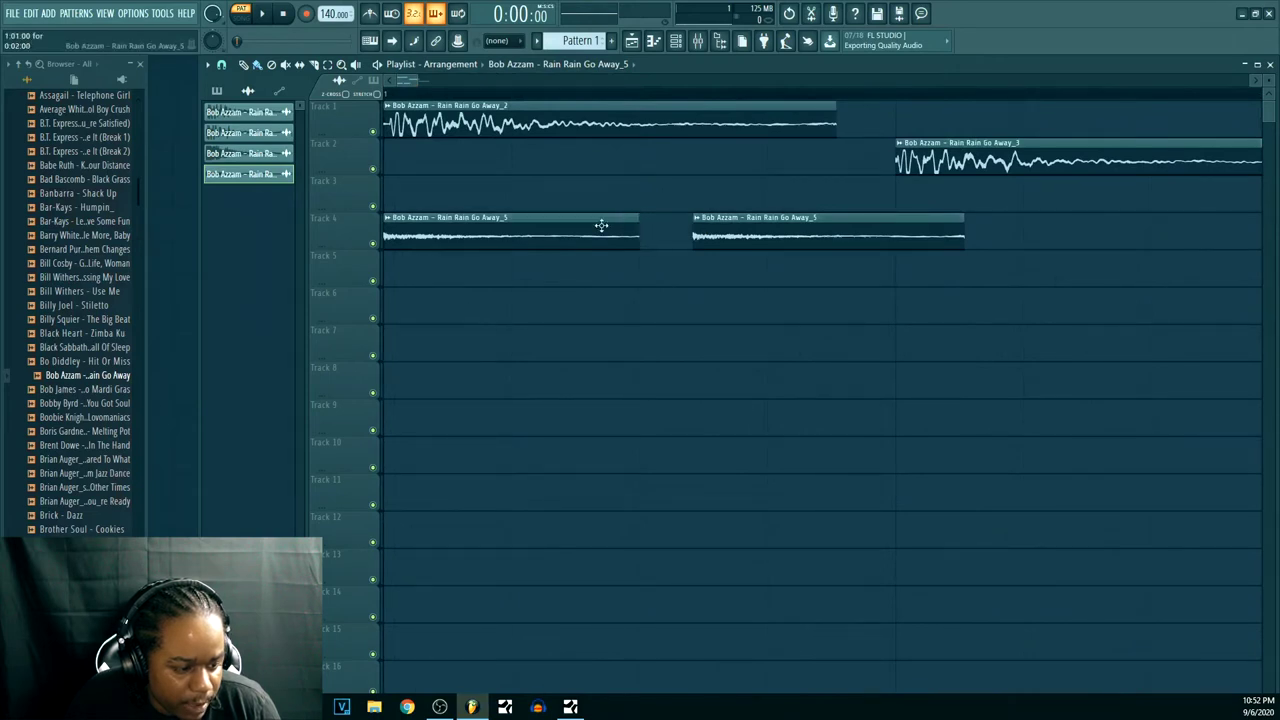
pyautogui.rightClick(693, 228)
pyautogui.click(647, 233)
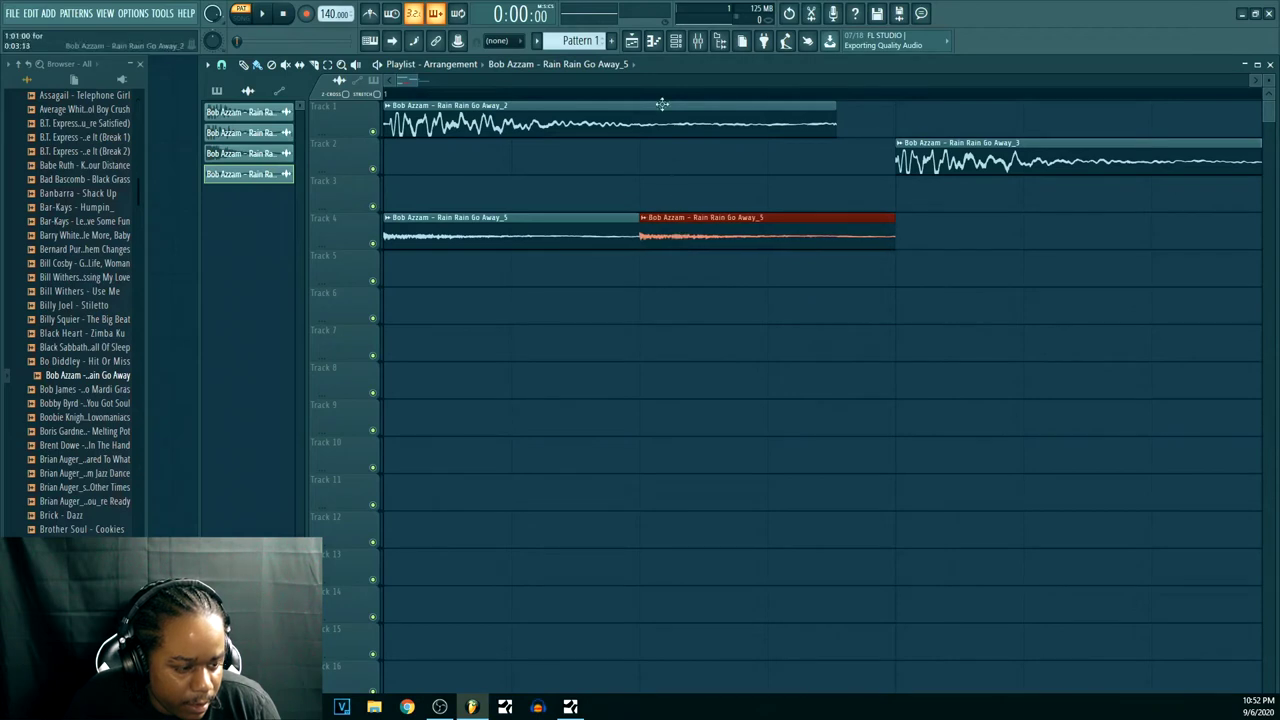
pyautogui.scroll(-5, 662, 104)
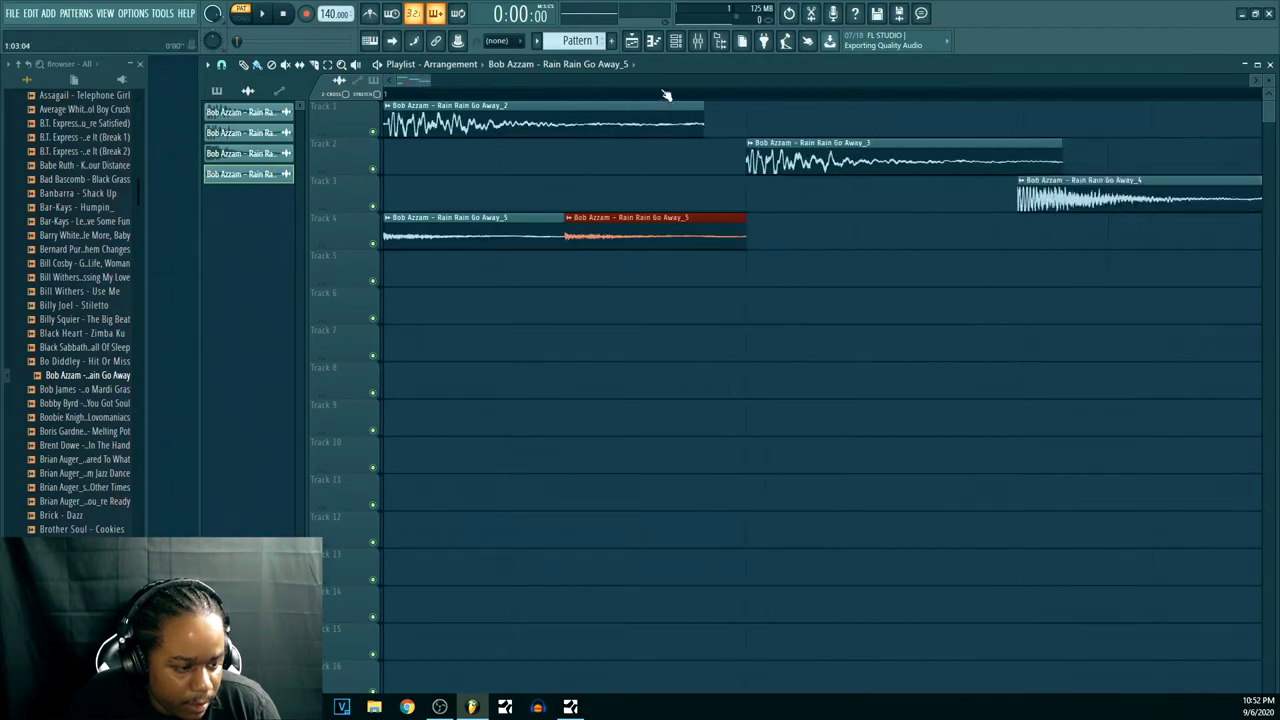
# - Mute Tracks 1 to 3 and play the Track 4 clips in Song mode
pyautogui.click(373, 206)
pyautogui.click(373, 168)
pyautogui.click(373, 131)
pyautogui.press('space')
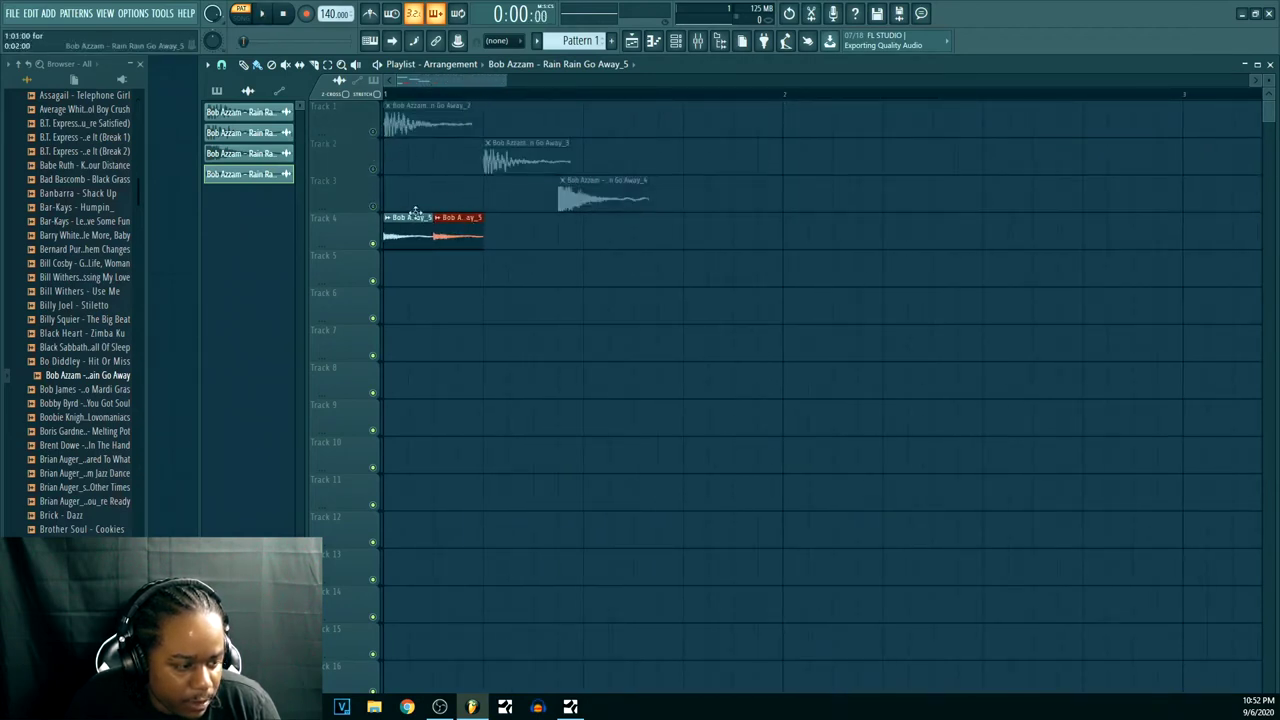
pyautogui.press('l')
pyautogui.press('space')
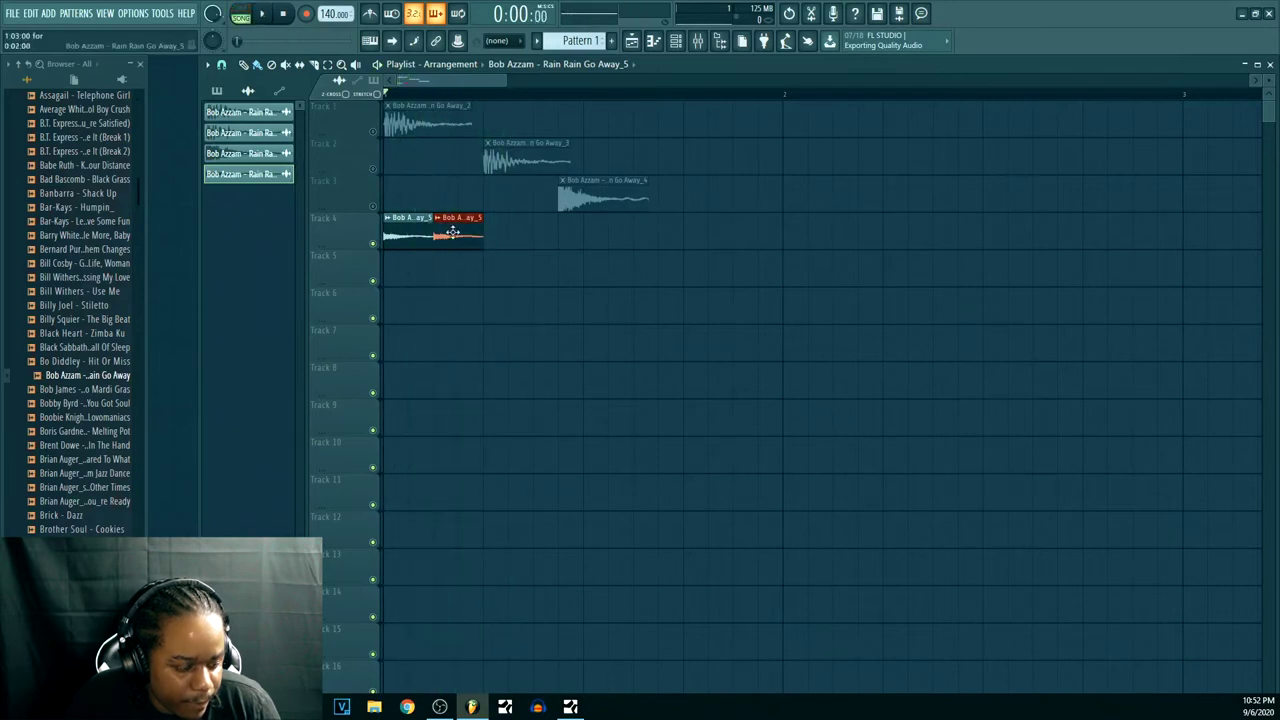
# - Turn on the metronome and set the project tempo to 83 BPM using the tempo tapper
pyautogui.rightClick(373, 13)
pyautogui.click(334, 16)
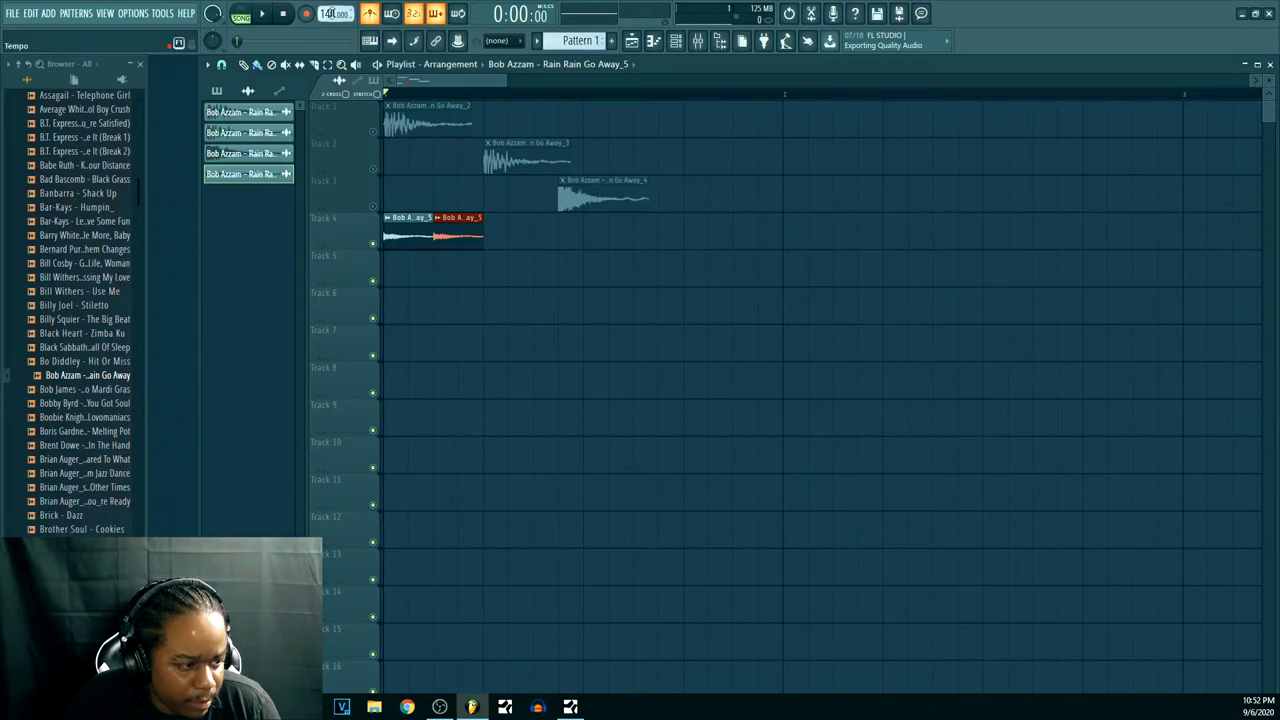
pyautogui.rightClick(328, 13)
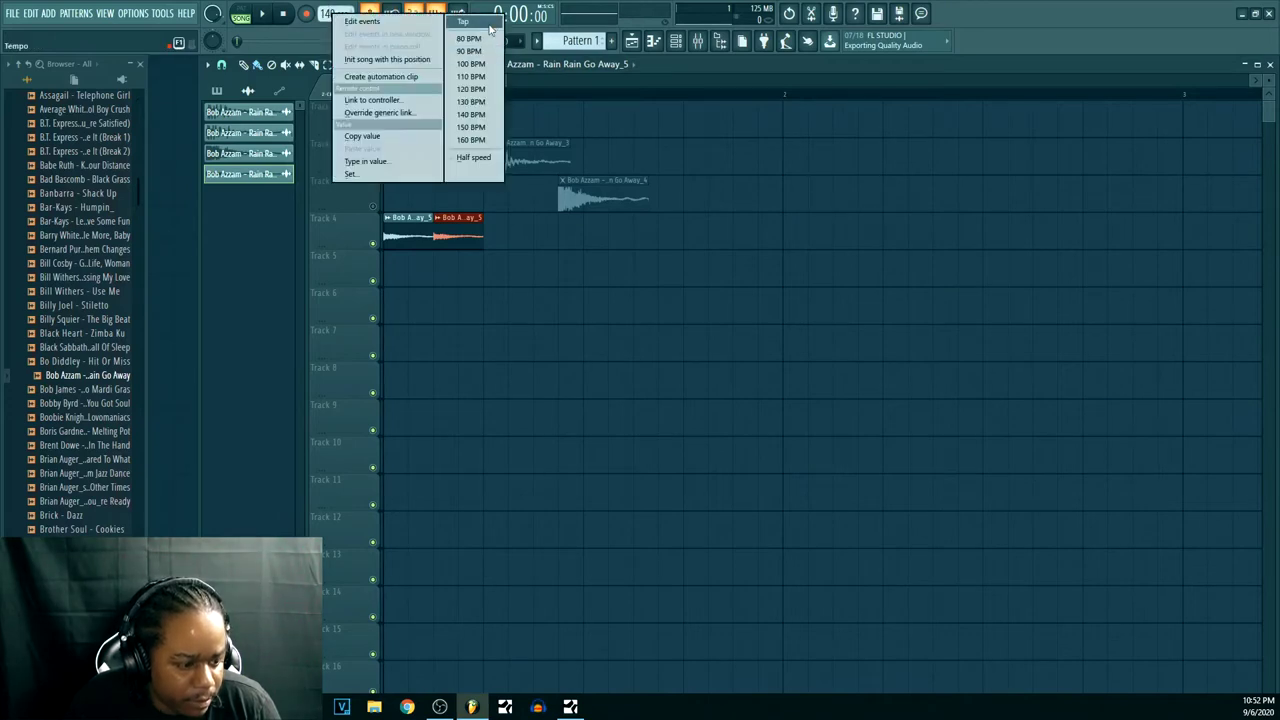
pyautogui.click(345, 21)
pyautogui.click(656, 279)
pyautogui.click(656, 279)
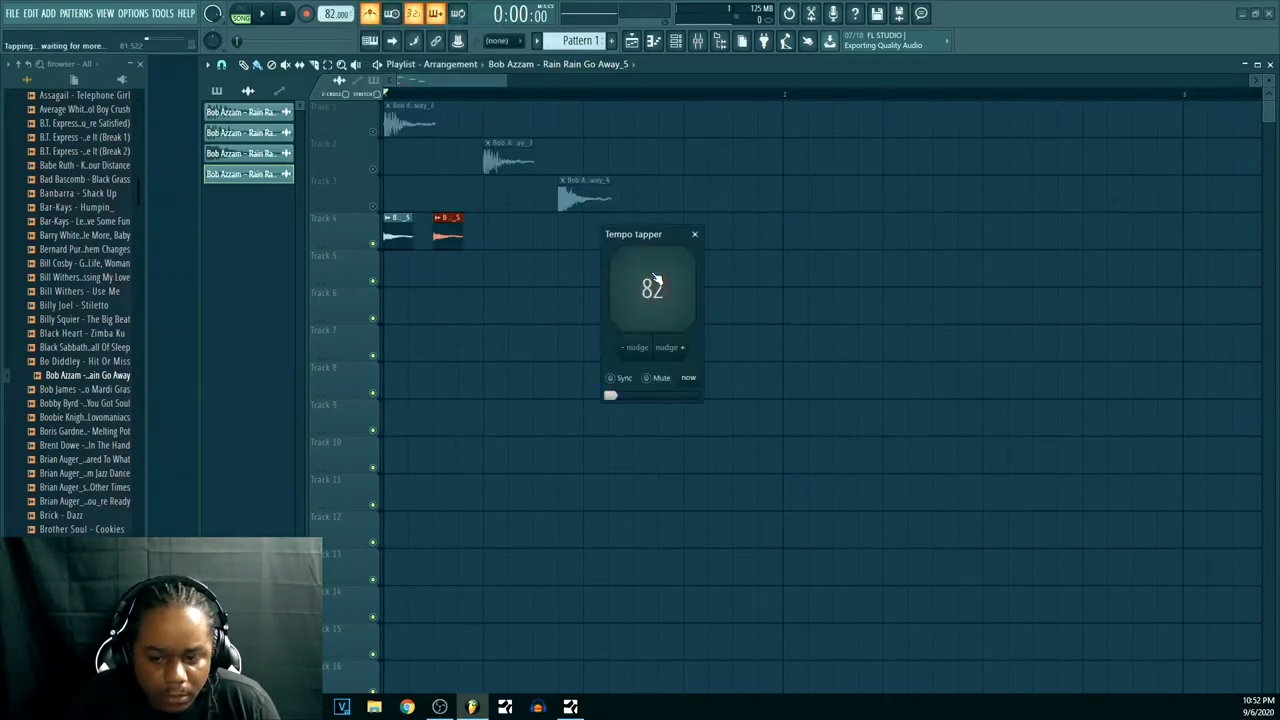
pyautogui.click(656, 279)
pyautogui.click(655, 281)
pyautogui.click(655, 281)
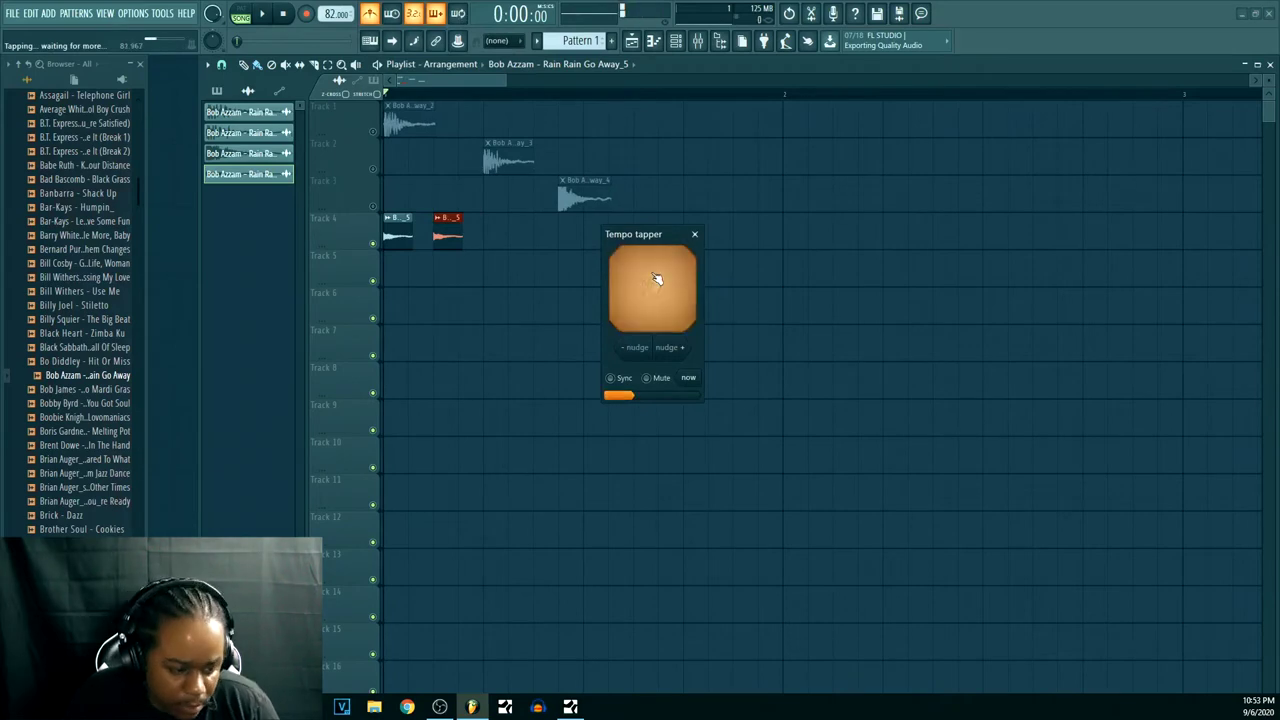
pyautogui.click(694, 234)
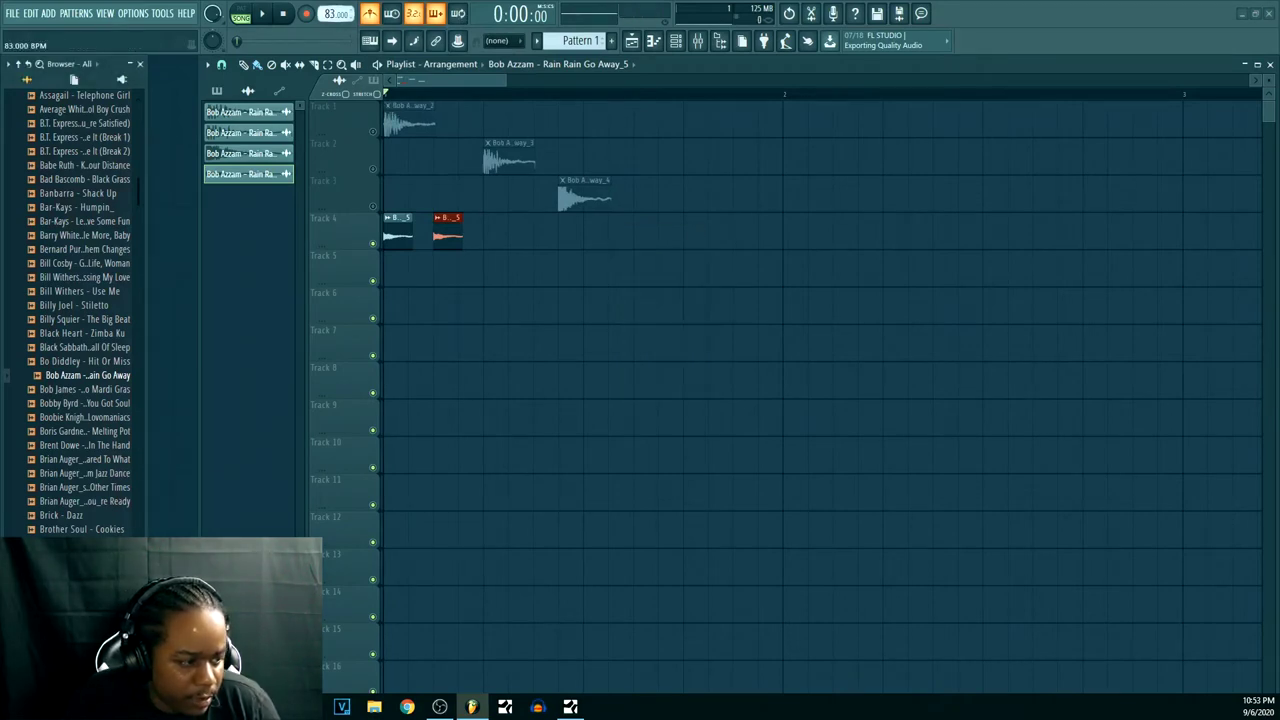
# - Fill the rest of bar 1 on Track 4 with clip copies every two steps and play them against the metronome
pyautogui.press('space')
pyautogui.click(487, 243)
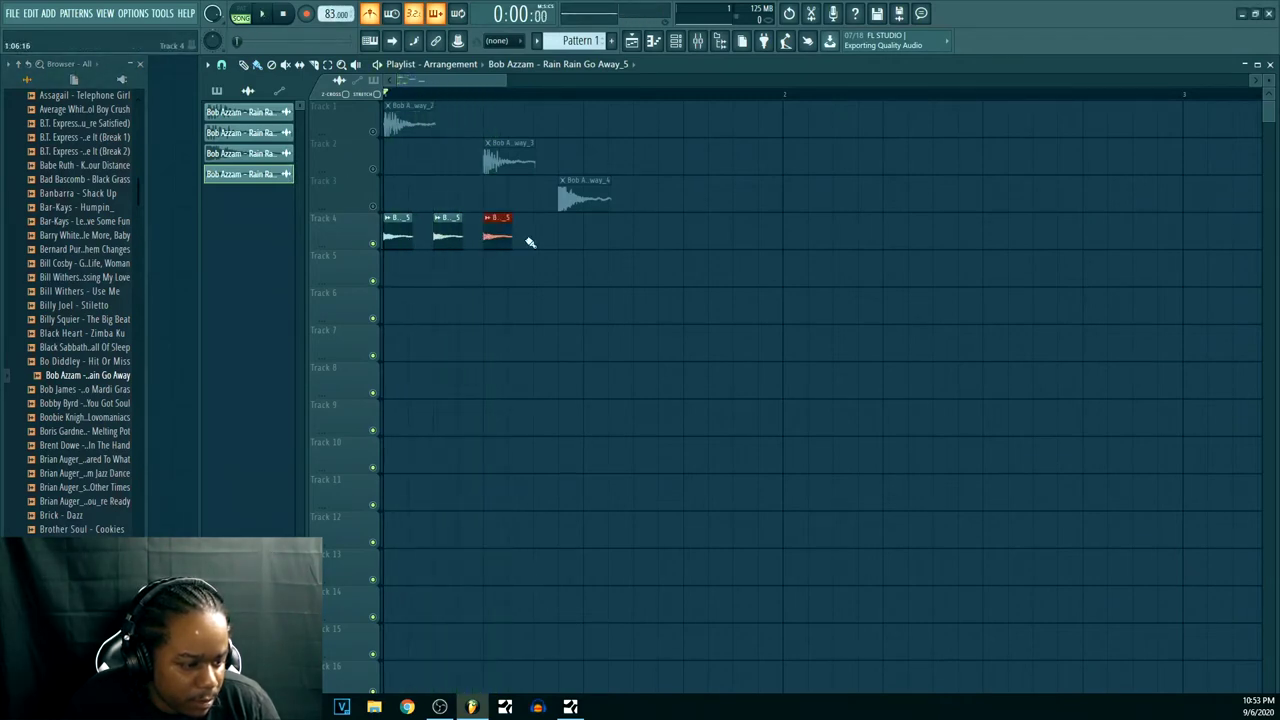
pyautogui.click(587, 245)
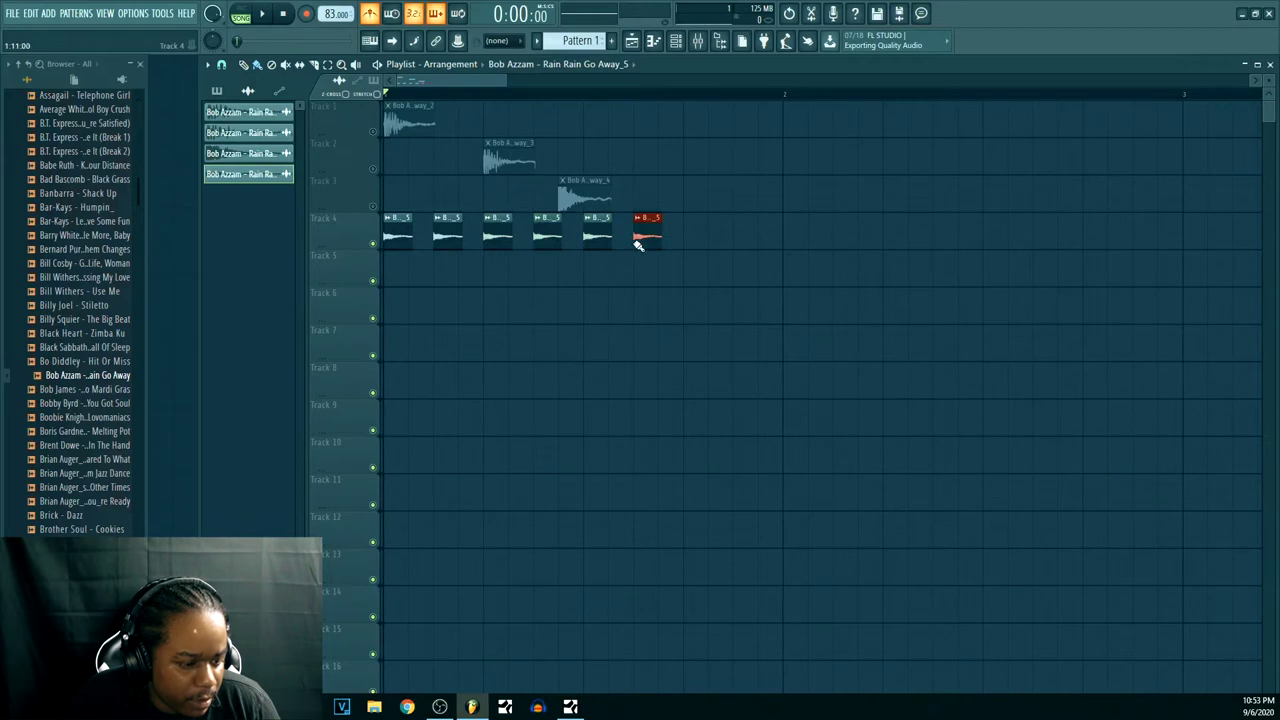
pyautogui.click(687, 245)
pyautogui.press('space')
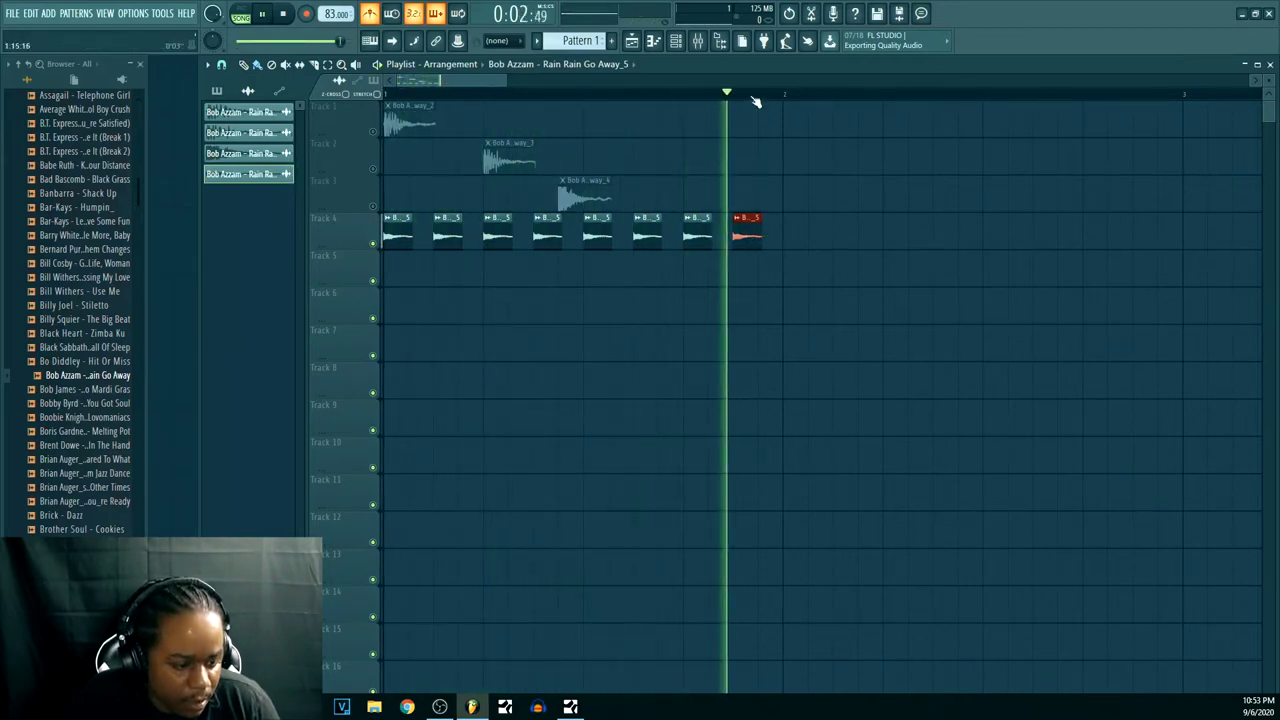
pyautogui.press('space')
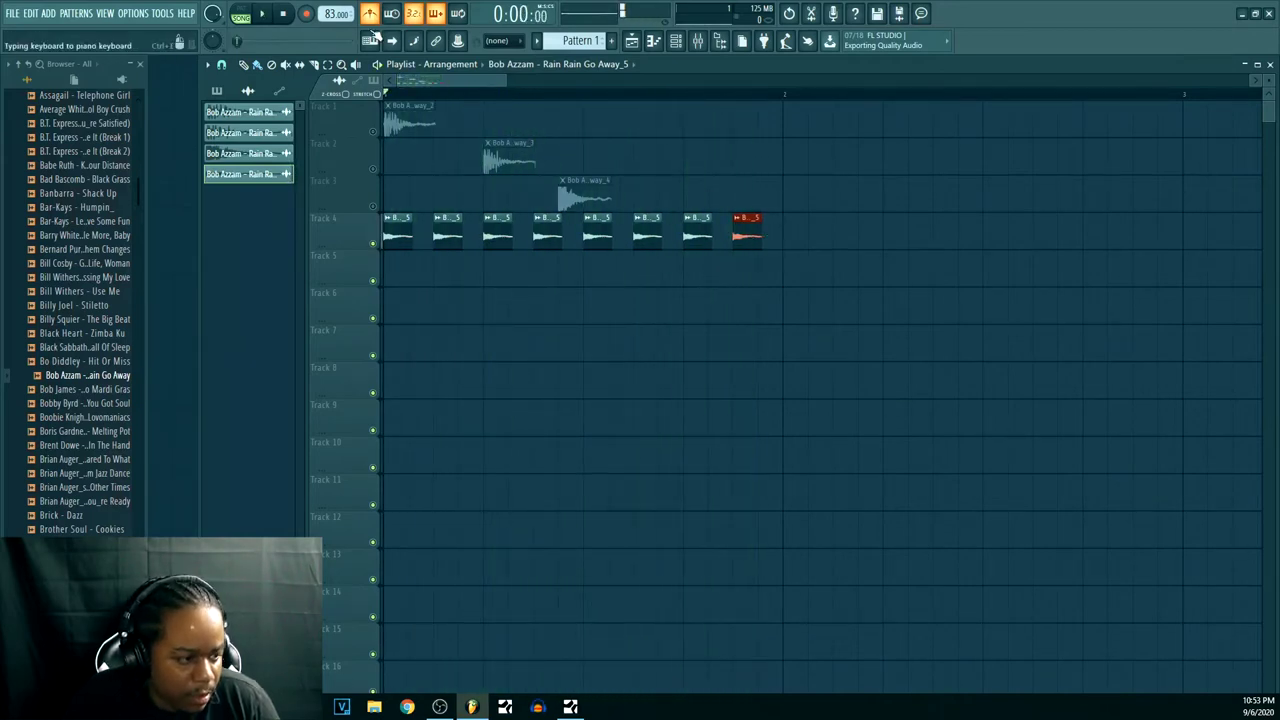
# - Unmute Tracks 1 and 2 with the metronome off, and move the Track 2 clip to 1:04:00, checking it in playback
pyautogui.click(396, 125)
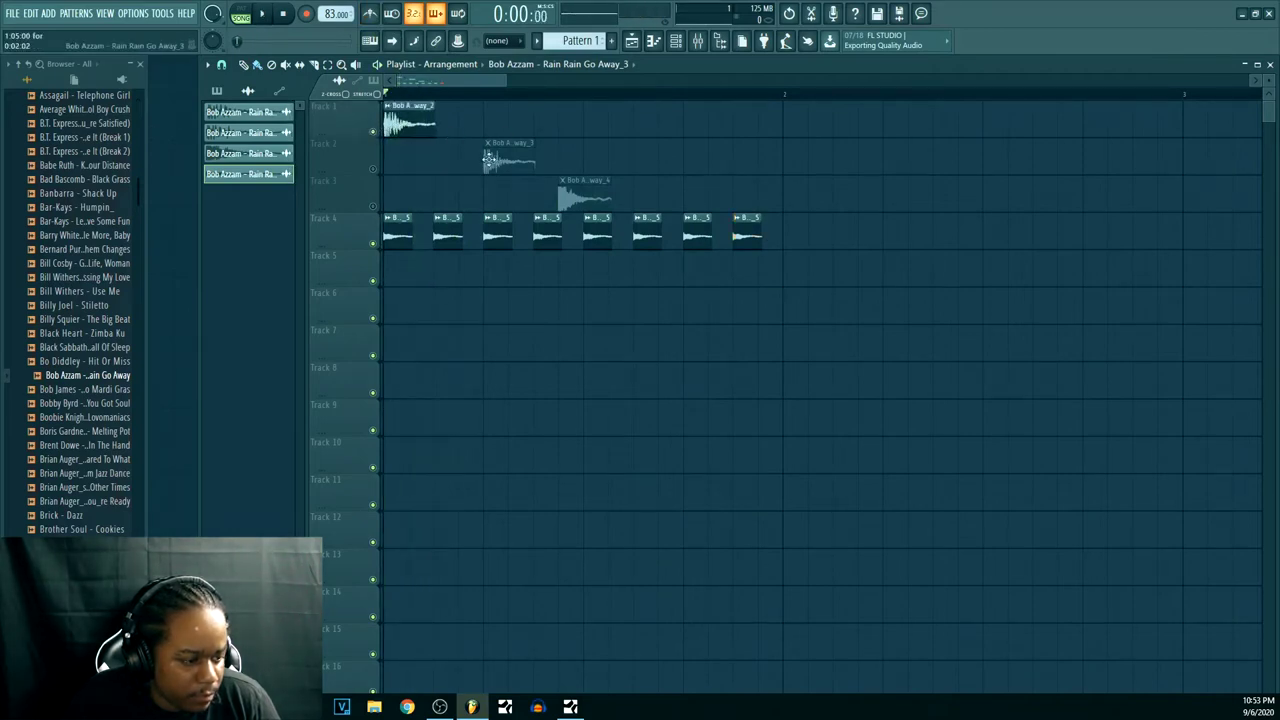
pyautogui.moveTo(489, 160); pyautogui.dragTo(463, 160)
pyautogui.click(374, 169)
pyautogui.press('space')
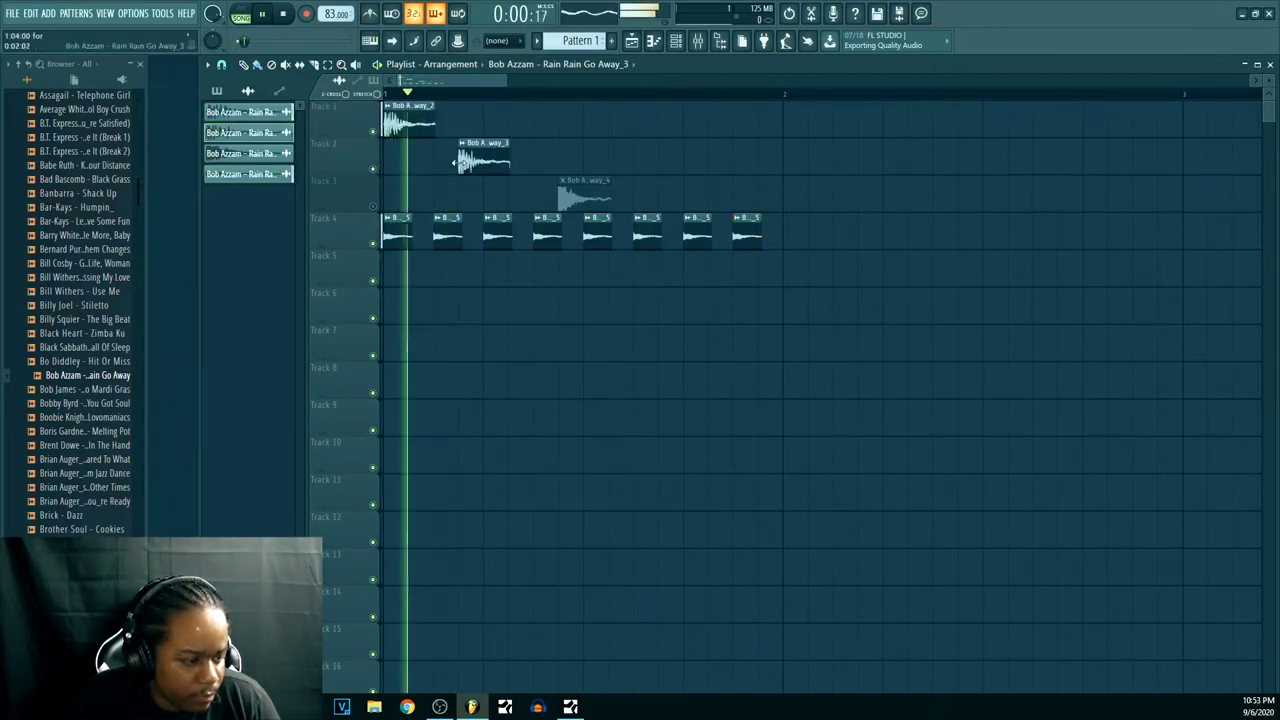
pyautogui.press('space')
# - Move the Track 3 clip back to align with the third Track 4 clip and unmute Track 3
pyautogui.moveTo(569, 190)
pyautogui.mouseDown()
pyautogui.moveTo(543, 189)
pyautogui.moveTo(543, 120)
pyautogui.moveTo(549, 201)
pyautogui.moveTo(493, 197)
pyautogui.mouseUp()
pyautogui.press('space')
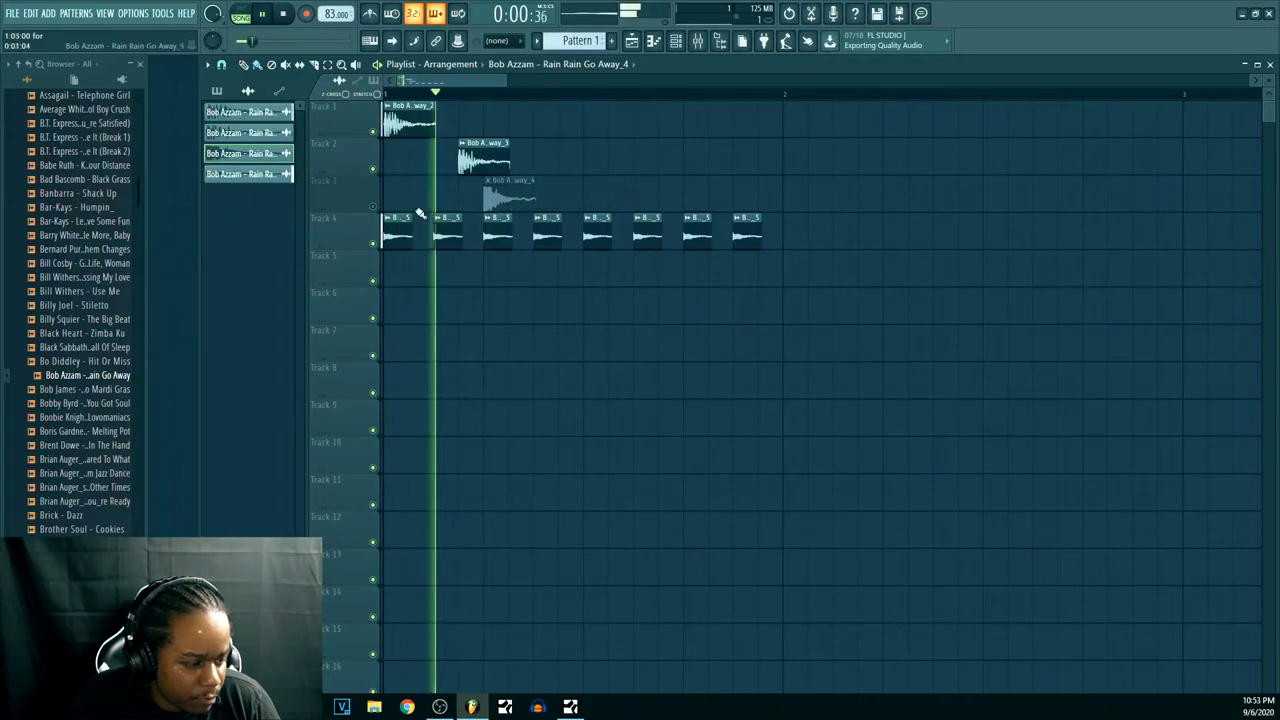
pyautogui.click(487, 180)
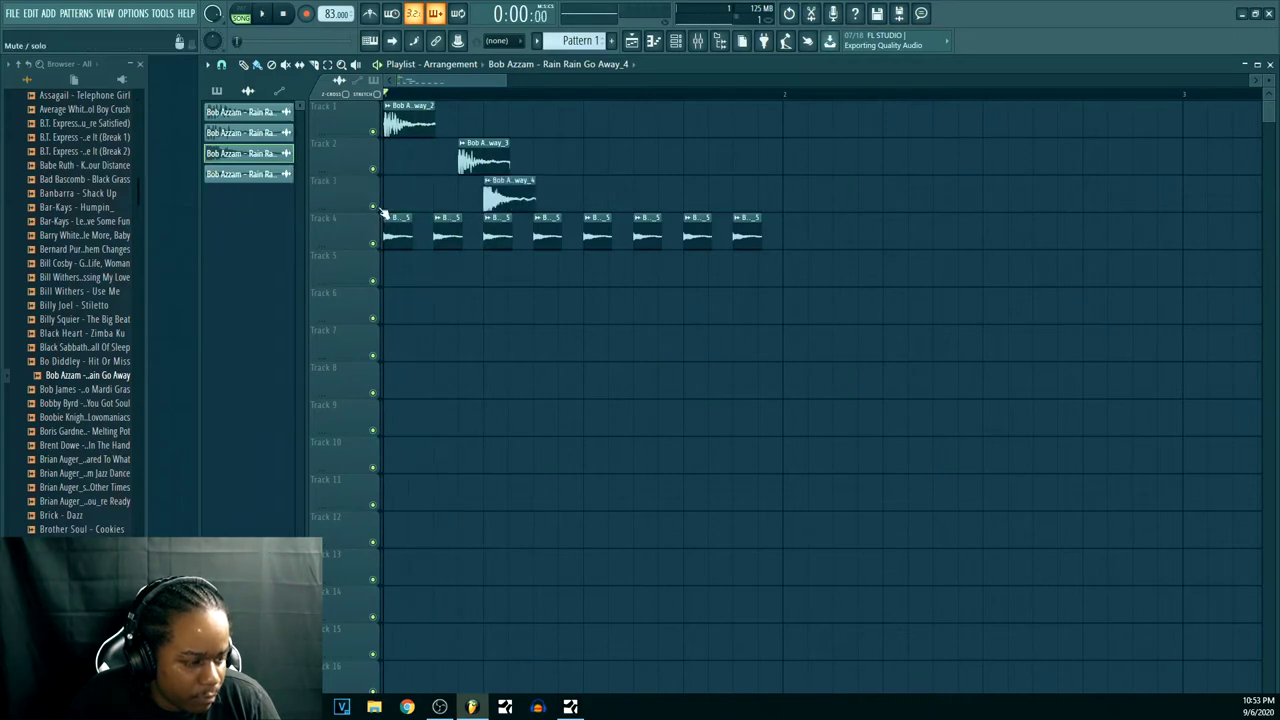
# - Add a second copy of the Track 3 clip, aligned with the seventh Track 4 clip, and play the pattern
pyautogui.click(634, 202)
pyautogui.press('space')
pyautogui.moveTo(634, 202); pyautogui.dragTo(686, 202)
pyautogui.press('space')
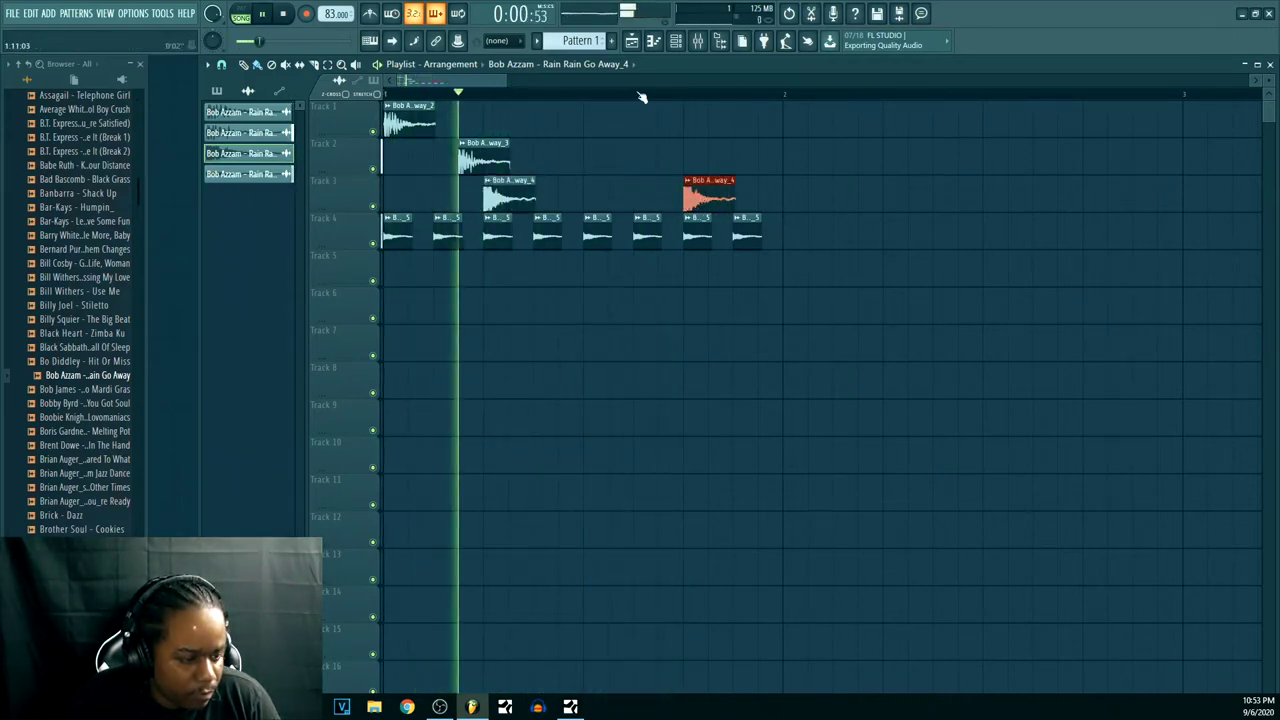
pyautogui.scroll(-4, 641, 95)
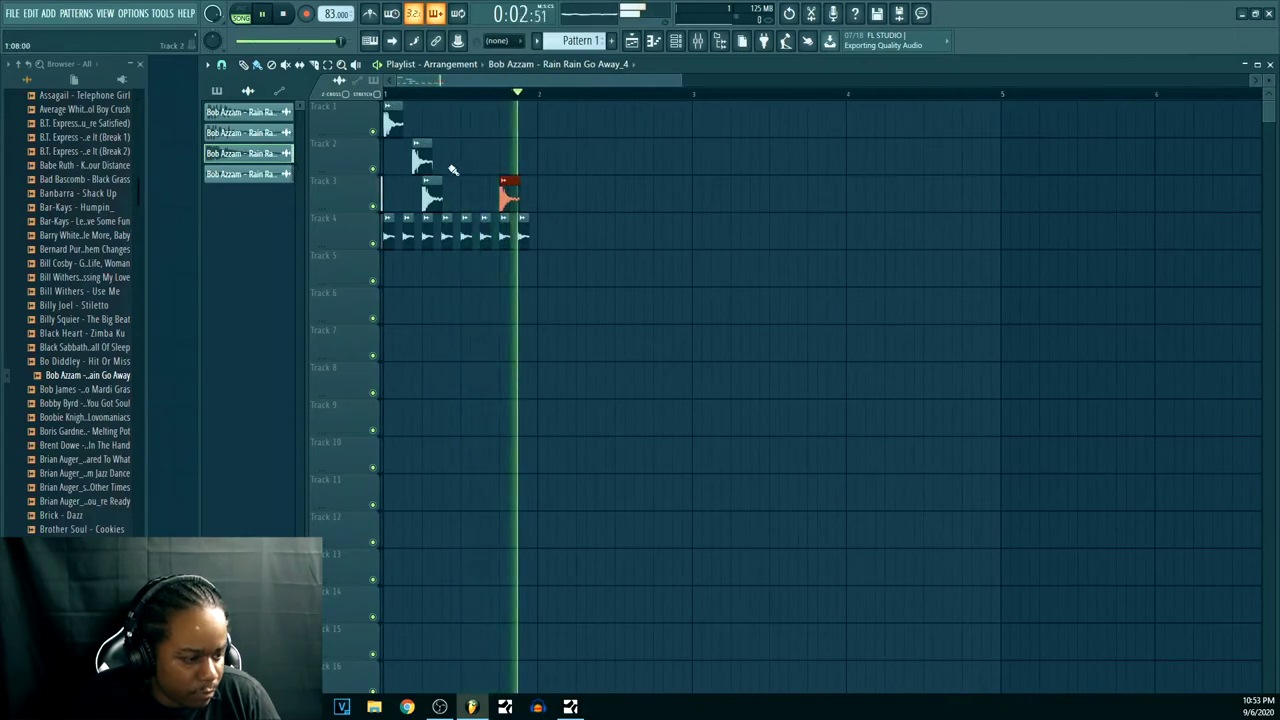
# - Add a second copy of the Track 1 clip, aligned with the sixth Track 4 clip, and play the pattern
pyautogui.click(418, 156)
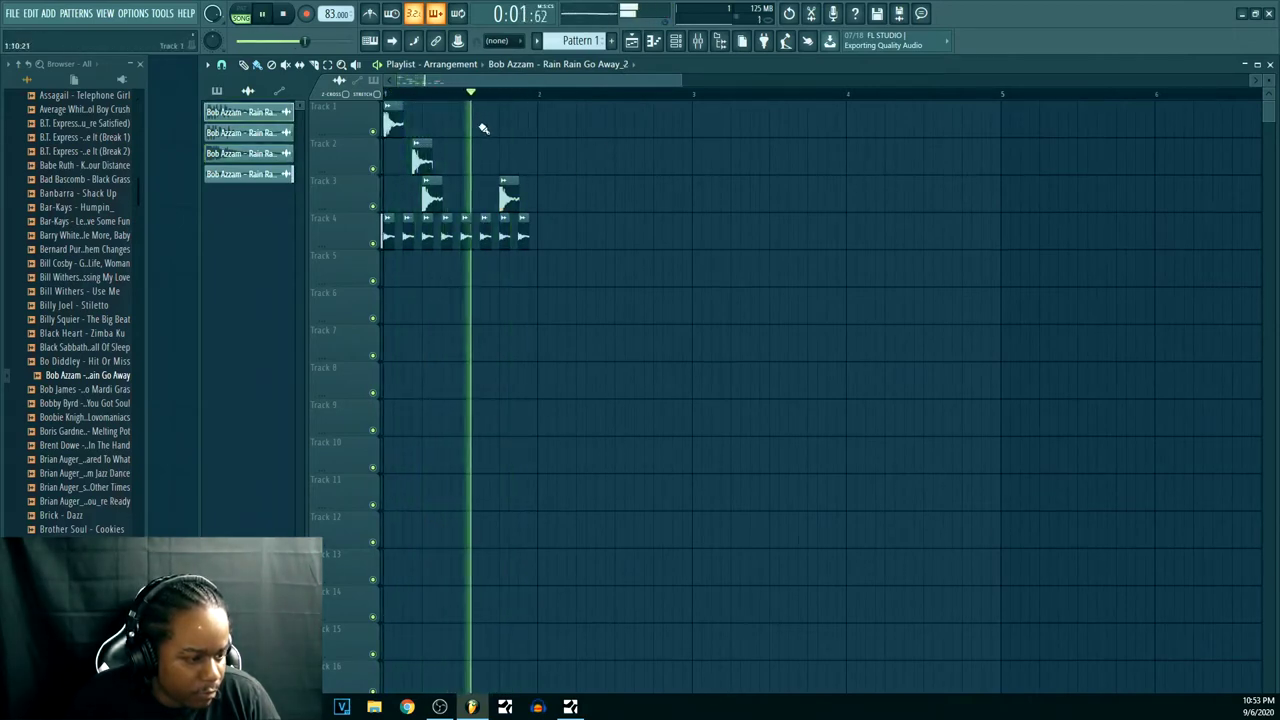
pyautogui.click(484, 124)
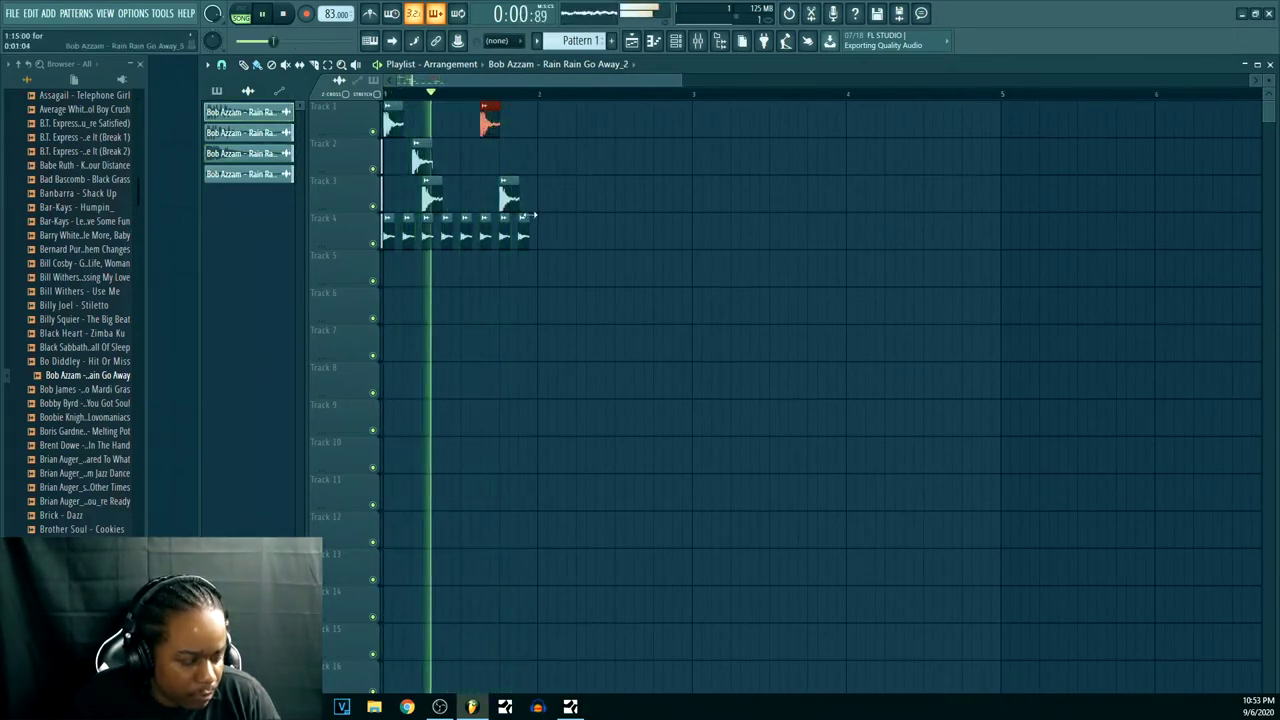
pyautogui.press('space')
# - Add a fade-out to the Rain Rain Go Away_5 sample in its channel settings and play the pattern
pyautogui.click(676, 41)
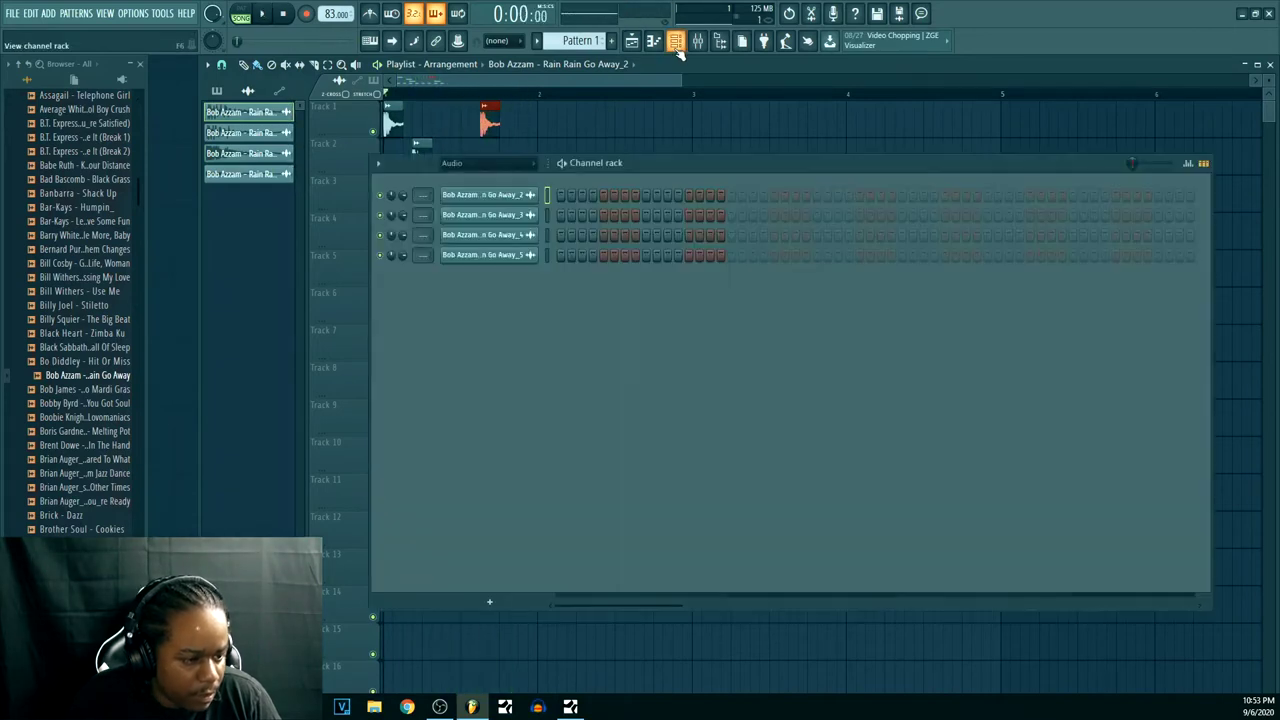
pyautogui.click(489, 256)
pyautogui.moveTo(334, 228); pyautogui.dragTo(703, 201)
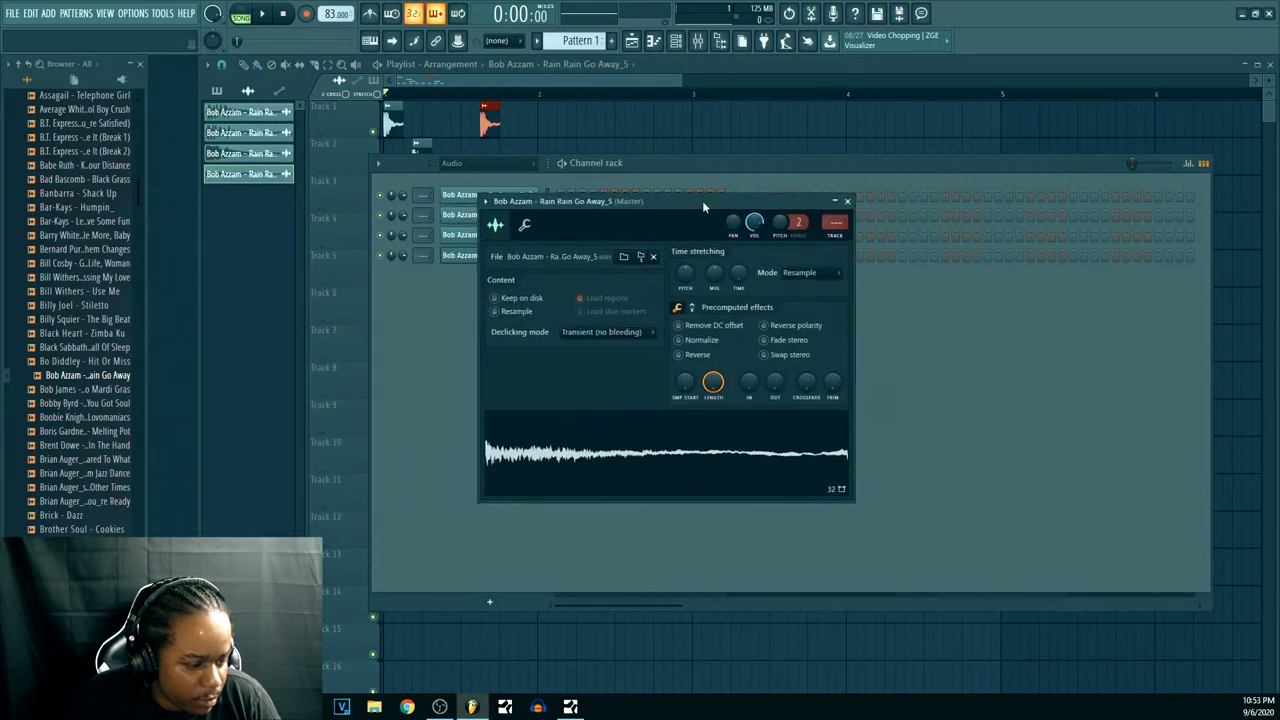
pyautogui.click(592, 332)
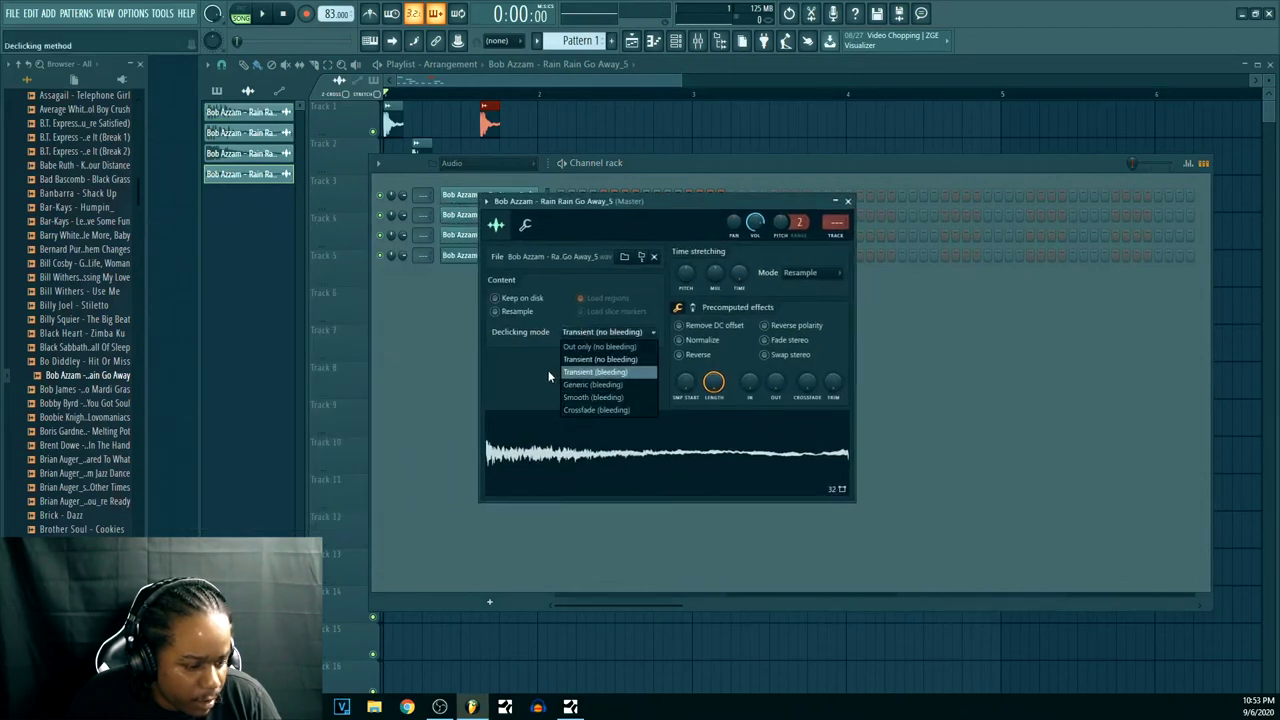
pyautogui.click(548, 371)
pyautogui.moveTo(774, 382); pyautogui.dragTo(774, 368)
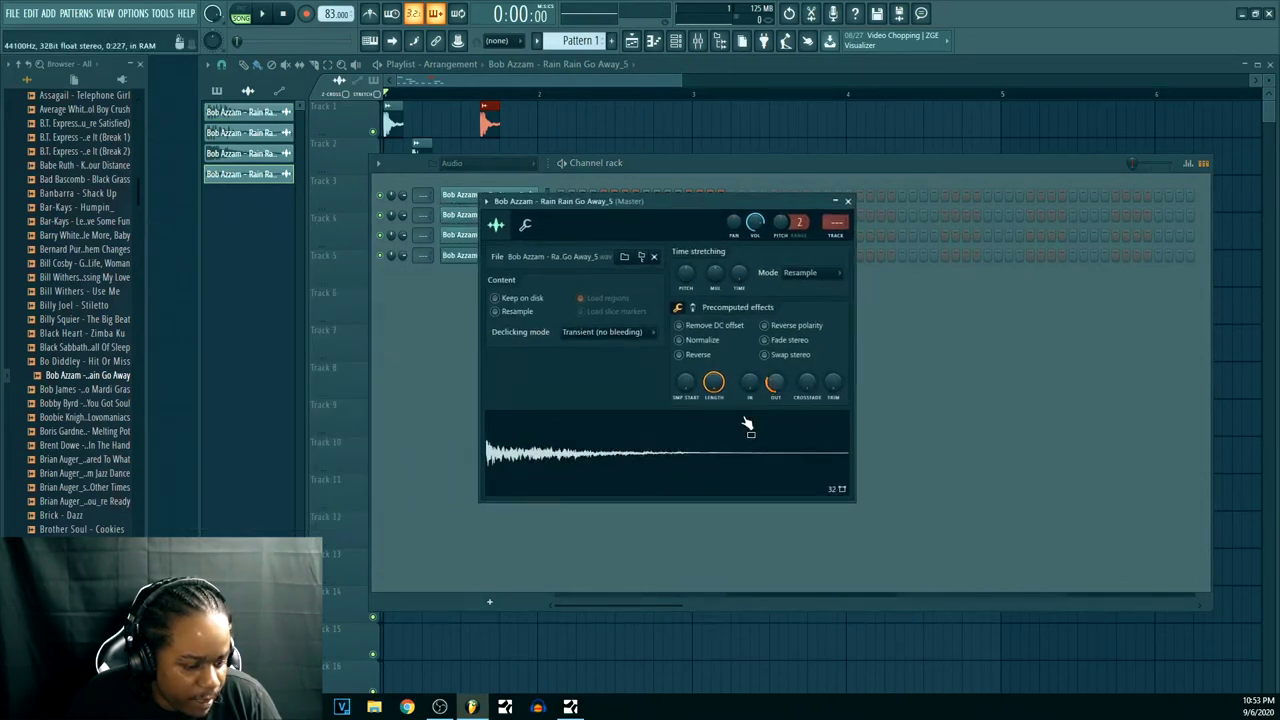
pyautogui.press('space')
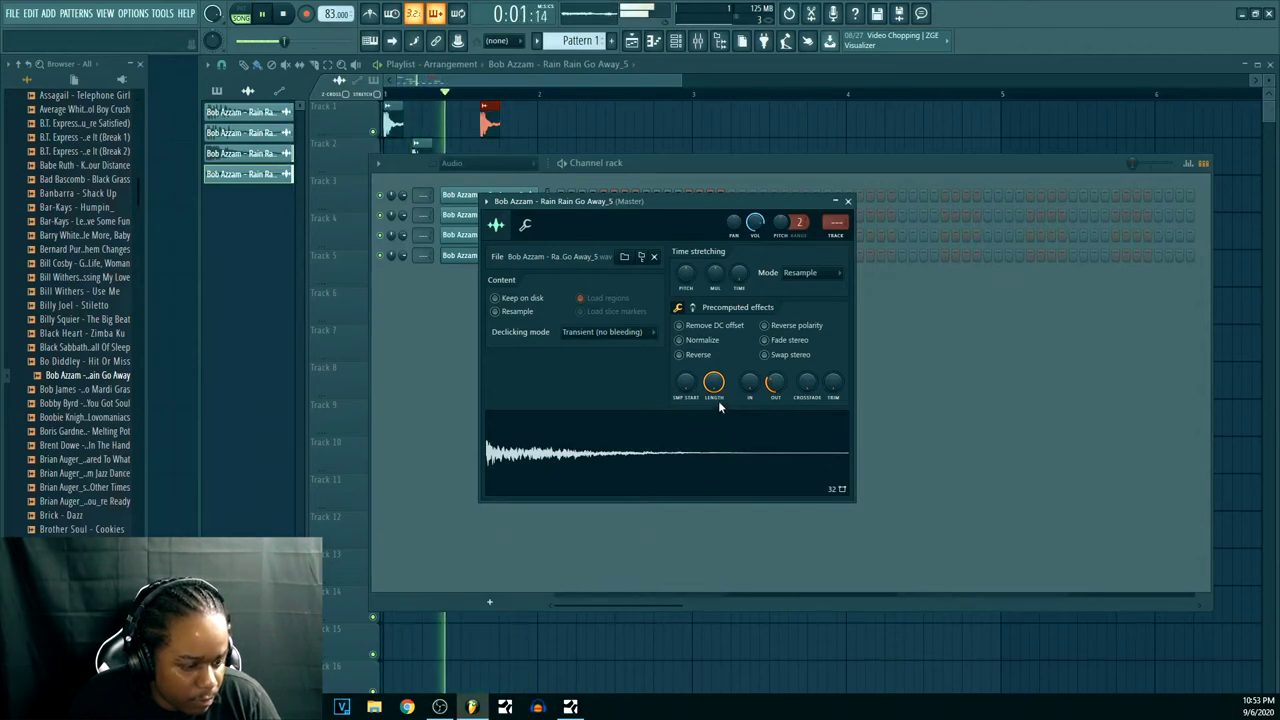
pyautogui.click(656, 68)
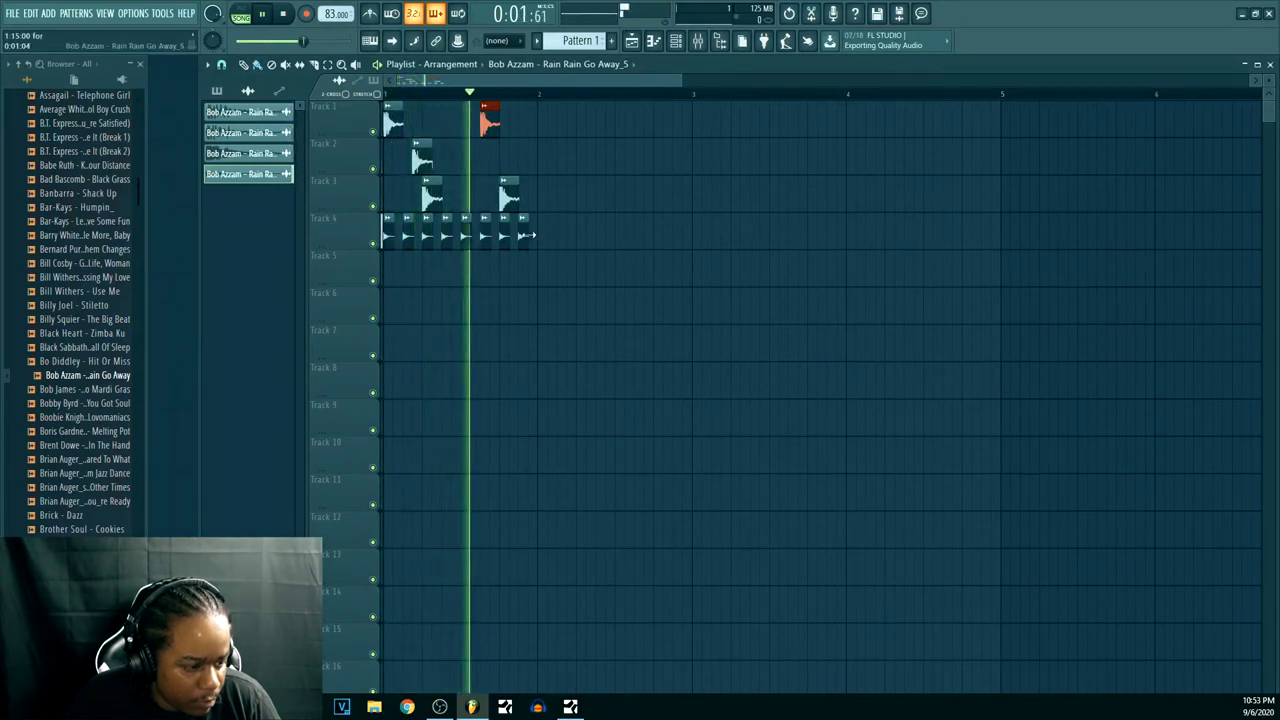
pyautogui.press('space')
# - Duplicate the Track 4 clips of bar 1 into bar 2 and play the pattern
pyautogui.moveTo(568, 240)
pyautogui.mouseDown()
pyautogui.moveTo(383, 241)
pyautogui.moveTo(543, 244)
pyautogui.mouseUp()
pyautogui.click(558, 305)
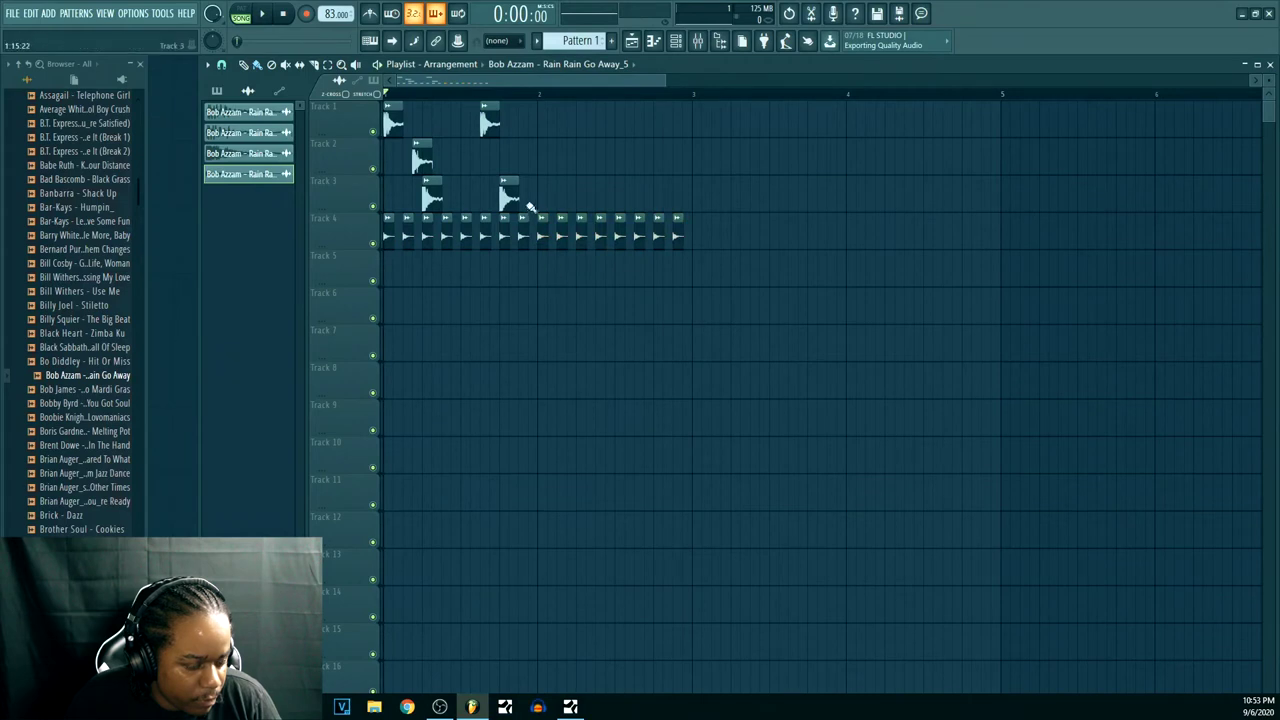
pyautogui.press('space')
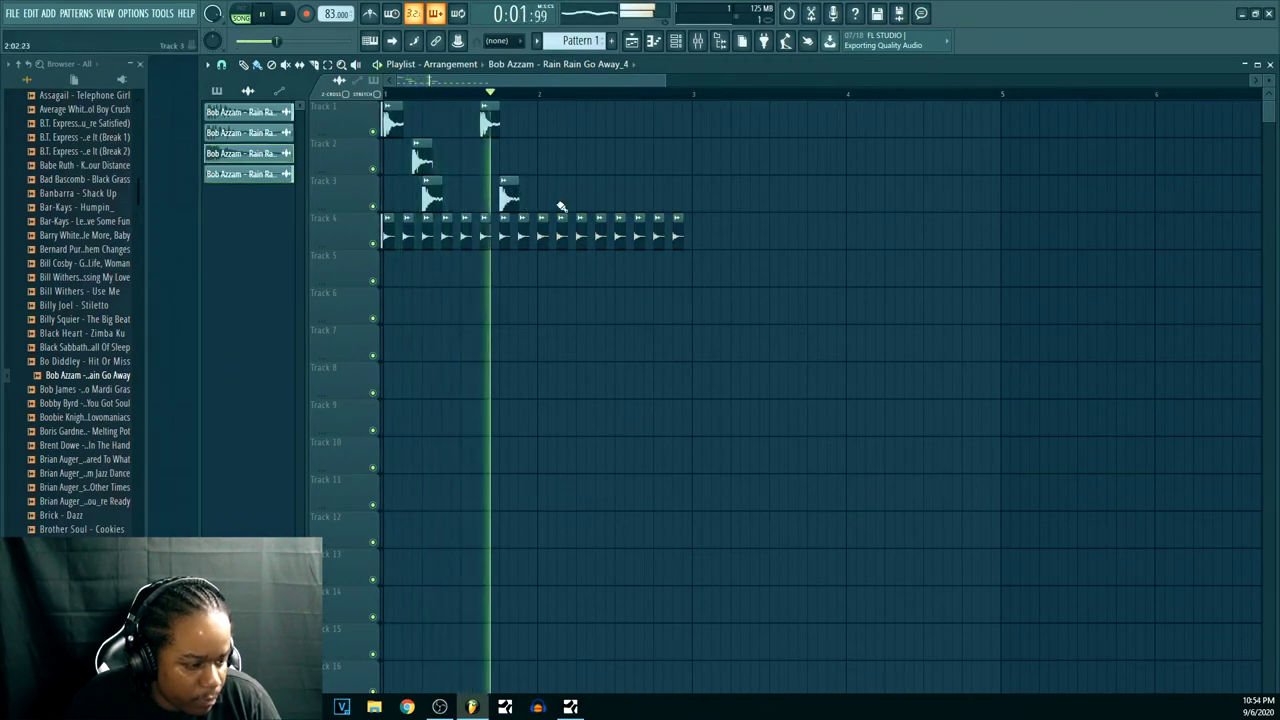
pyautogui.press('space')
# - Set the fade-out to 22% on the Rain Rain Go Away_2 sample, 34% on _3 and 29% on _4
pyautogui.press('F6')
pyautogui.click(510, 196)
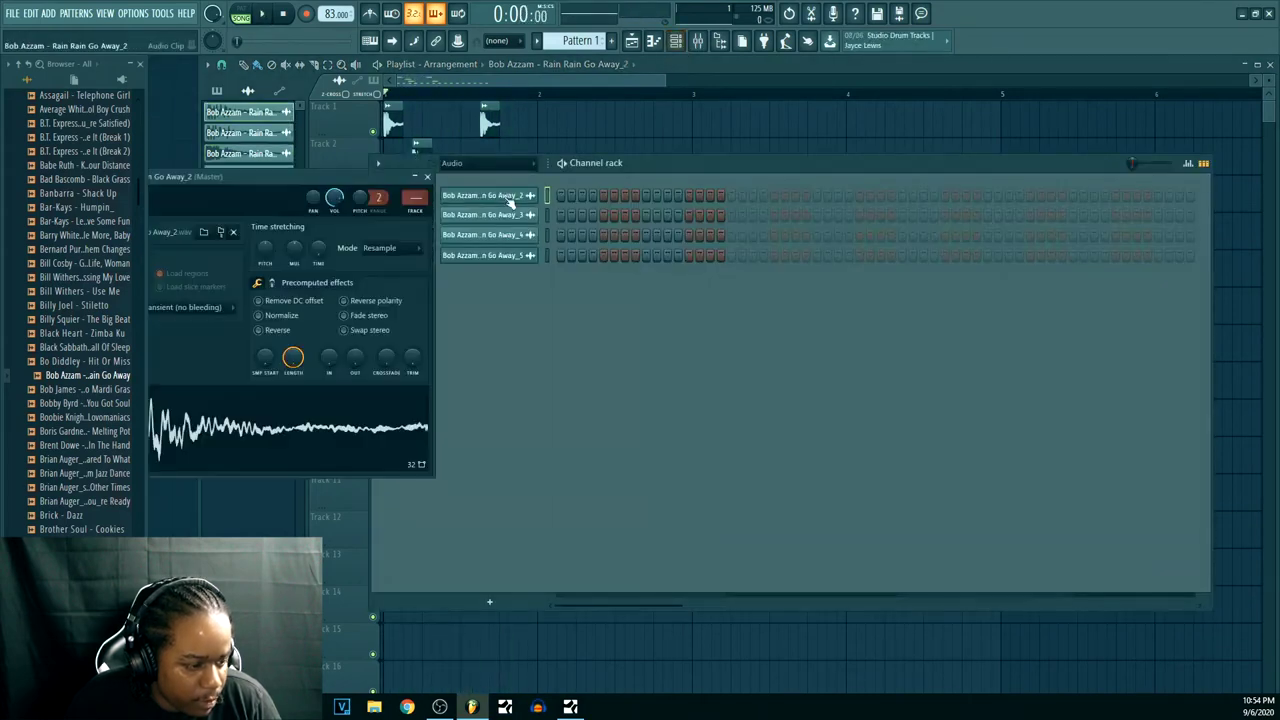
pyautogui.moveTo(357, 359); pyautogui.dragTo(357, 340)
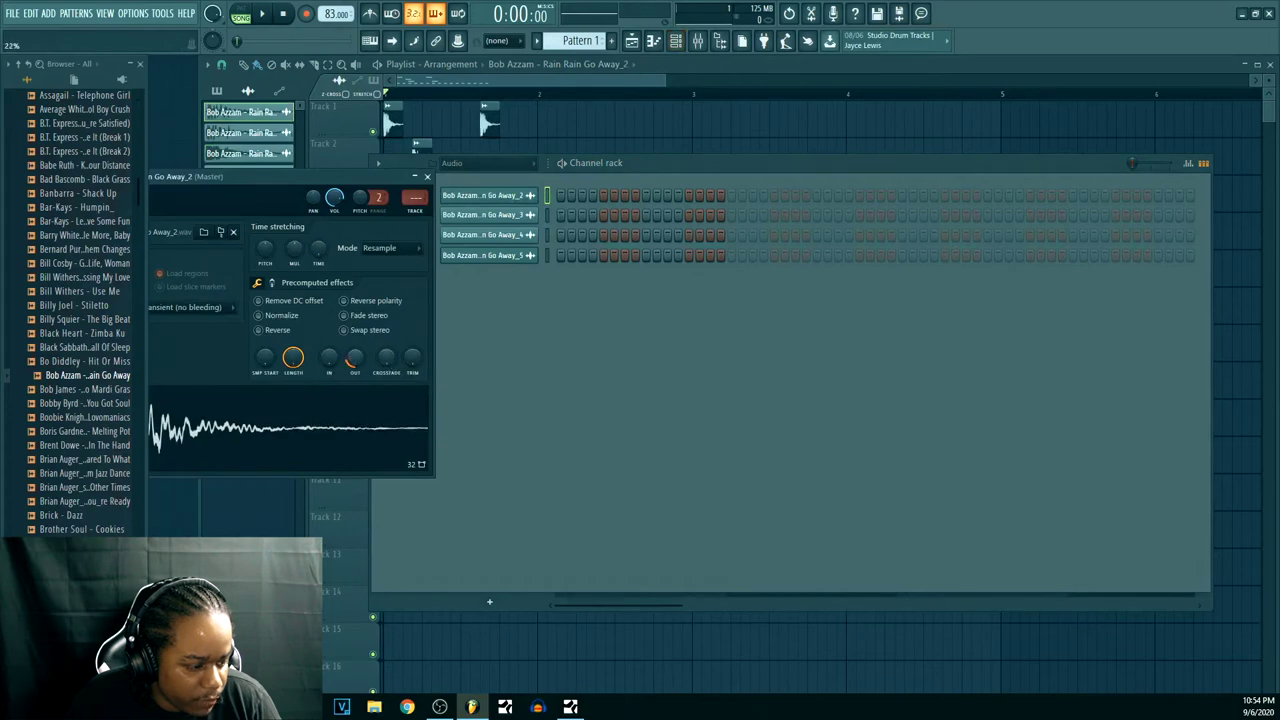
pyautogui.click(500, 216)
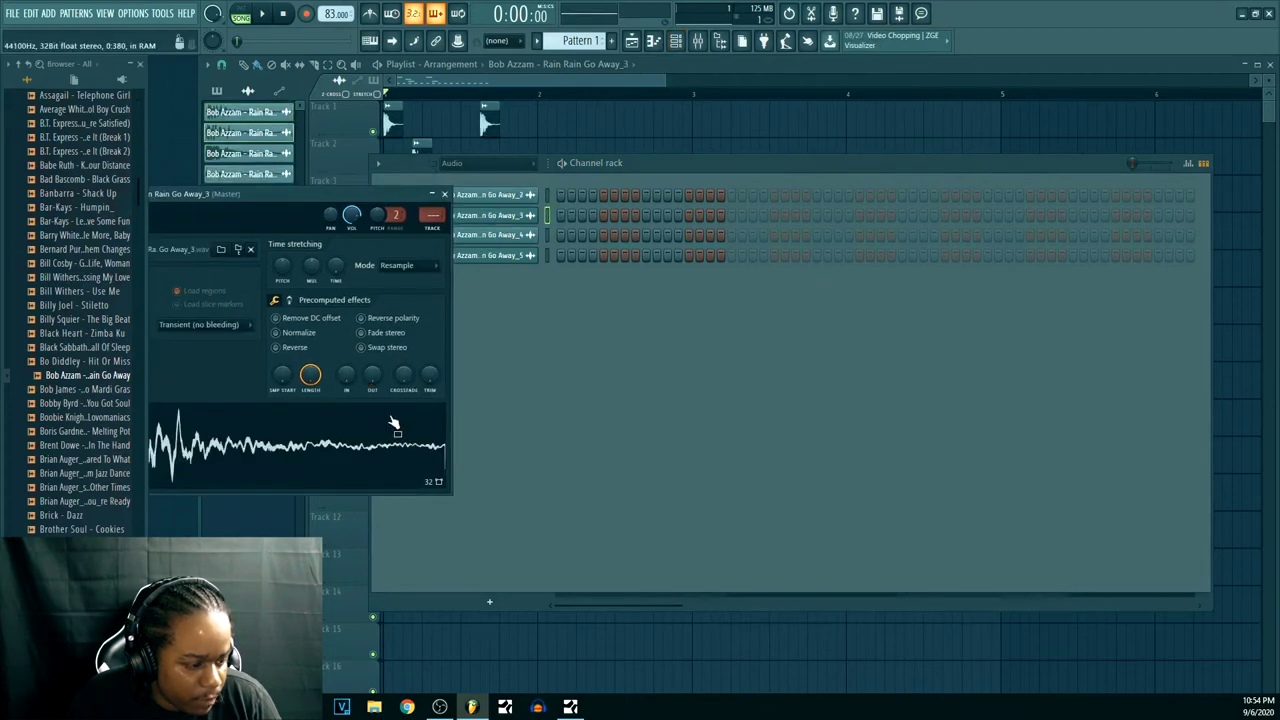
pyautogui.moveTo(371, 375); pyautogui.dragTo(371, 355)
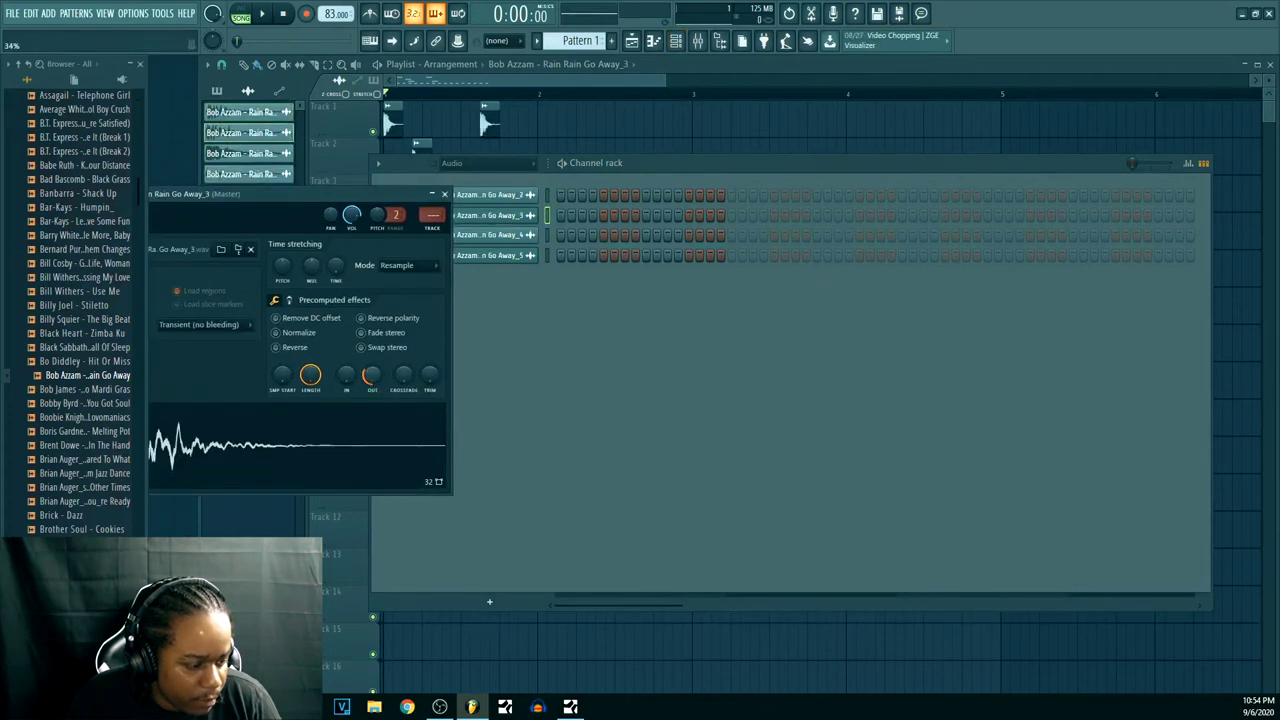
pyautogui.click(494, 245)
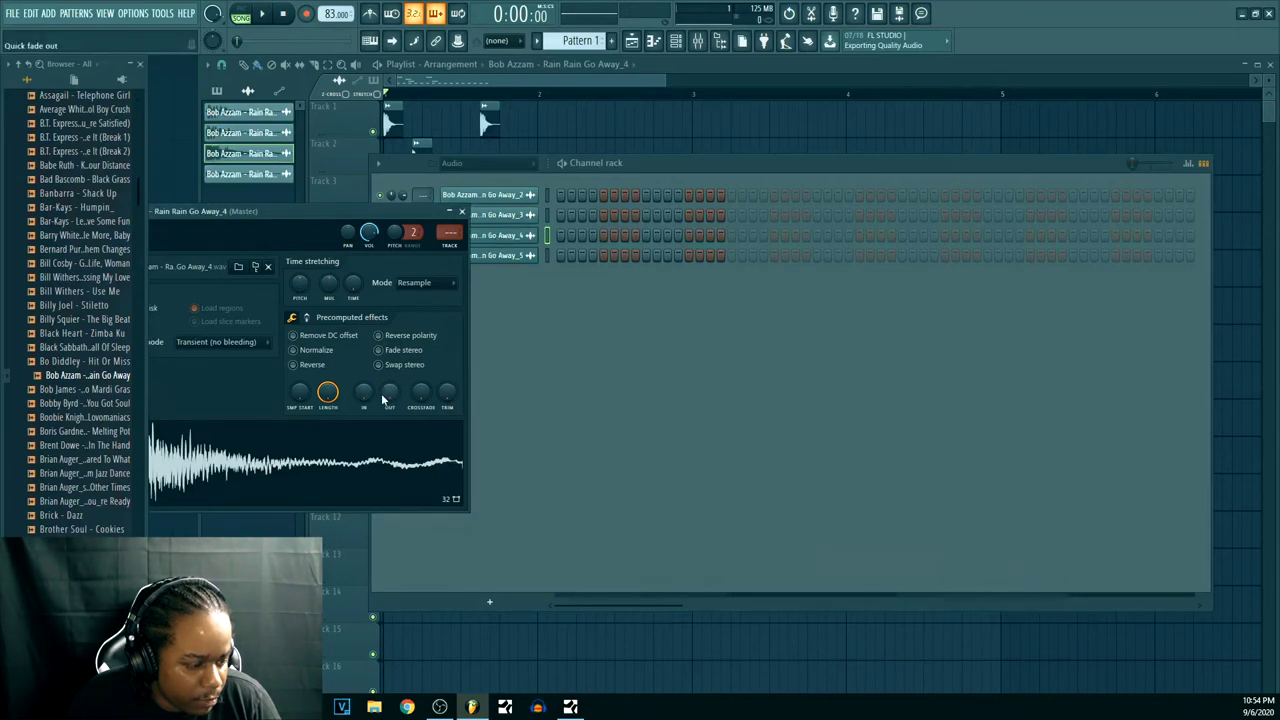
pyautogui.moveTo(382, 399); pyautogui.dragTo(382, 382)
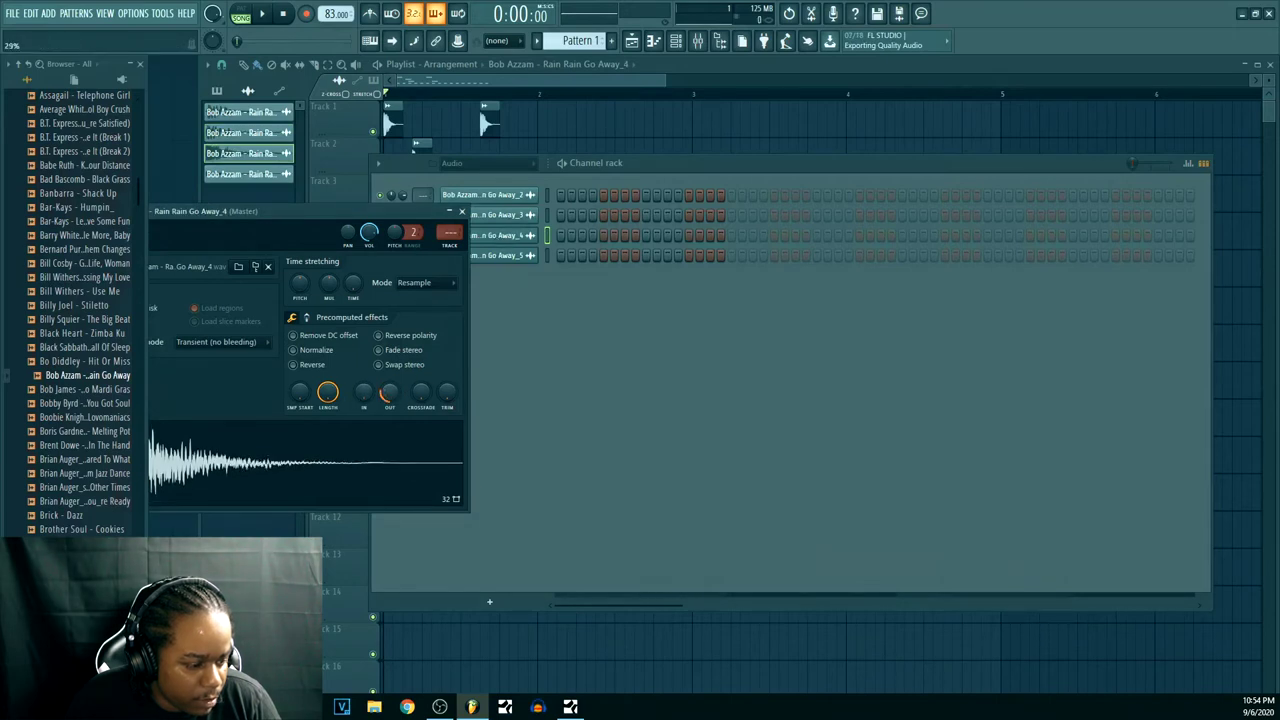
pyautogui.click(693, 65)
# - Play the pattern with the new fades and duplicate the bar 1 clips on Tracks 1 to 3 into bar 2
pyautogui.press('space')
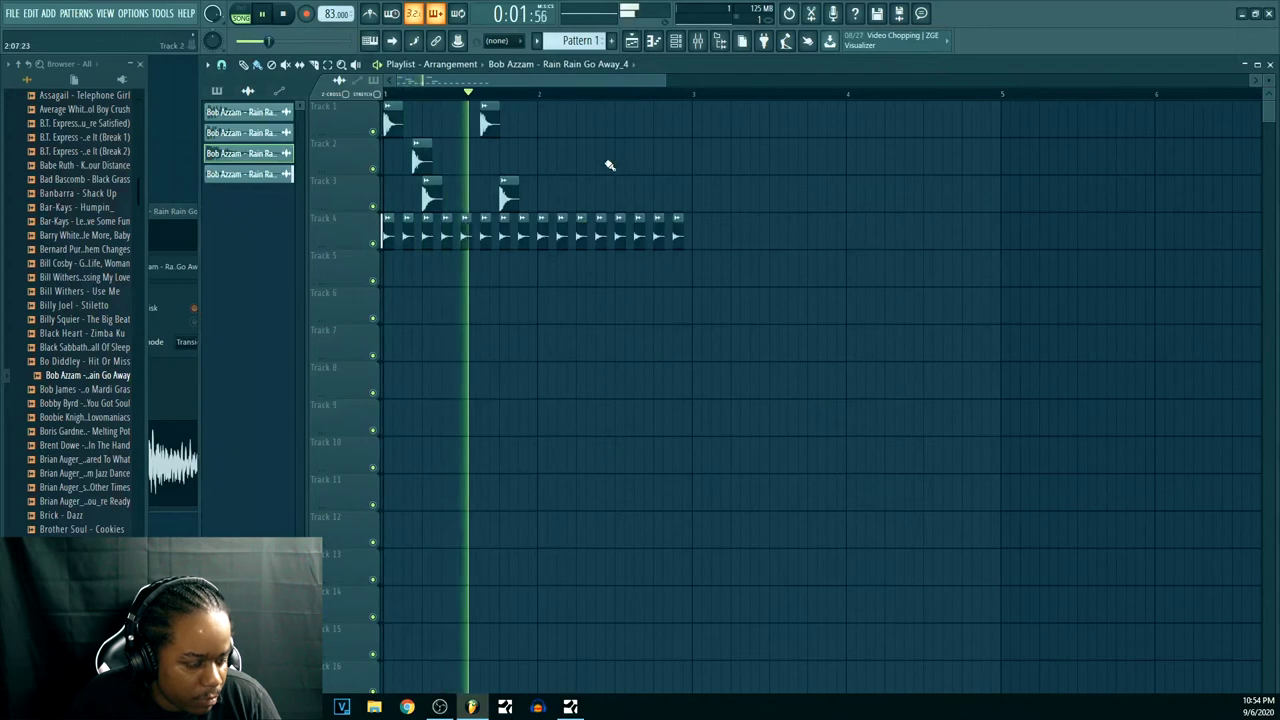
pyautogui.press('space')
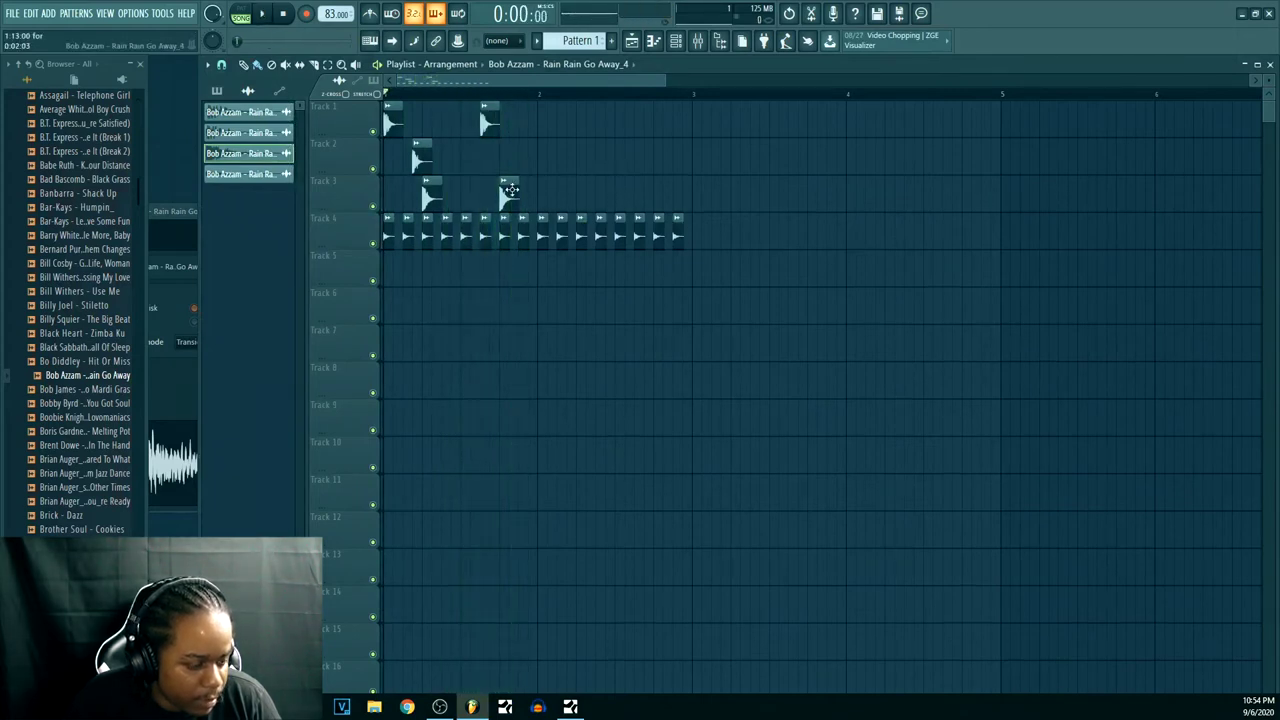
pyautogui.moveTo(592, 212); pyautogui.dragTo(545, 123)
pyautogui.hotkey('ctrl', 'd')
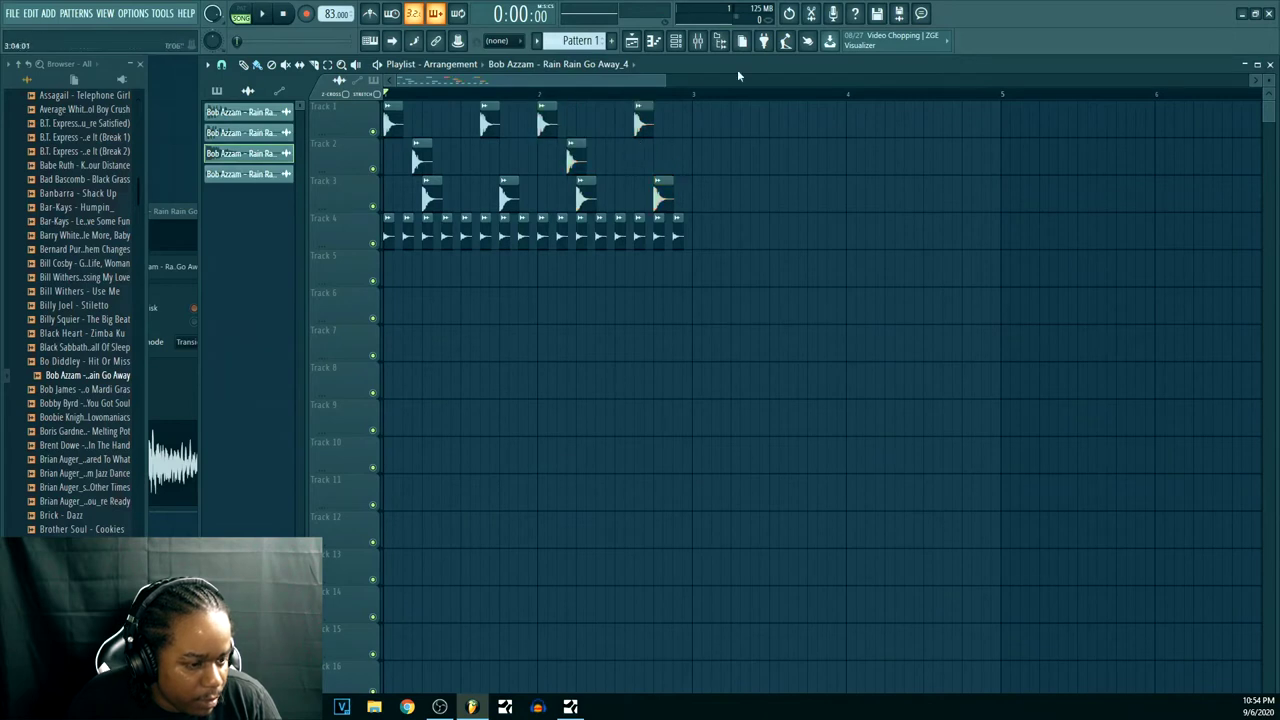
# - Listen to the original break in Edison and play the two-bar beat for comparison
pyautogui.click(811, 13)
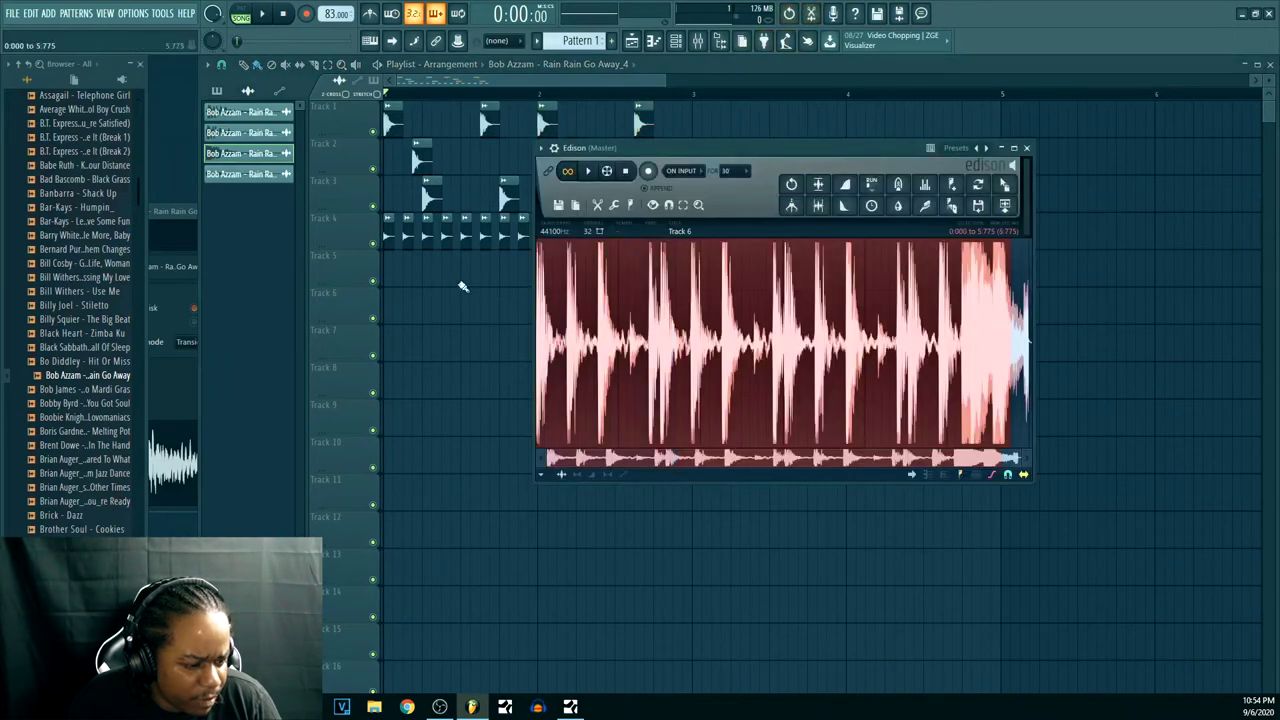
pyautogui.click(588, 171)
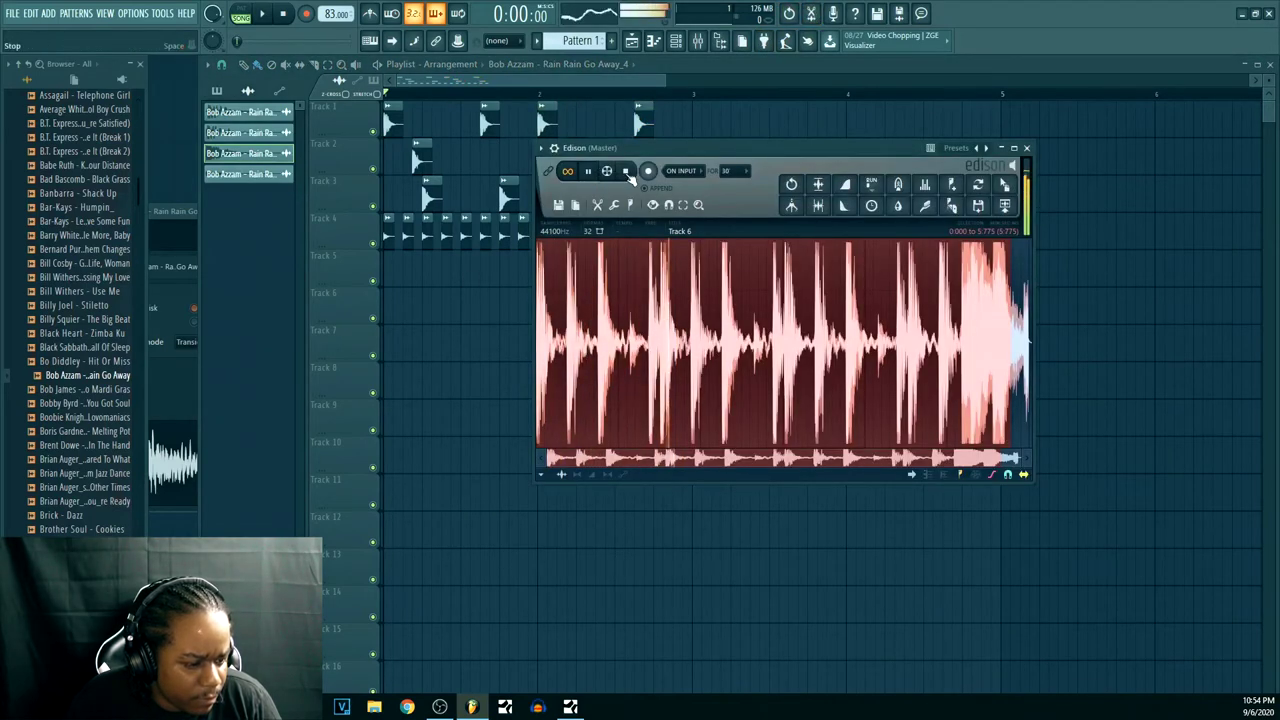
pyautogui.click(689, 68)
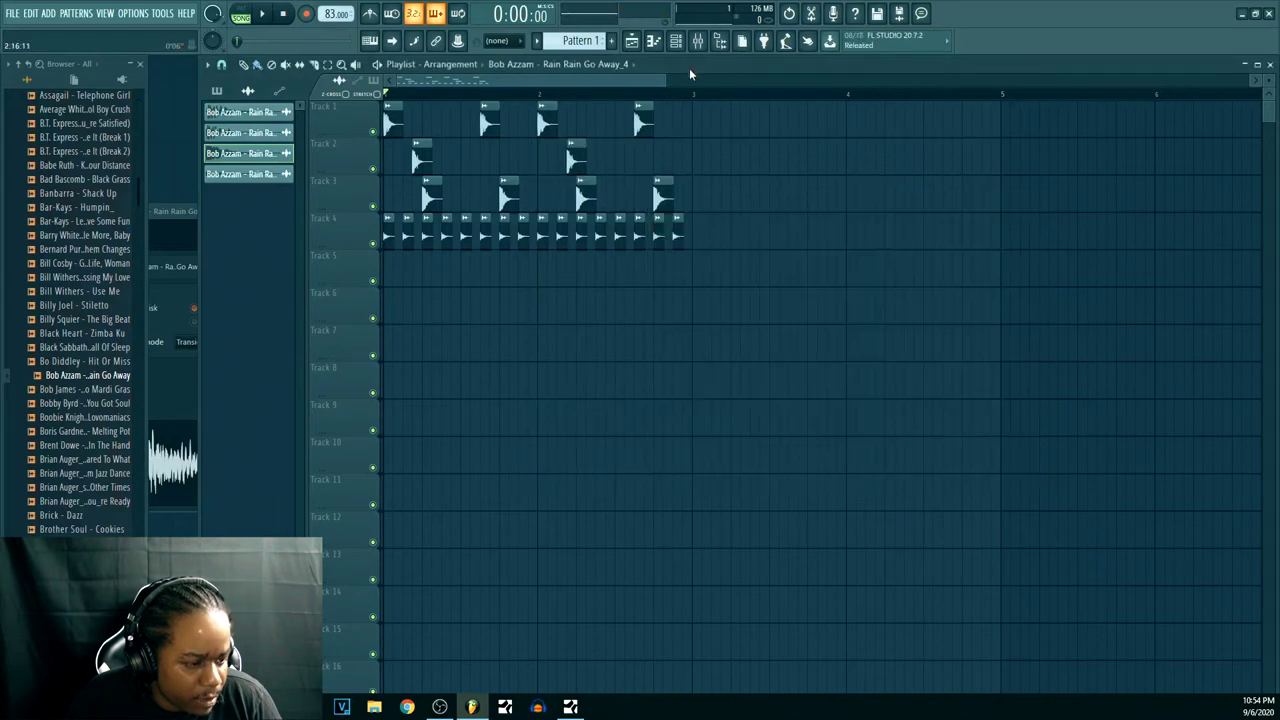
pyautogui.press('space')
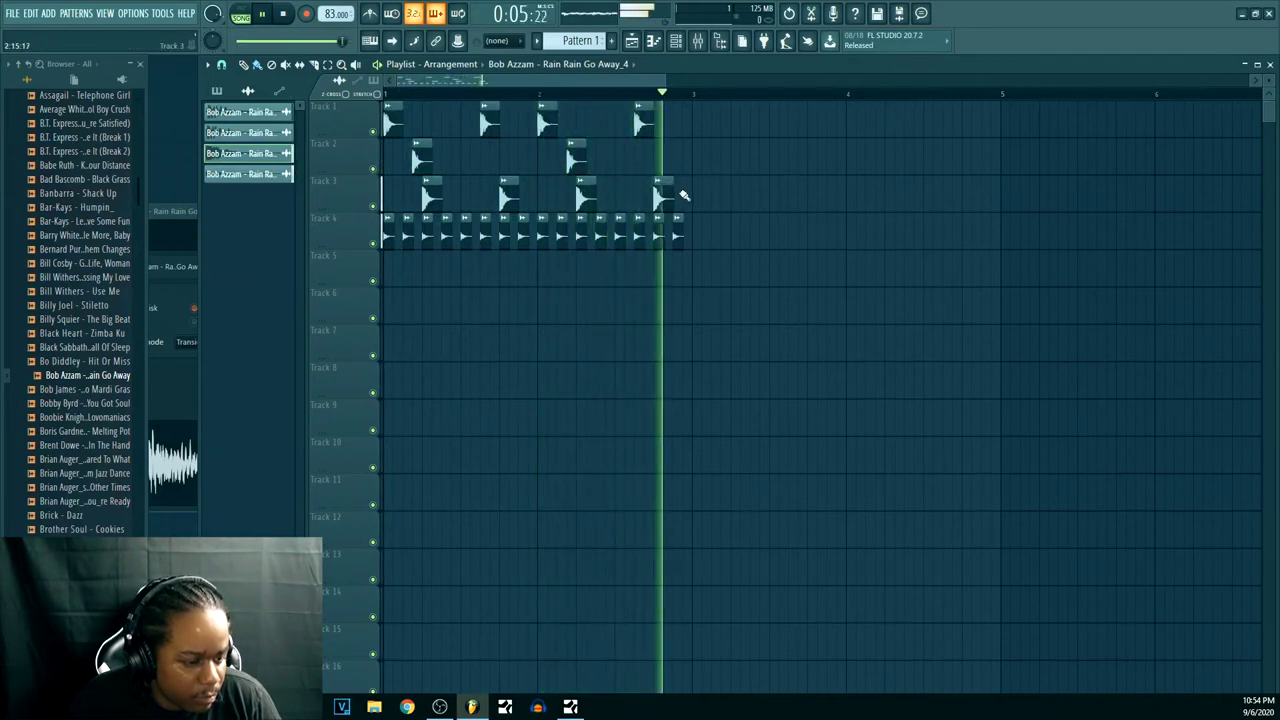
pyautogui.press('space')
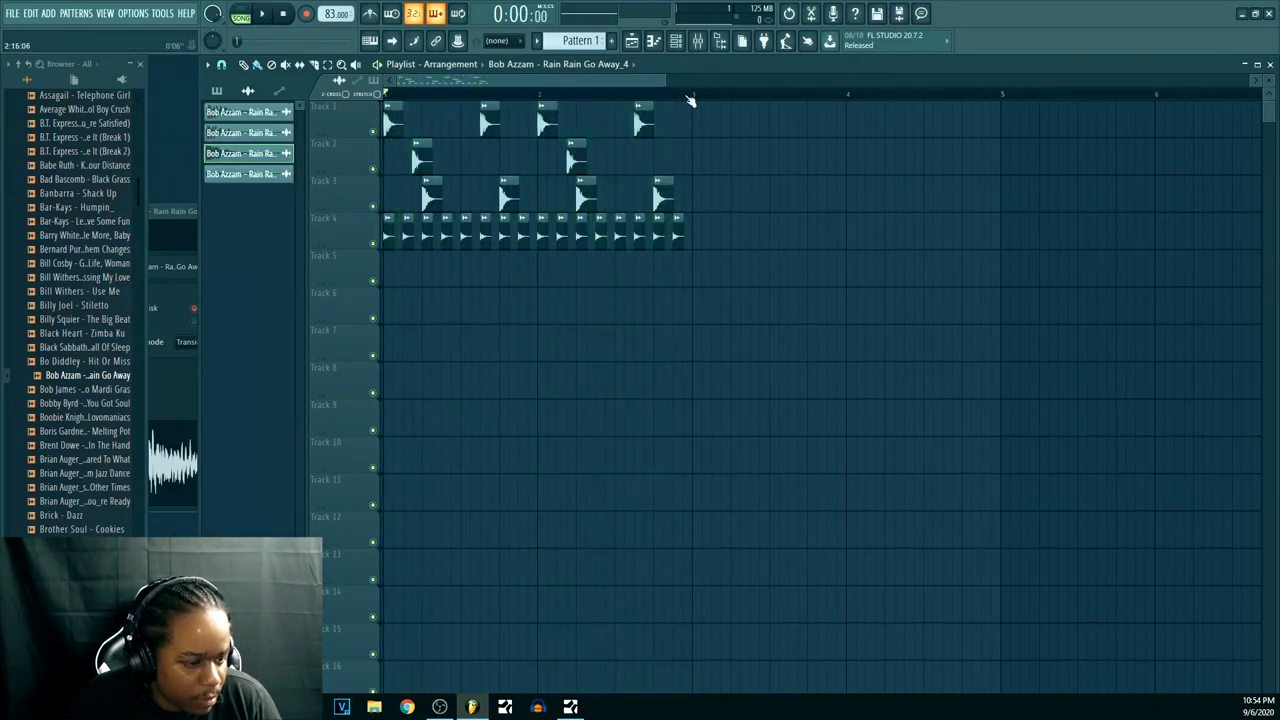
# - Duplicate the two bars of Track 4 clips into bars 3 and 4
pyautogui.scroll(-4, 665, 121)
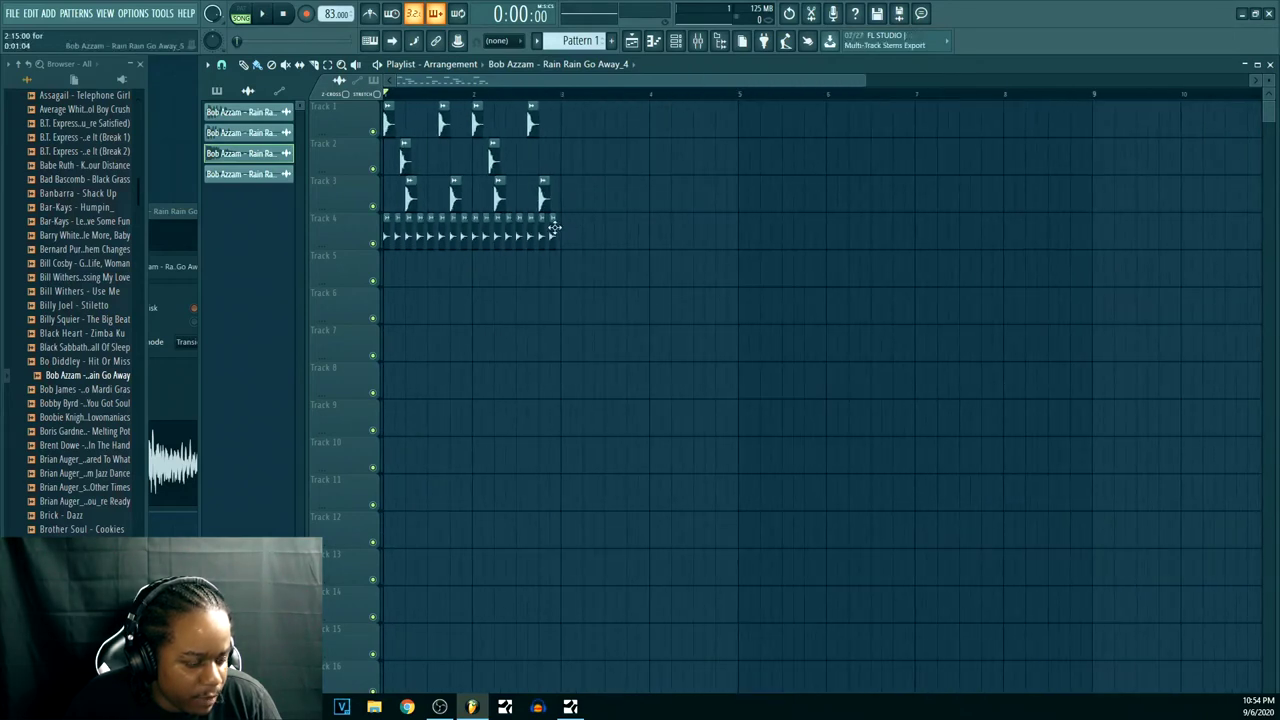
pyautogui.click(554, 228)
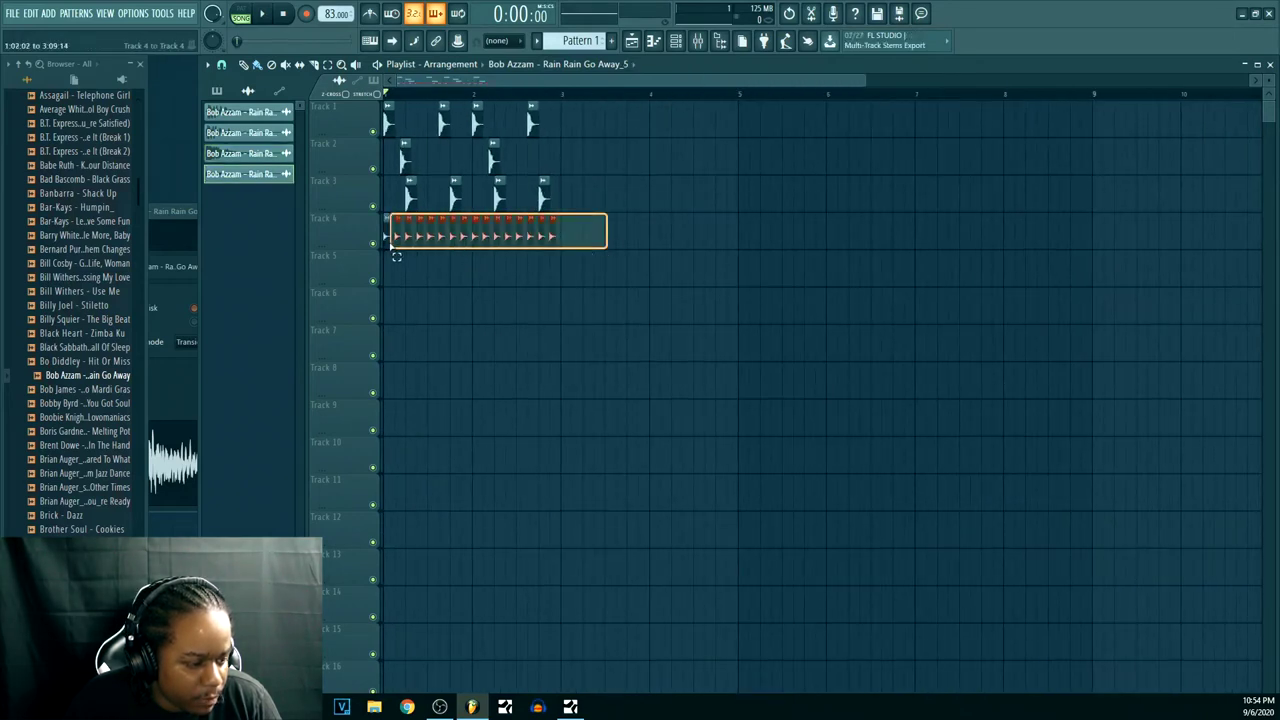
pyautogui.moveTo(382, 241); pyautogui.dragTo(580, 245)
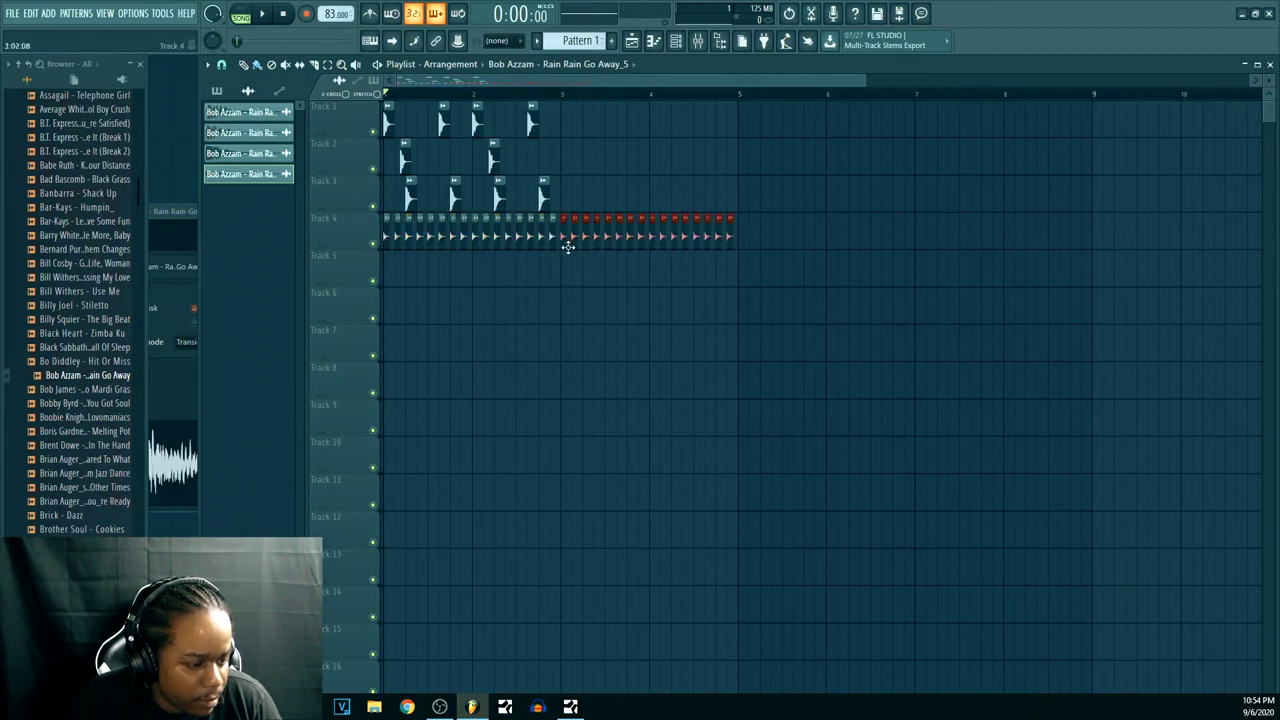
pyautogui.scroll(4, 743, 100)
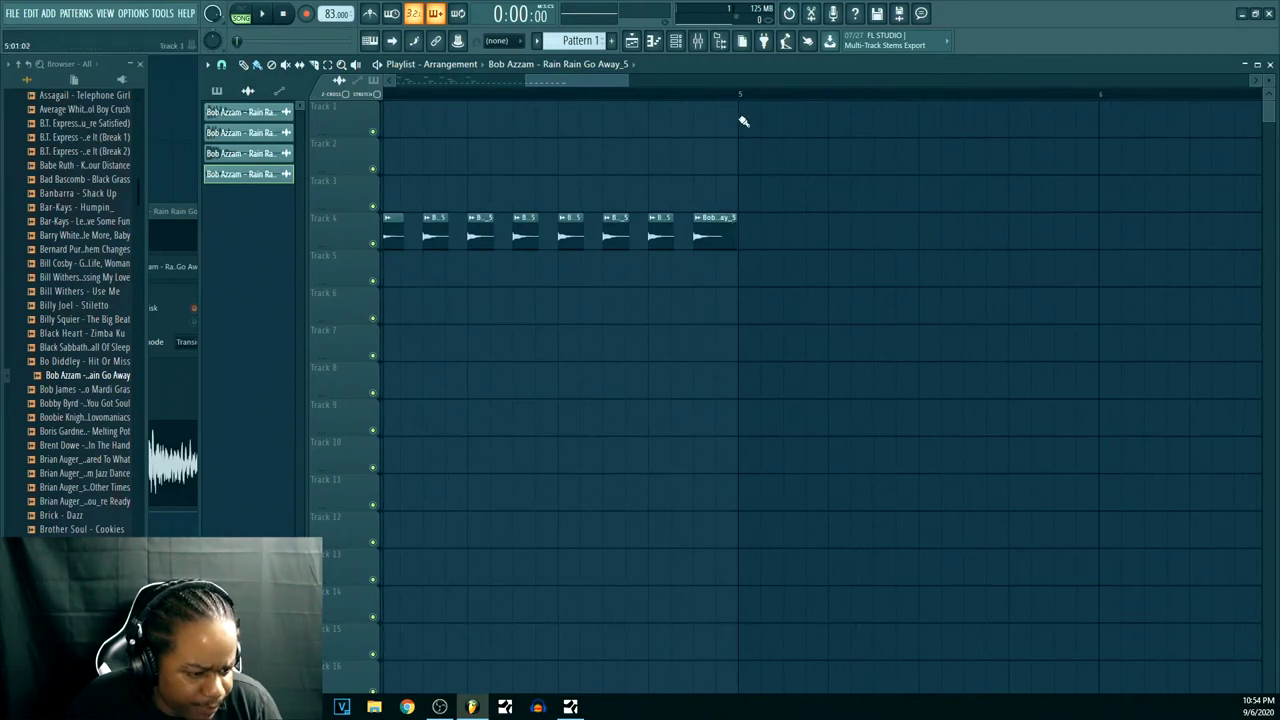
# - Duplicate the two bars of clips on Tracks 1 to 3 to start at bar 3, and play the four-bar beat
pyautogui.scroll(-4, 743, 100)
pyautogui.moveTo(564, 212); pyautogui.dragTo(348, 110)
pyautogui.hotkey('ctrl', 'b')
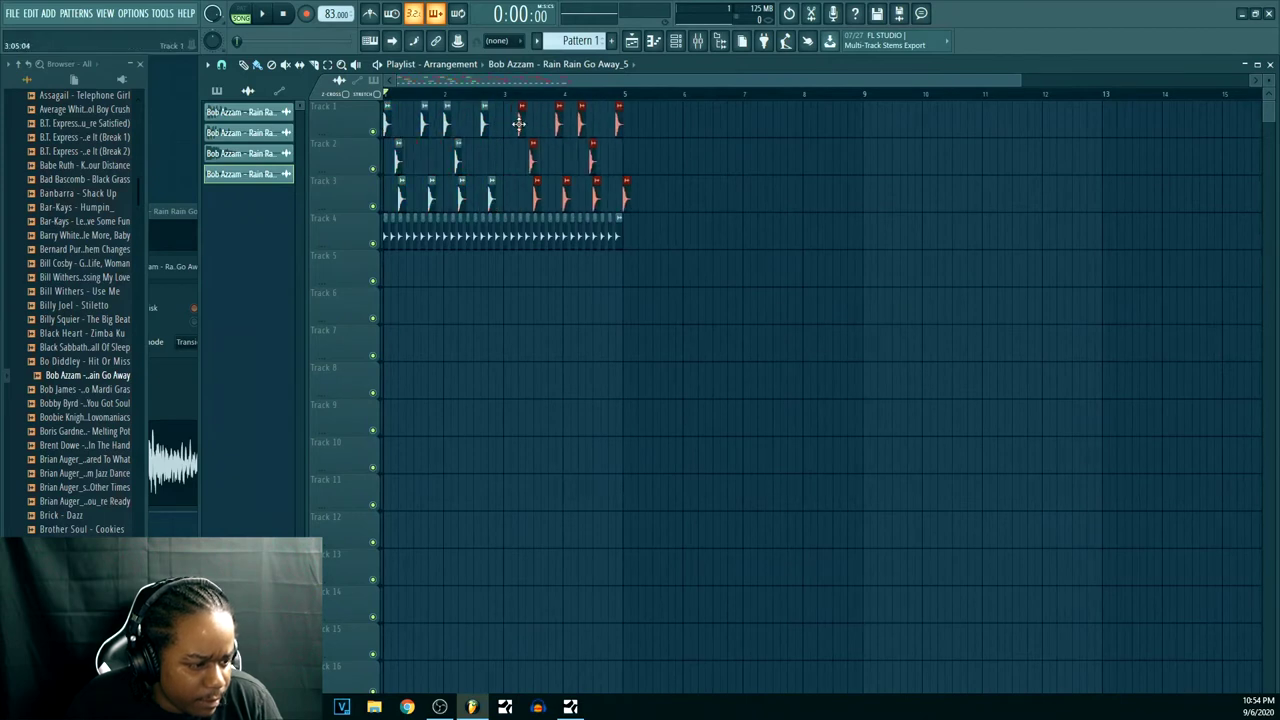
pyautogui.press('space')
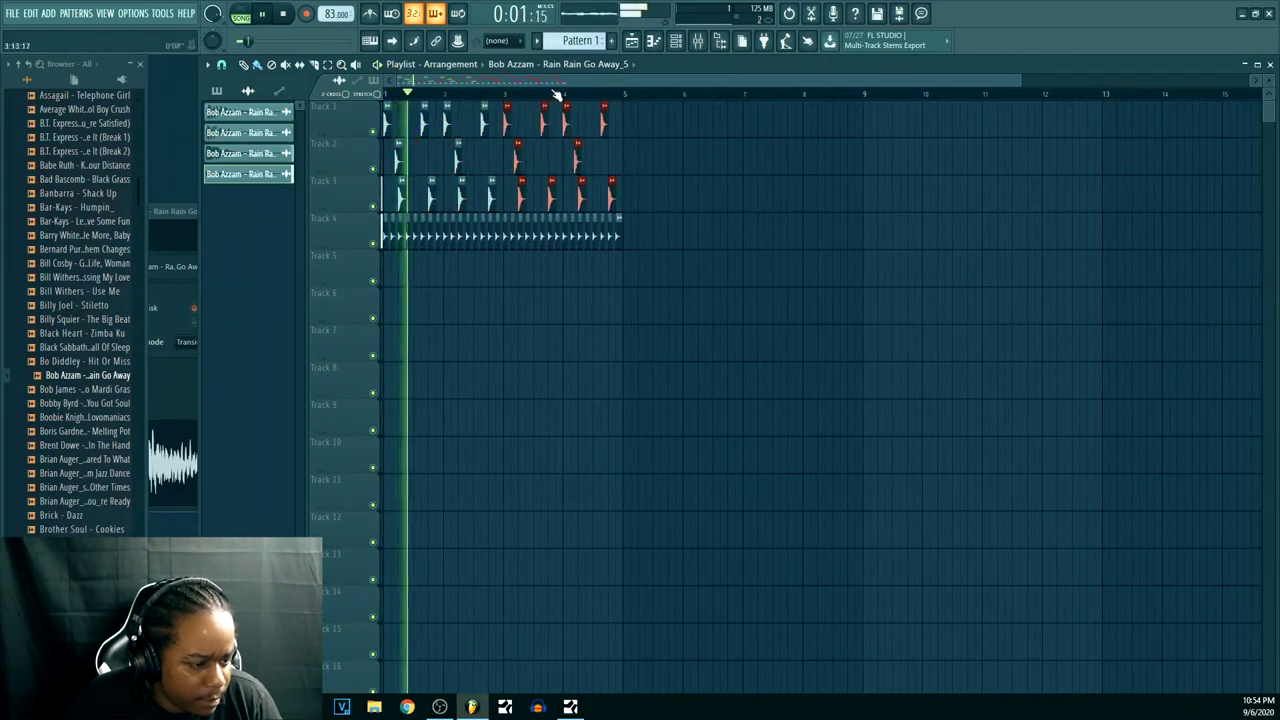
pyautogui.click(682, 43)
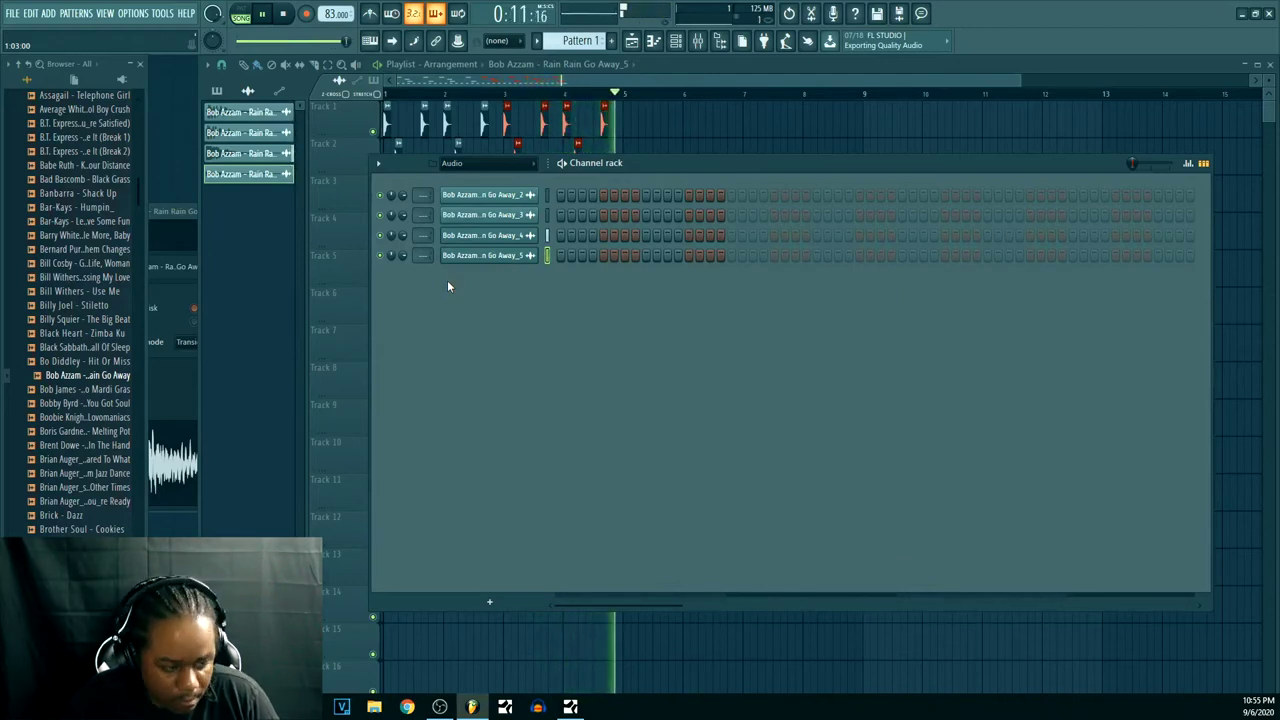
pyautogui.press('space')
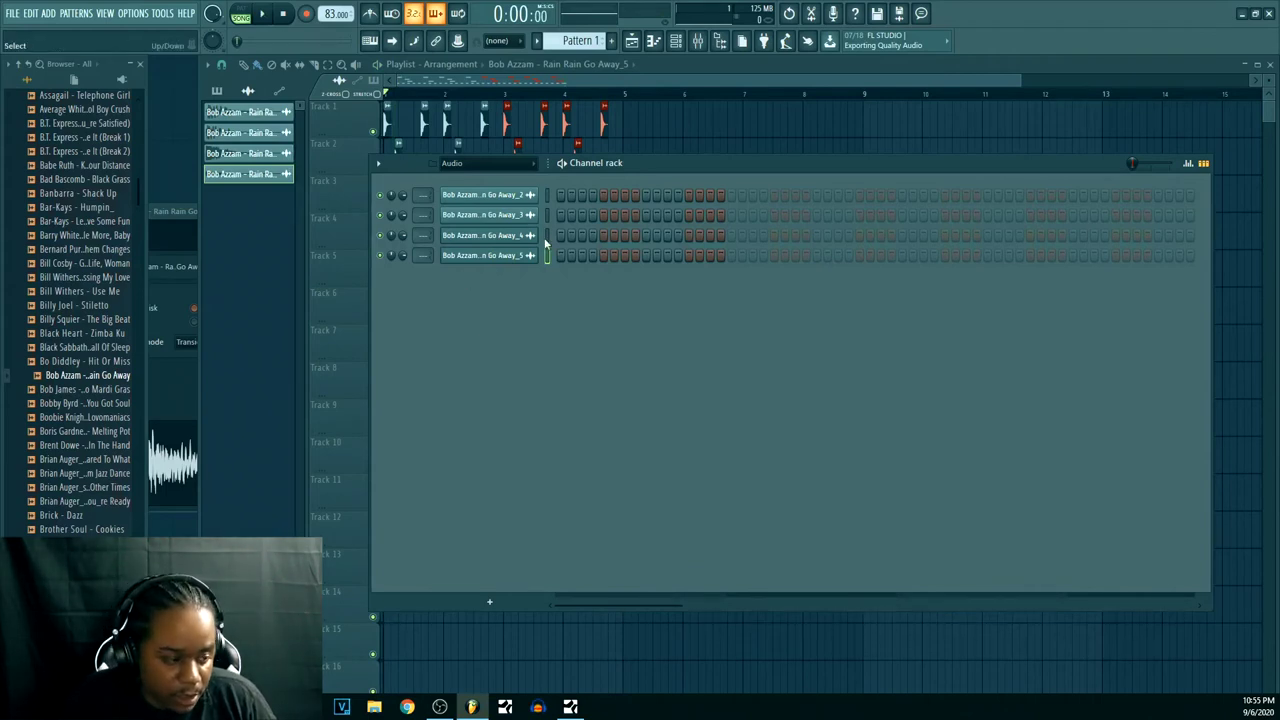
# - Collapse the Breaks and All The Breaks folders in the browser and expand the Loops n stuff folder
pyautogui.scroll(6, 100, 200)
pyautogui.click(48, 124)
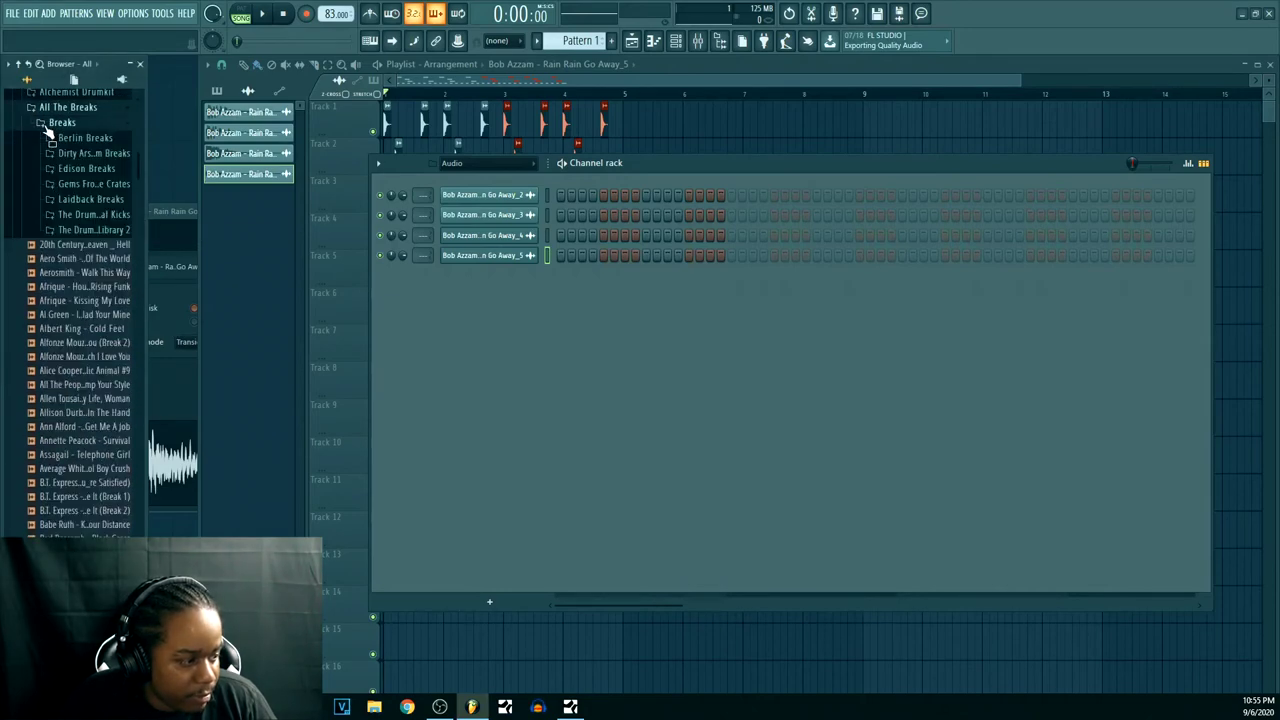
pyautogui.click(57, 110)
pyautogui.scroll(-3, 60, 274)
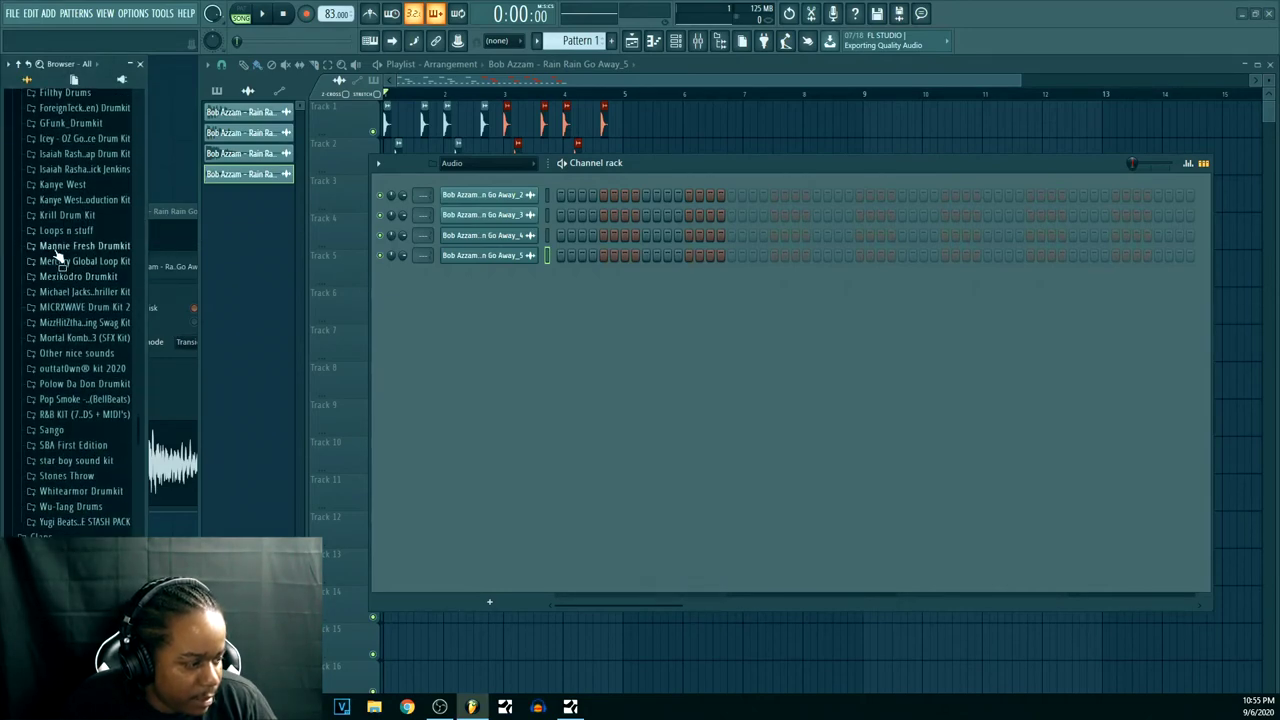
pyautogui.click(60, 231)
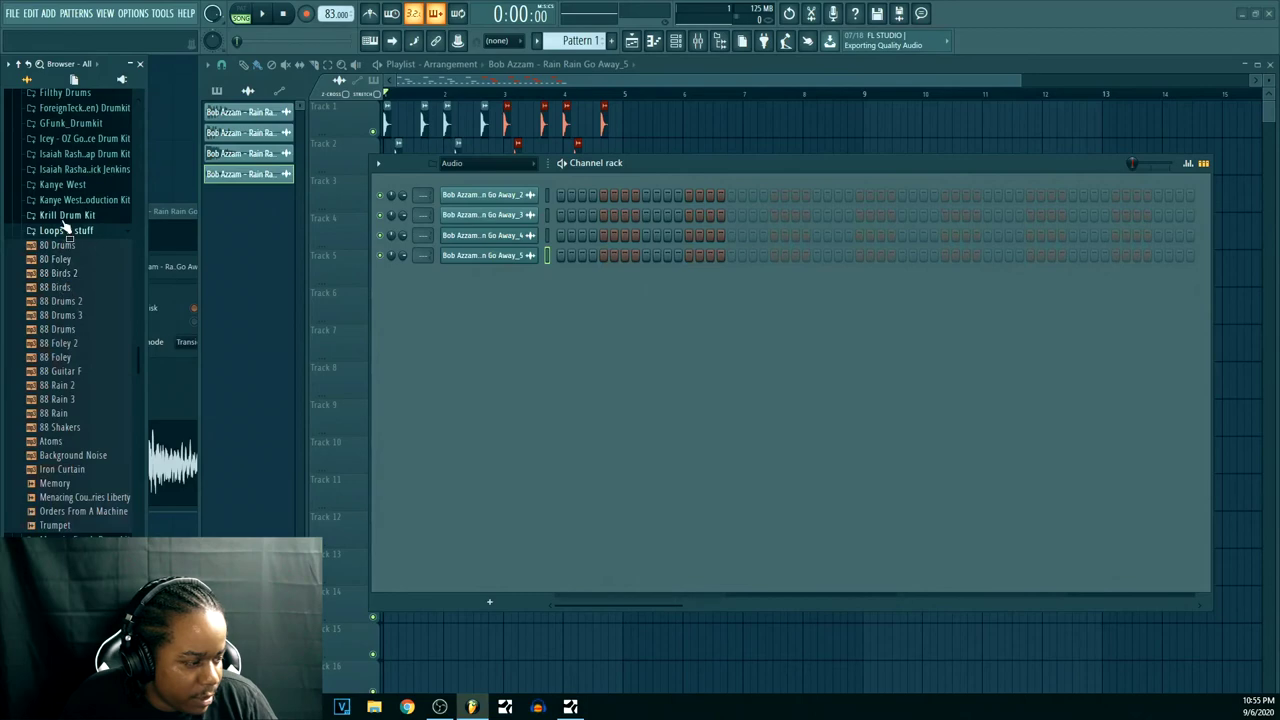
# - Collapse the Loops n stuff folder and open the MP3s folder of the second !llmind sample pack under Loops
pyautogui.click(63, 230)
pyautogui.scroll(-8, 60, 260)
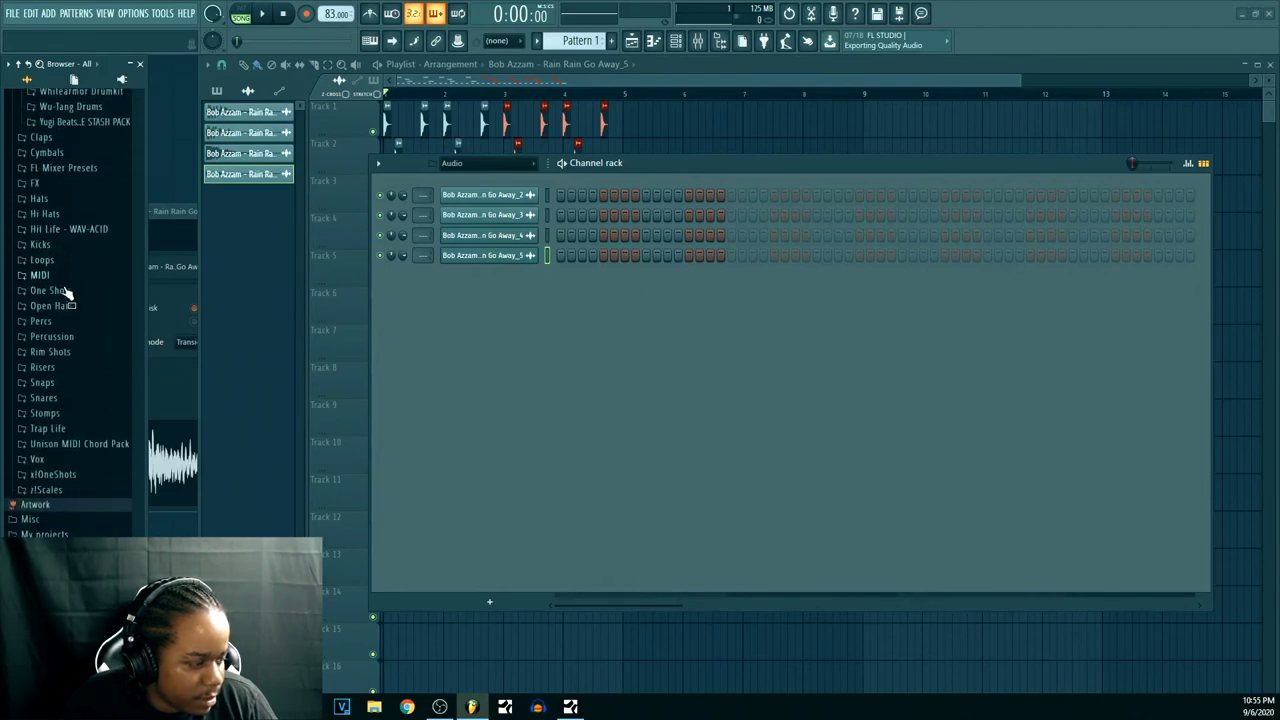
pyautogui.click(42, 259)
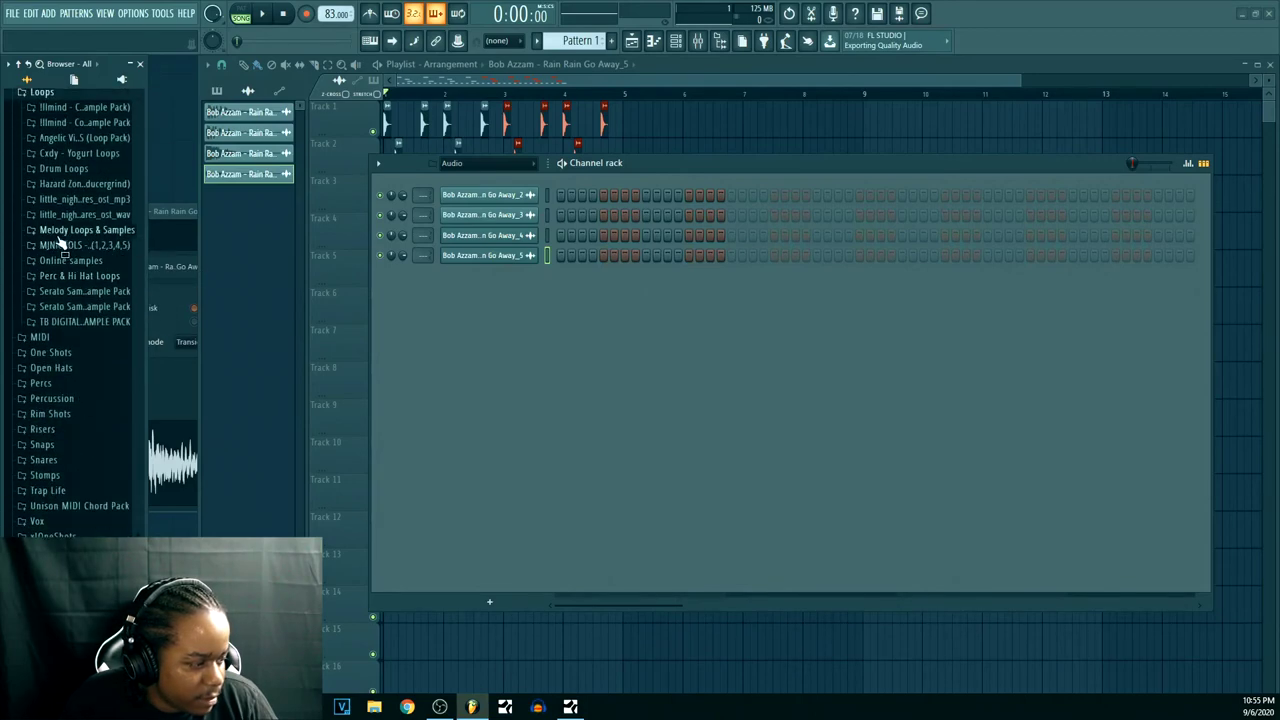
pyautogui.click(82, 122)
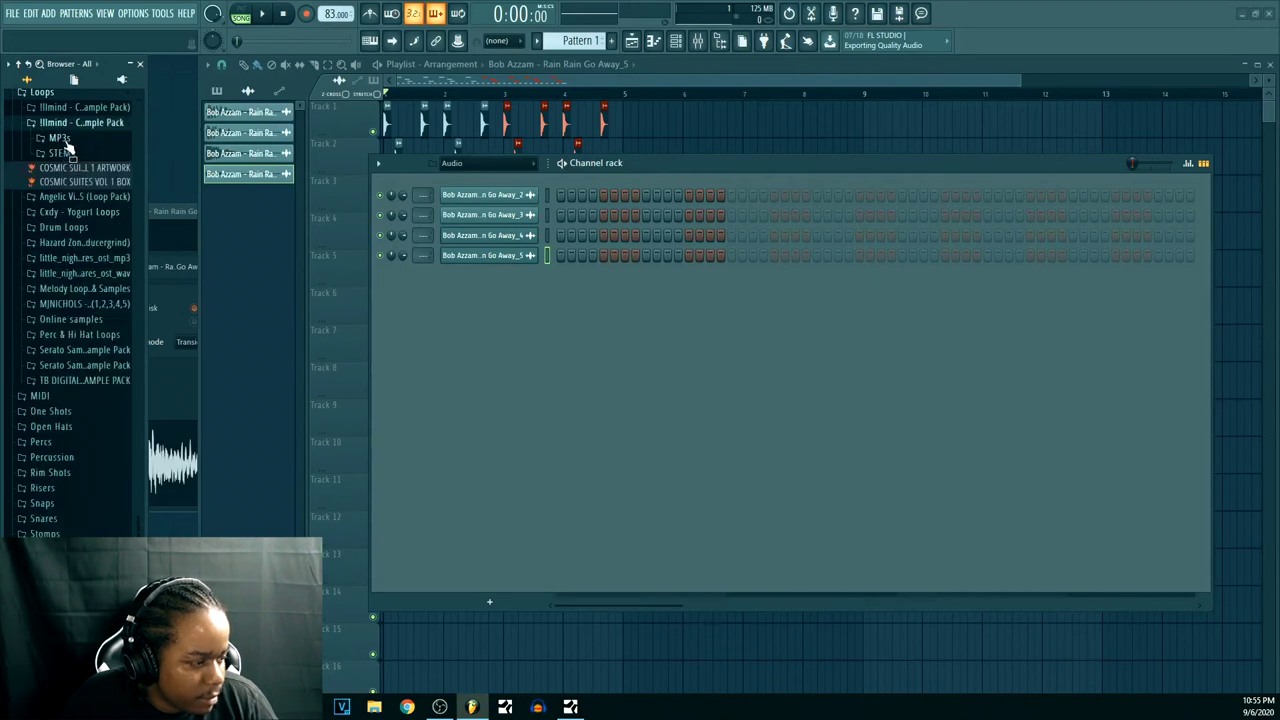
pyautogui.click(62, 138)
# - Preview several MP3 samples from the pack, including Marshall, Olivia Star, Planet, Remind Me, Ring Time and Saturn Walk
pyautogui.click(66, 264)
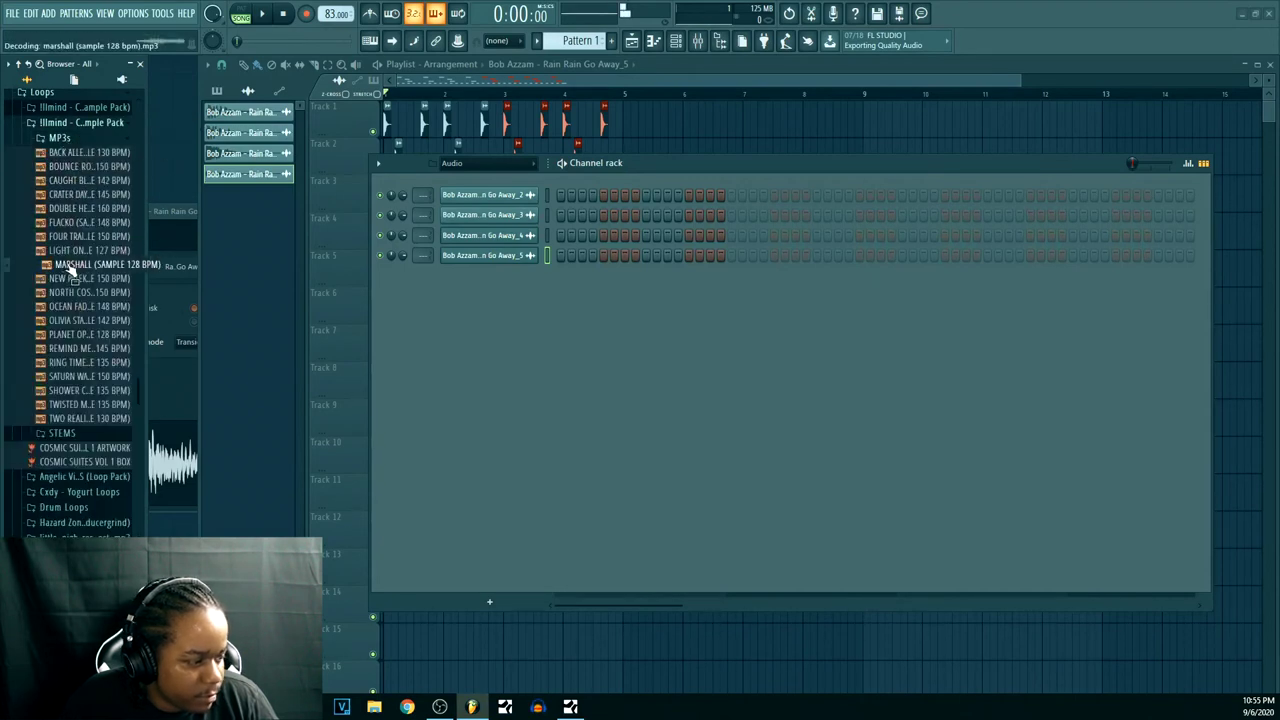
pyautogui.click(77, 324)
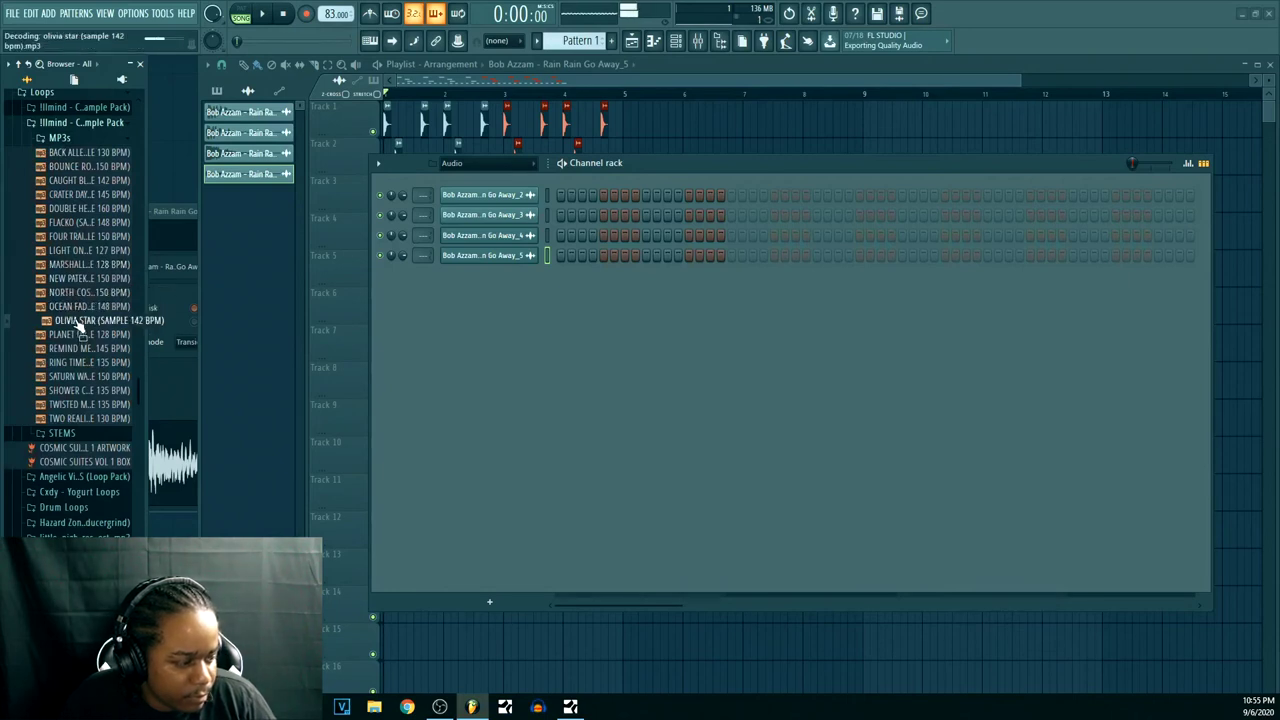
pyautogui.click(78, 336)
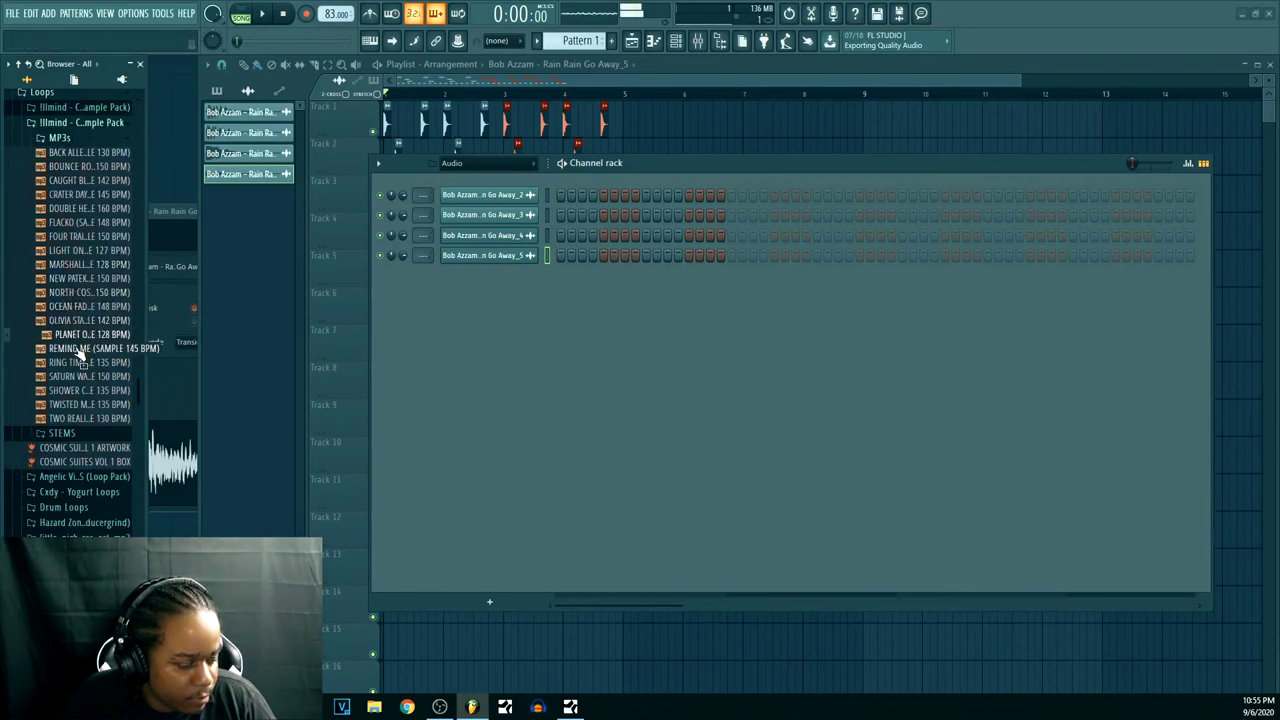
pyautogui.click(77, 349)
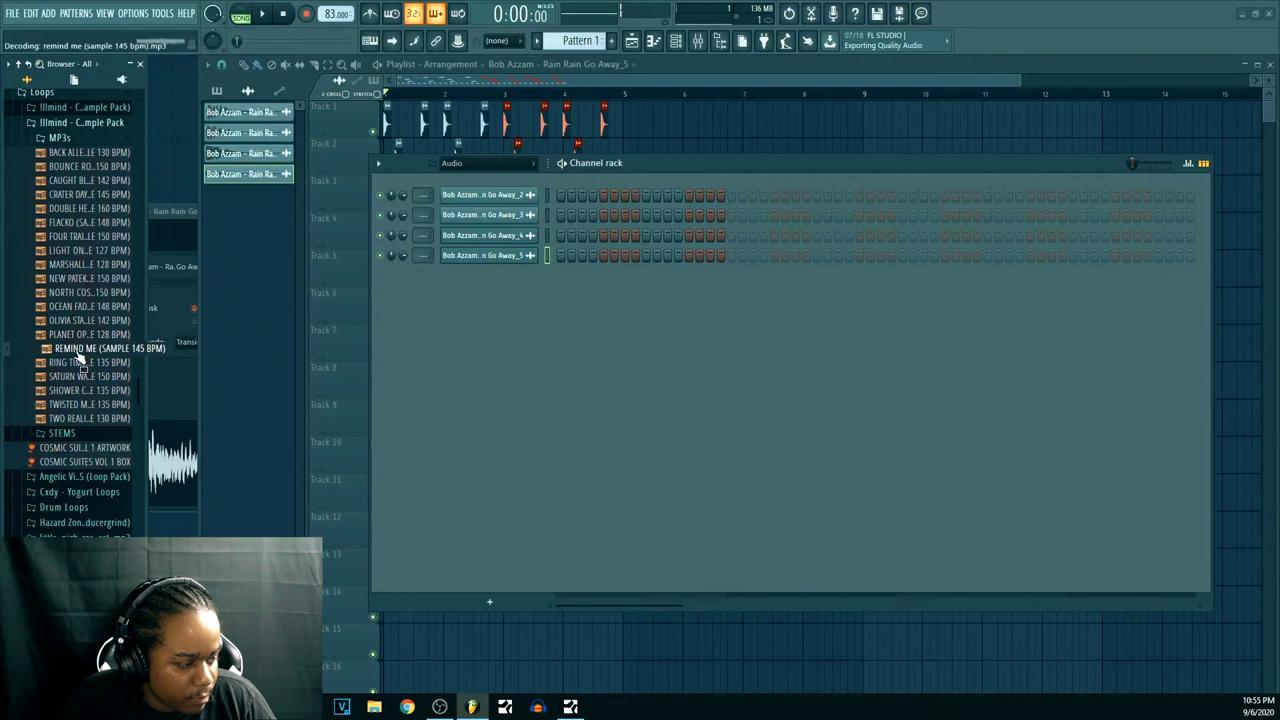
pyautogui.click(80, 363)
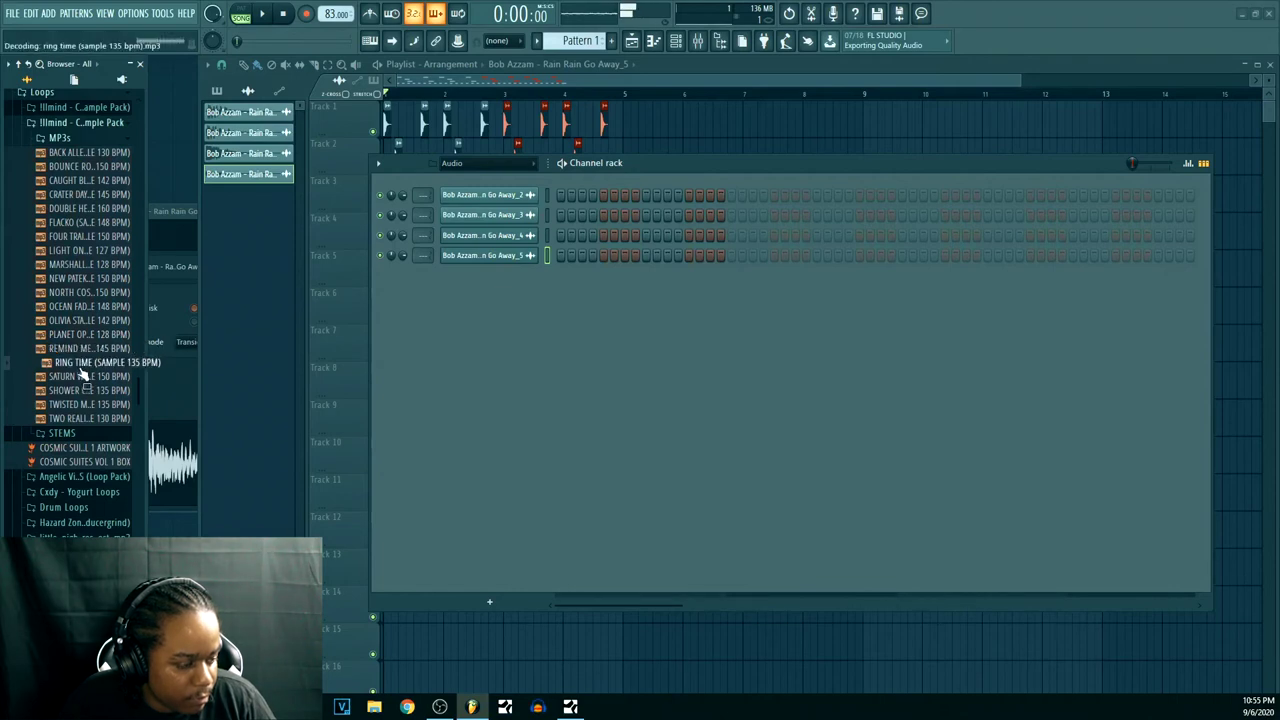
pyautogui.click(80, 376)
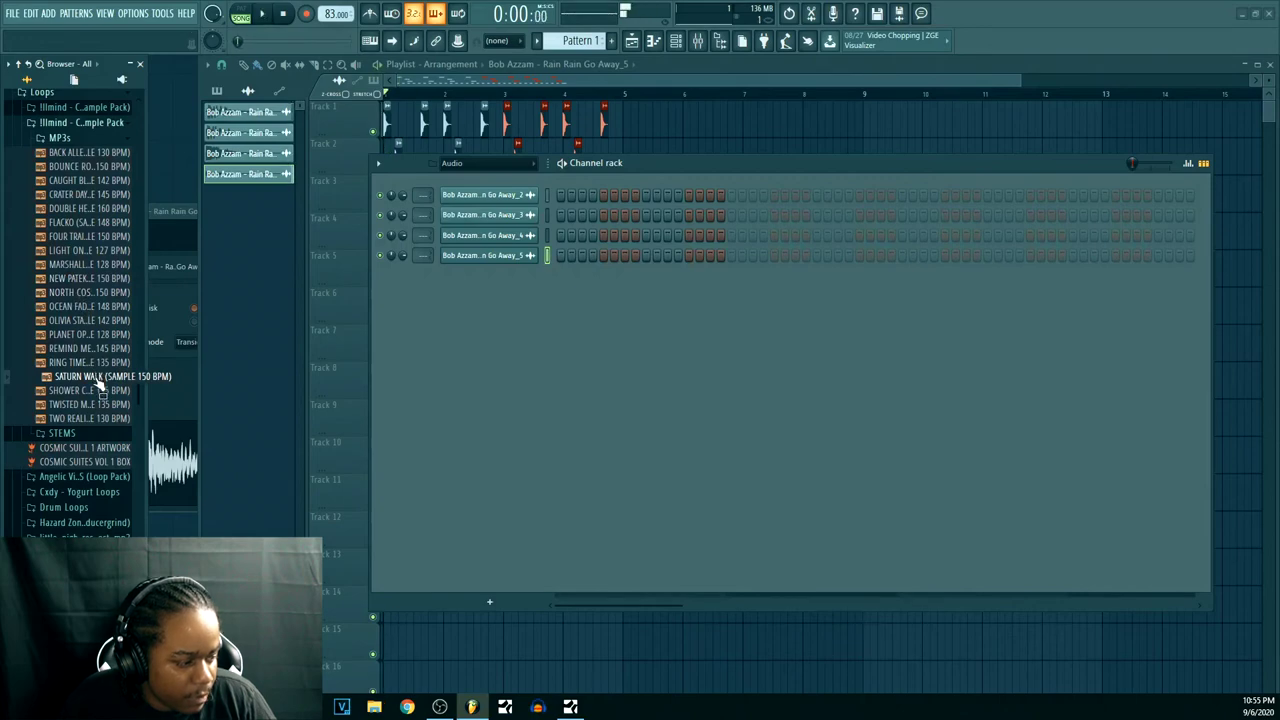
# - Open Edison and replace its audio with the SATURN WALK (SAMPLE 150 BPM) sample
pyautogui.click(810, 13)
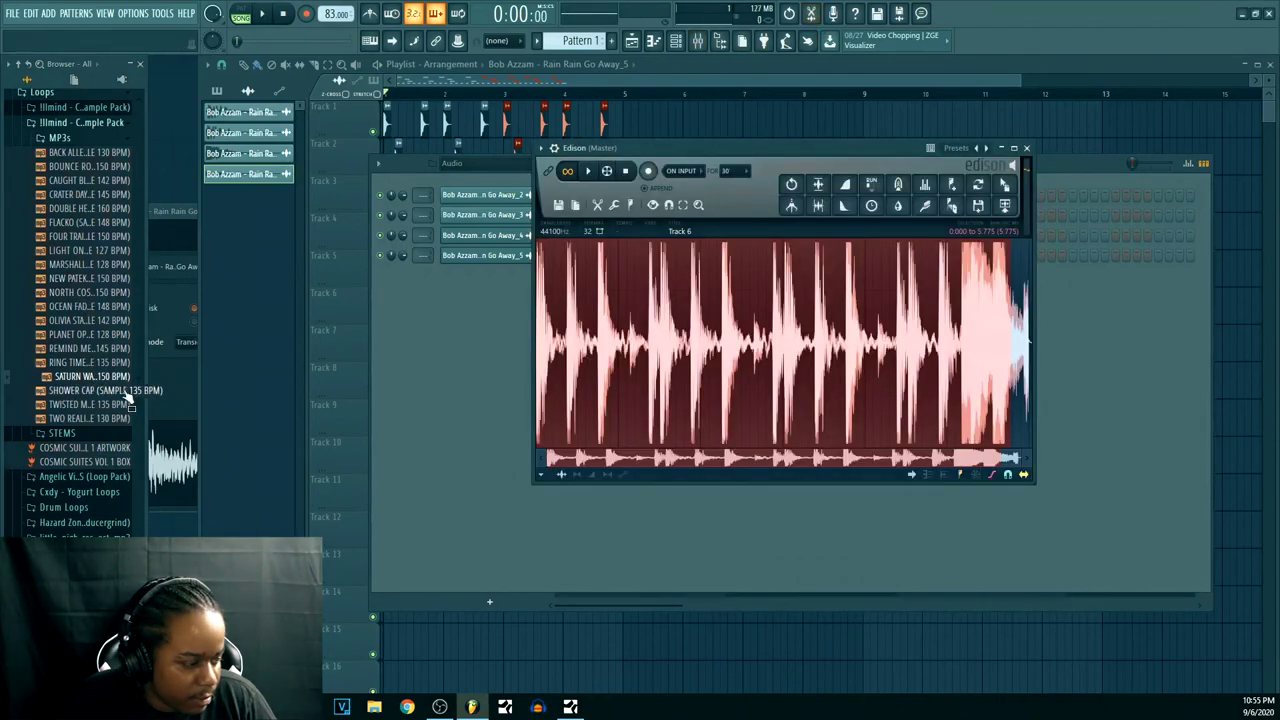
pyautogui.moveTo(118, 383); pyautogui.dragTo(452, 358)
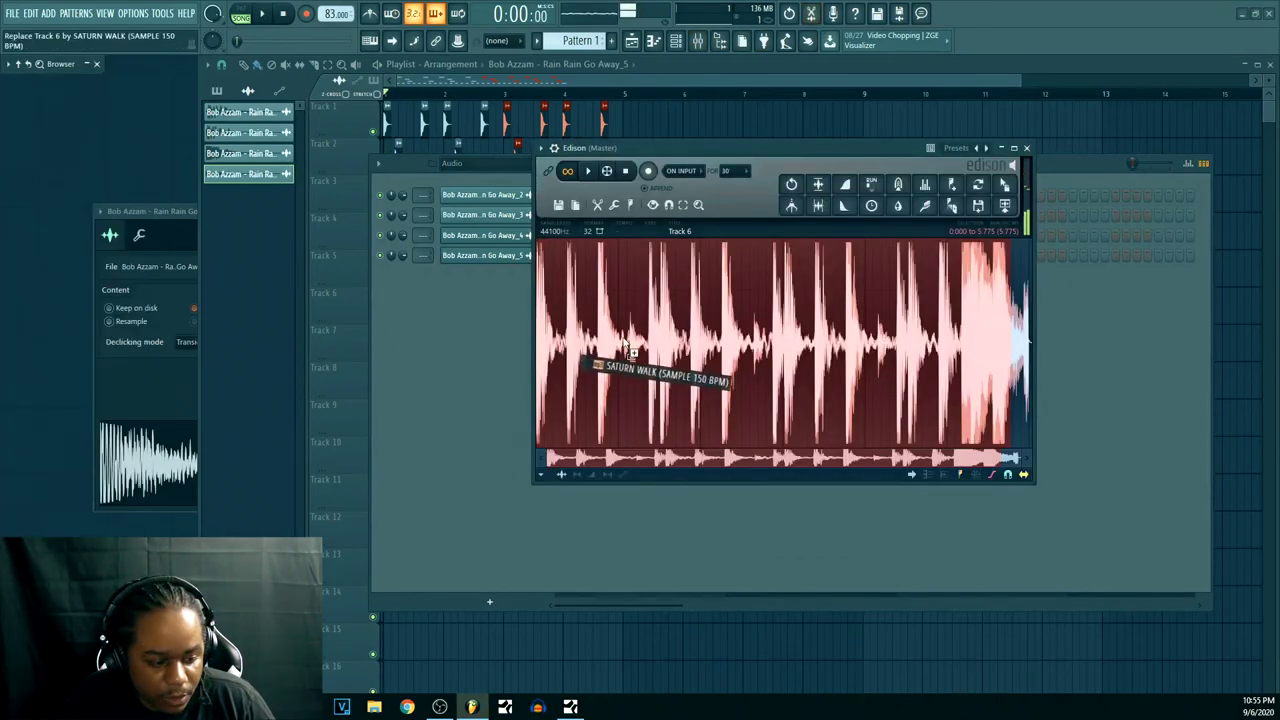
pyautogui.moveTo(630, 350); pyautogui.dragTo(628, 355)
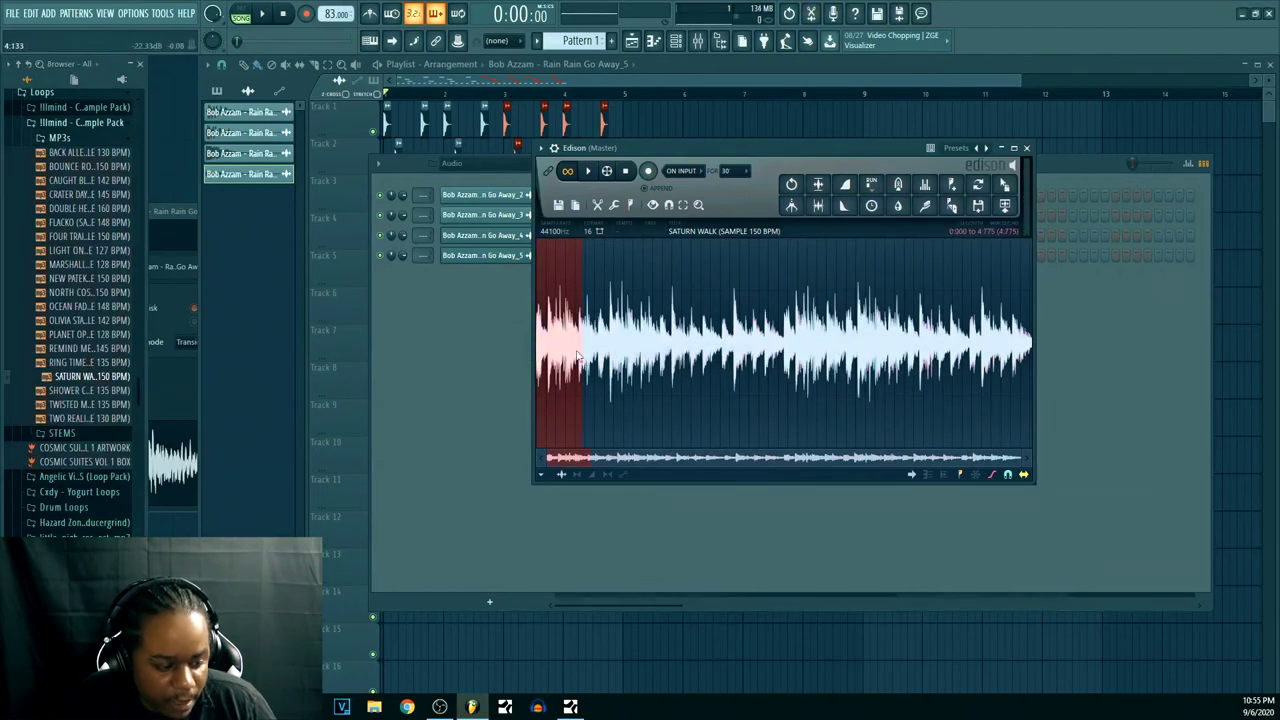
# - Loop the opening of the Saturn Walk sample in Edison, refining the selection to end at about 6.436 s
pyautogui.click(587, 172)
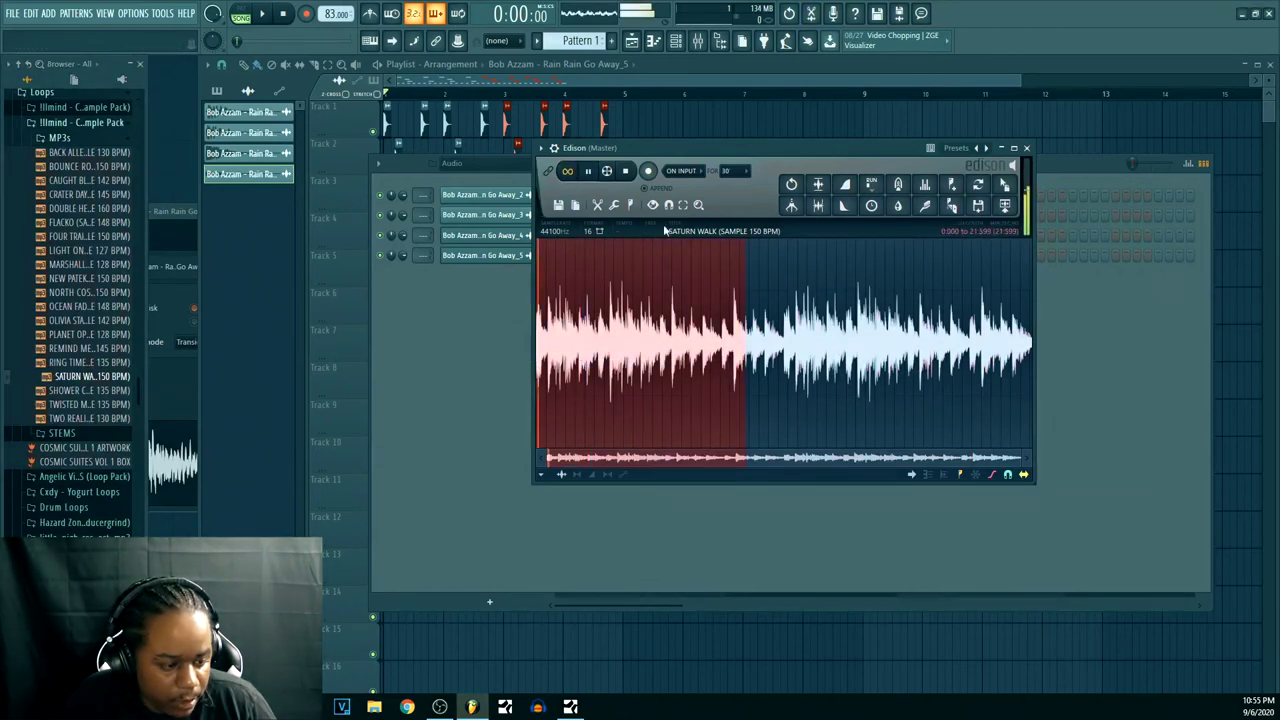
pyautogui.moveTo(739, 300); pyautogui.dragTo(597, 360)
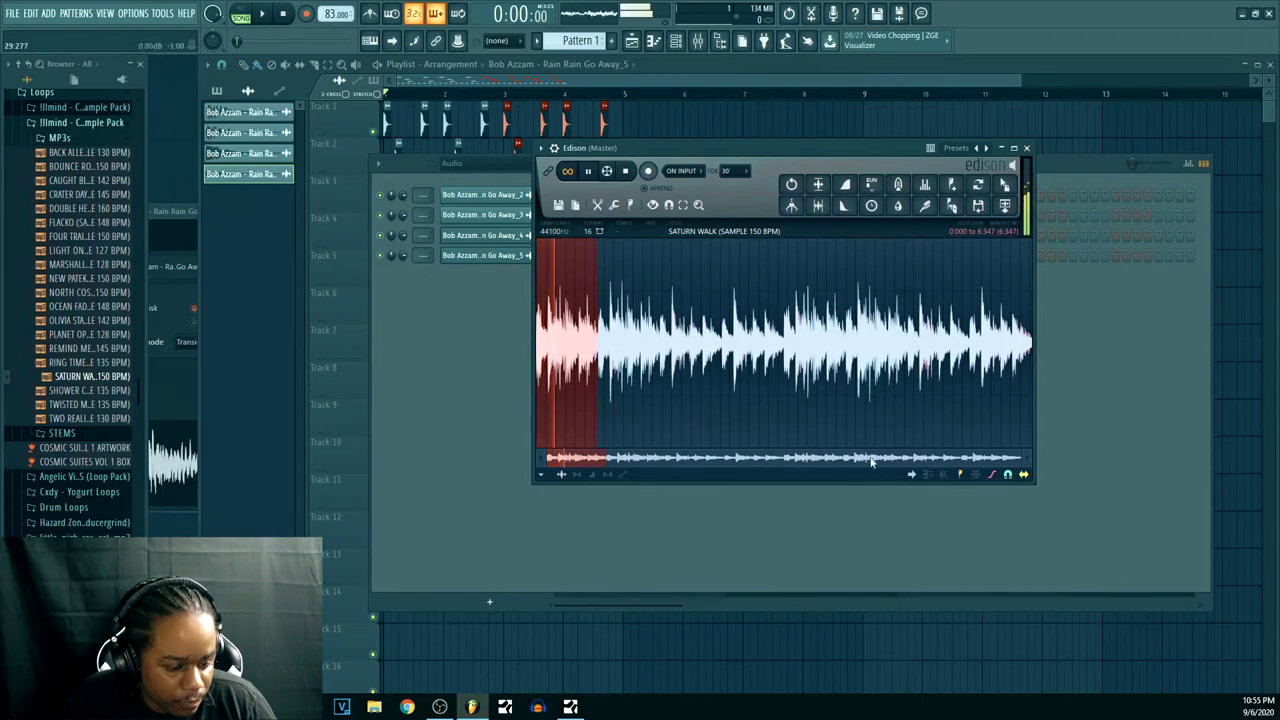
pyautogui.scroll(3, 580, 369)
pyautogui.scroll(2, 770, 376)
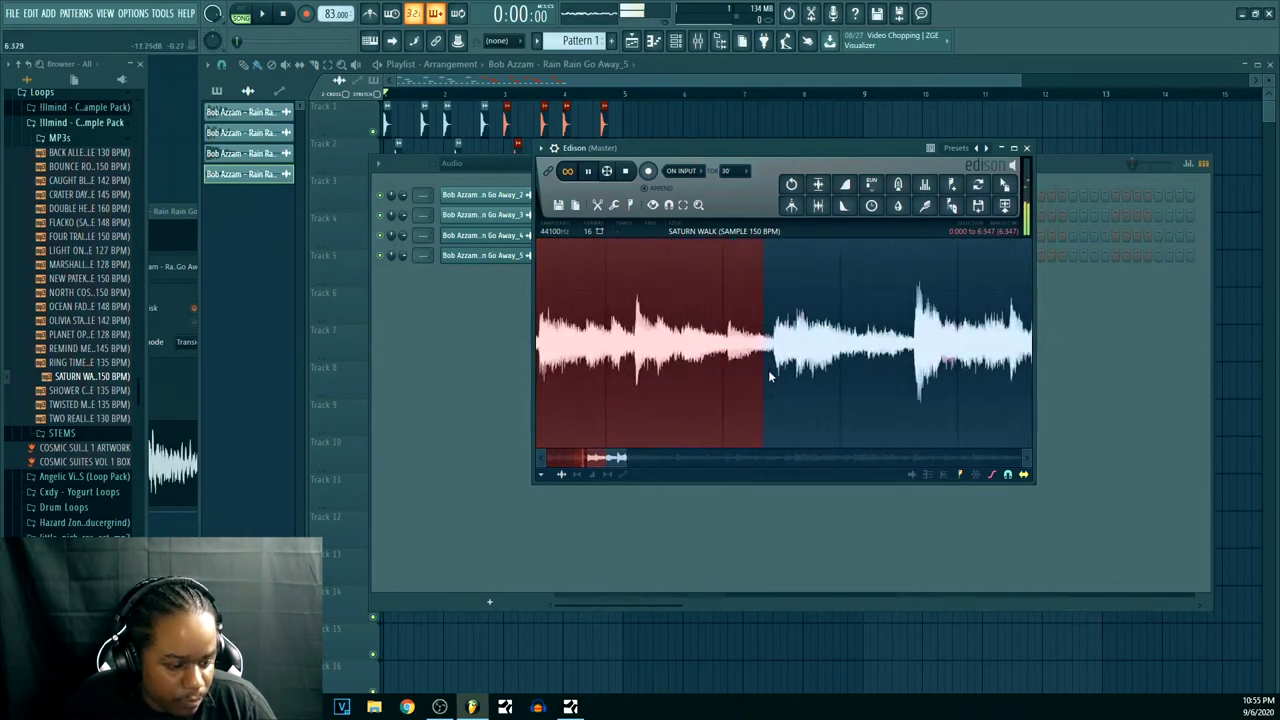
pyautogui.moveTo(778, 366); pyautogui.dragTo(774, 366)
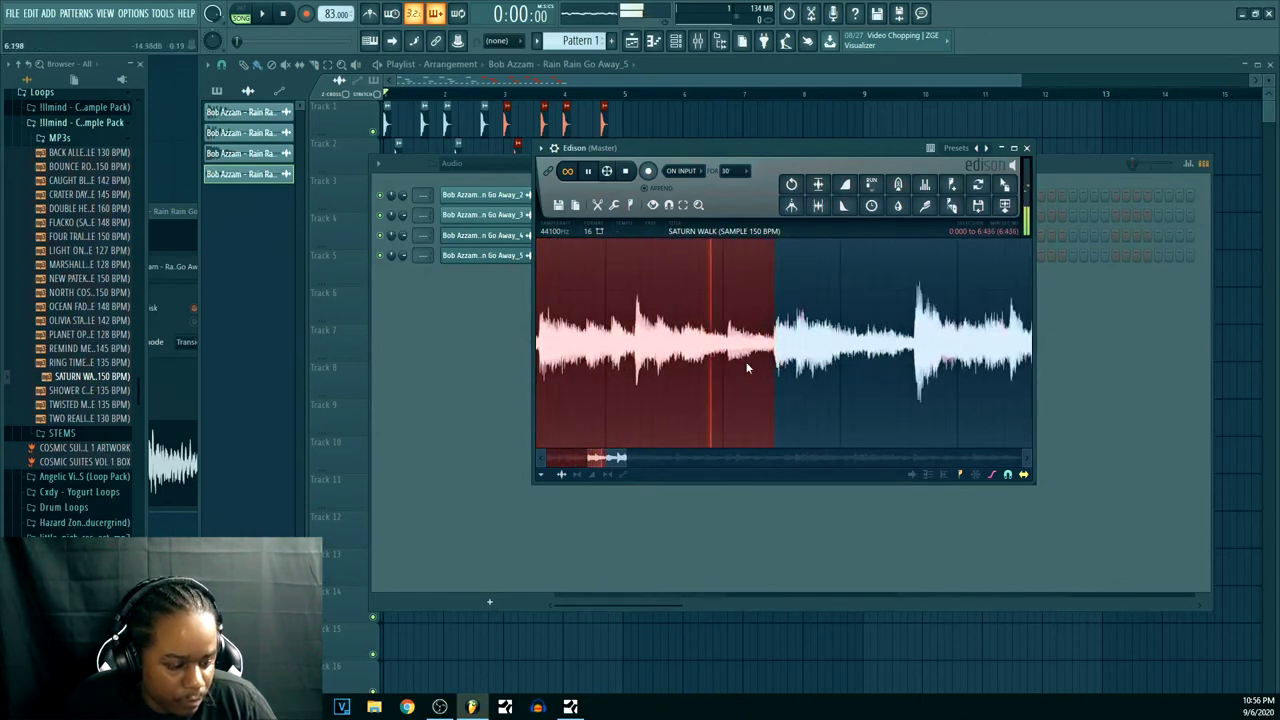
pyautogui.scroll(-4, 746, 368)
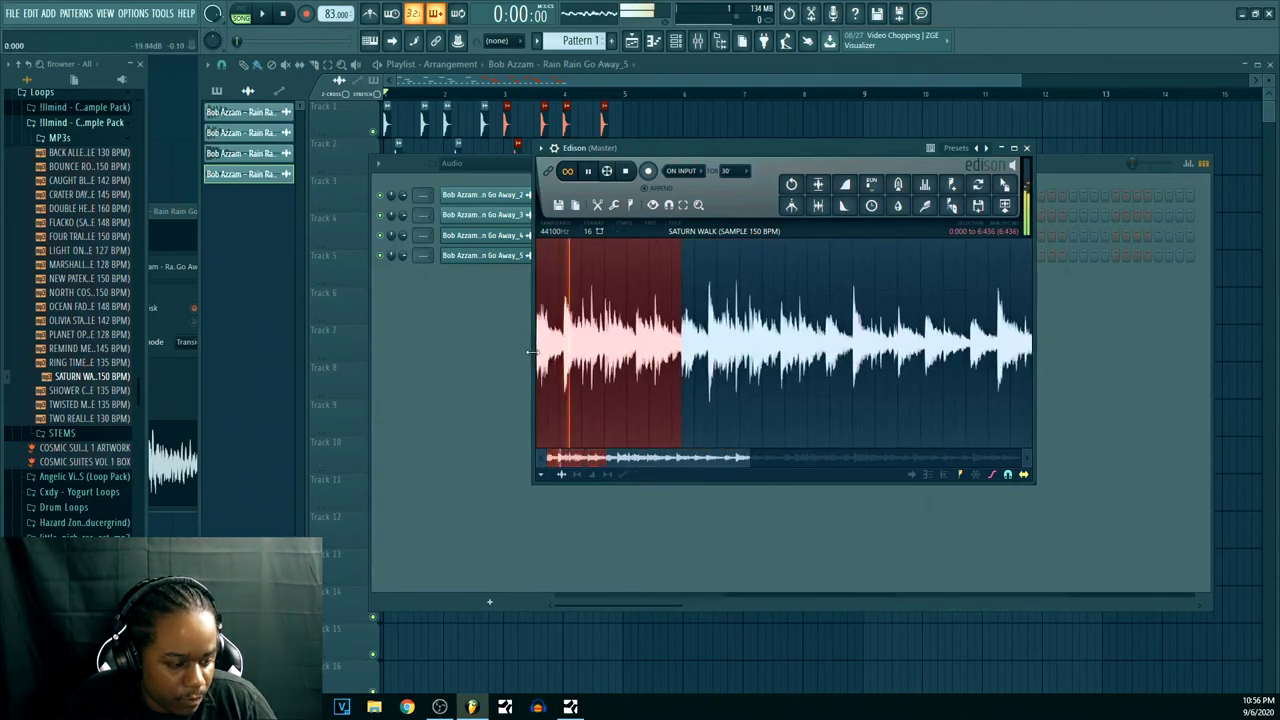
# - Stop playback, trim the side noise from the Saturn Walk sample and restart playback
pyautogui.press('space')
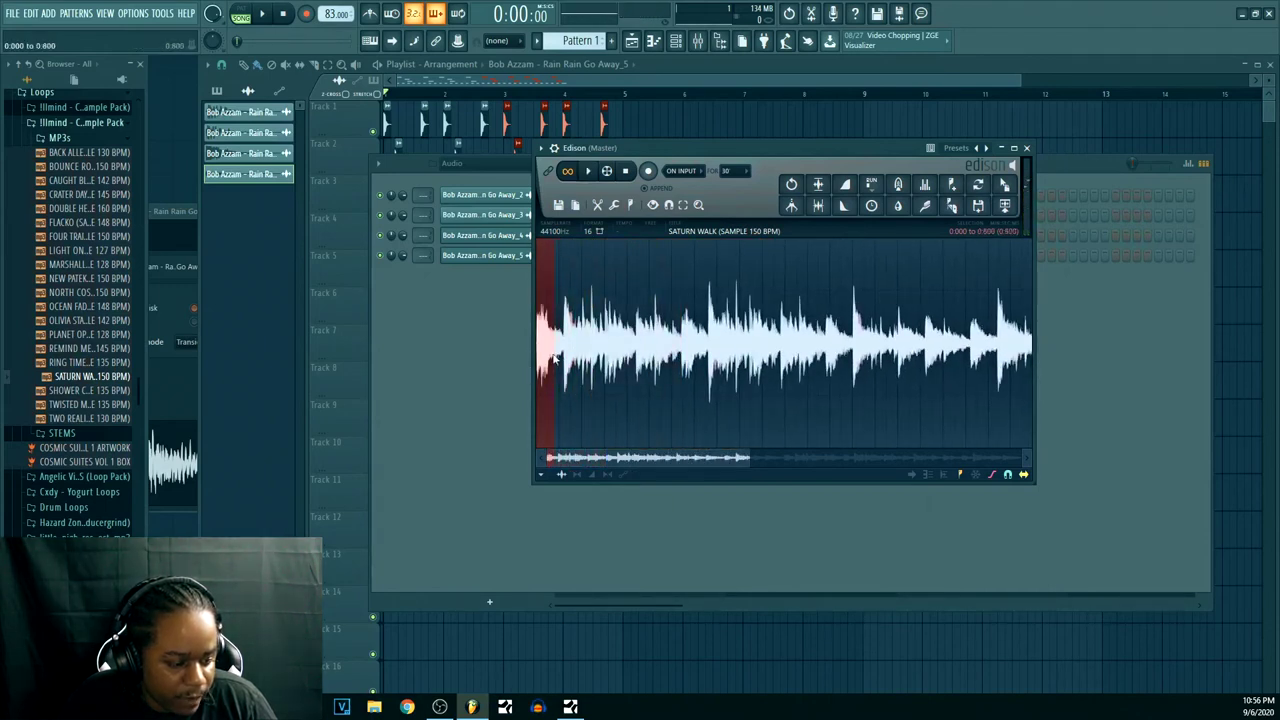
pyautogui.click(817, 210)
pyautogui.press('space')
# - Try a longer loop from the sample's start, with the selection ending at about 7.606 s, and listen to it
pyautogui.moveTo(557, 352); pyautogui.dragTo(703, 350)
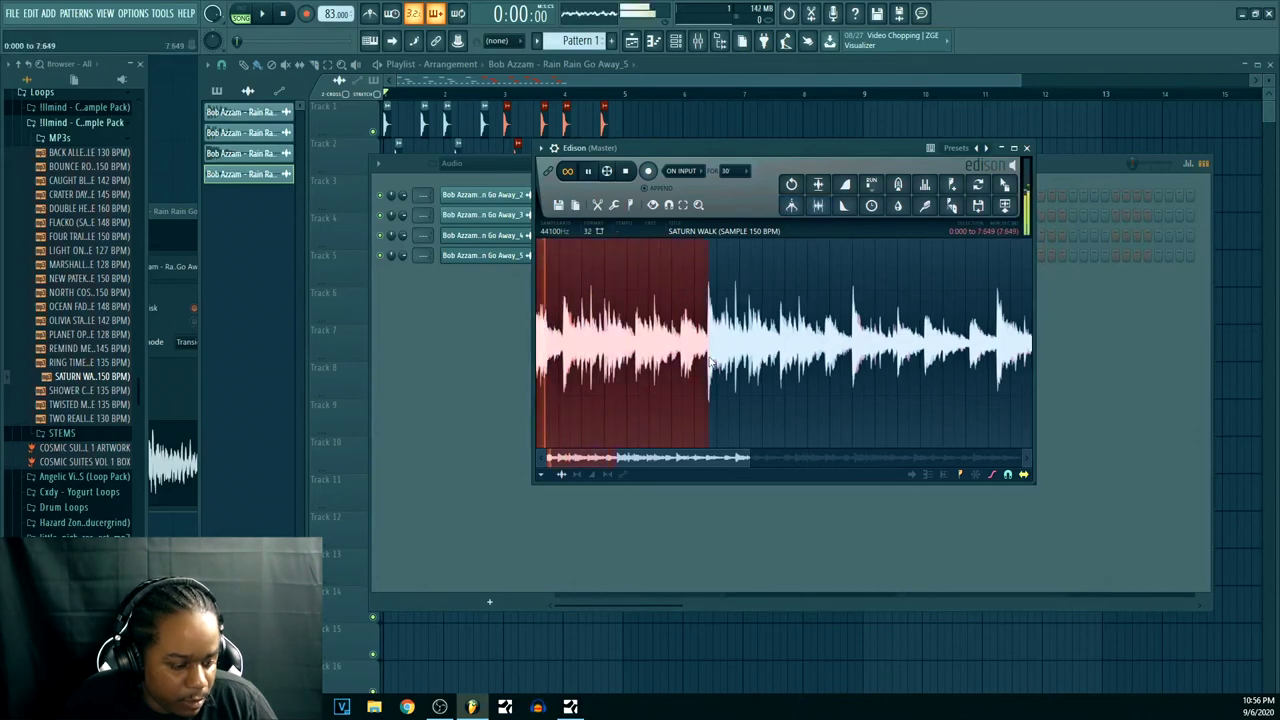
pyautogui.scroll(3, 705, 346)
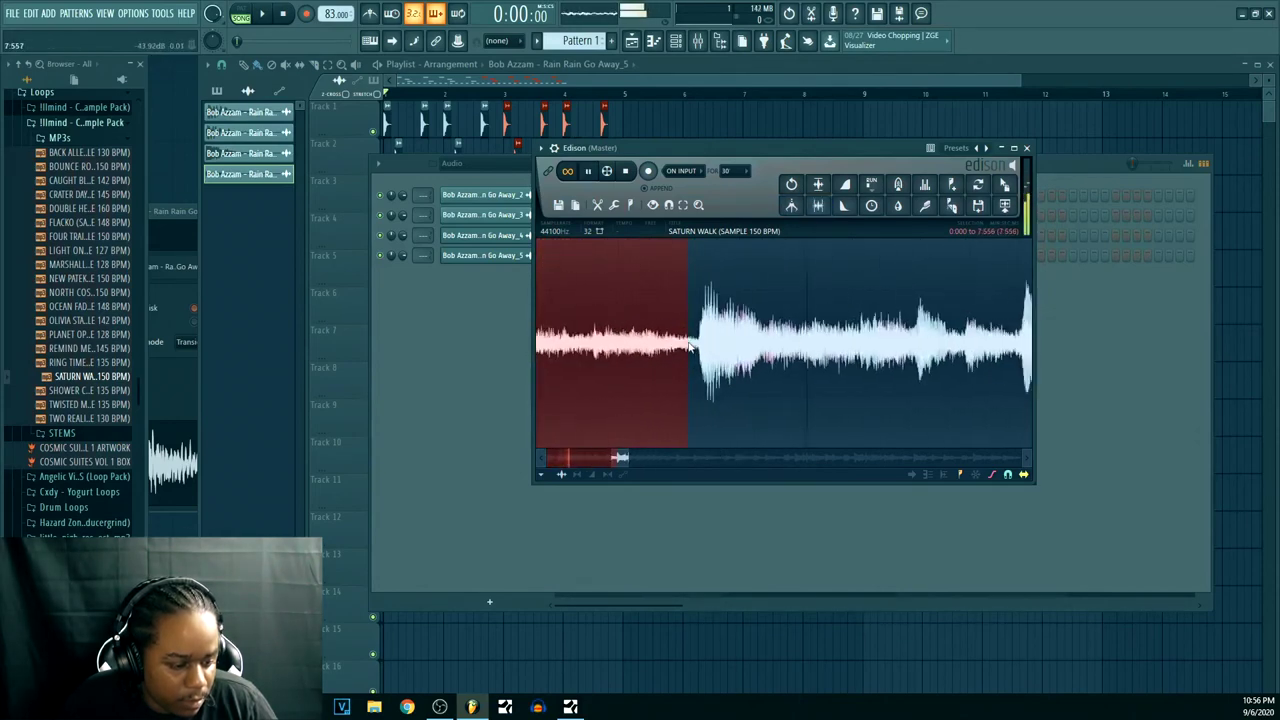
pyautogui.moveTo(687, 346); pyautogui.dragTo(700, 346)
pyautogui.scroll(3, 710, 349)
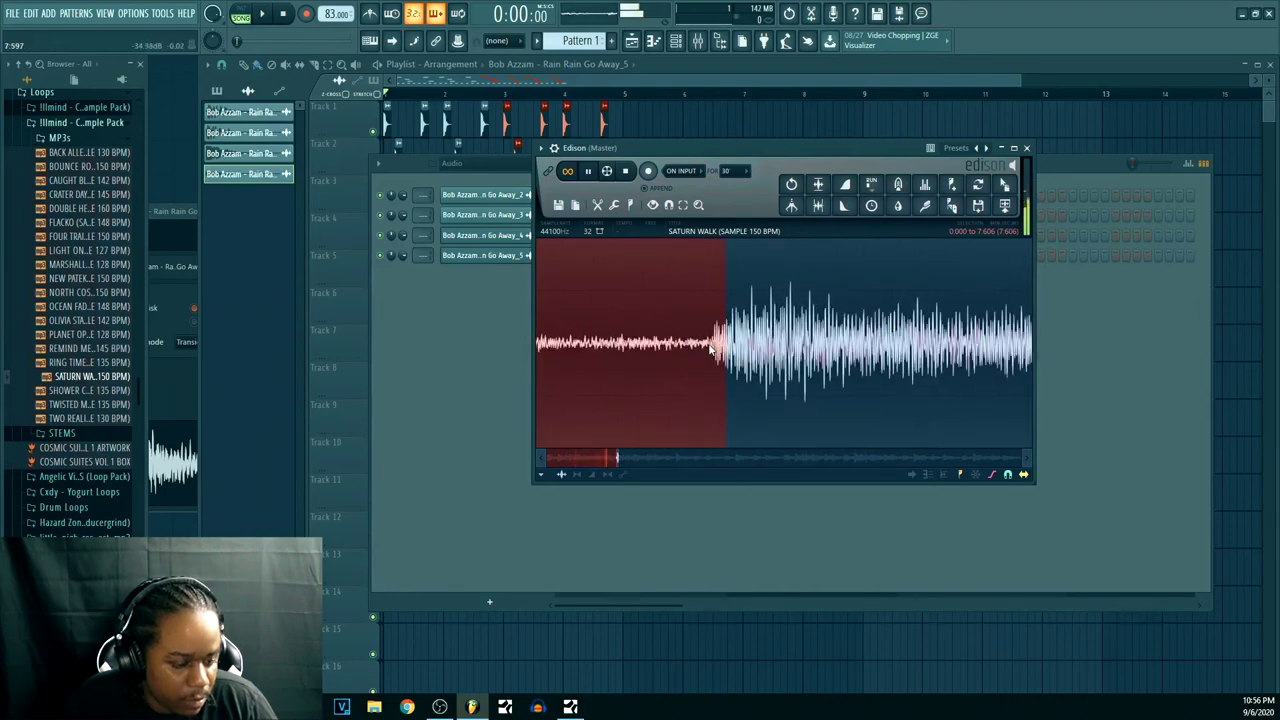
pyautogui.press('space')
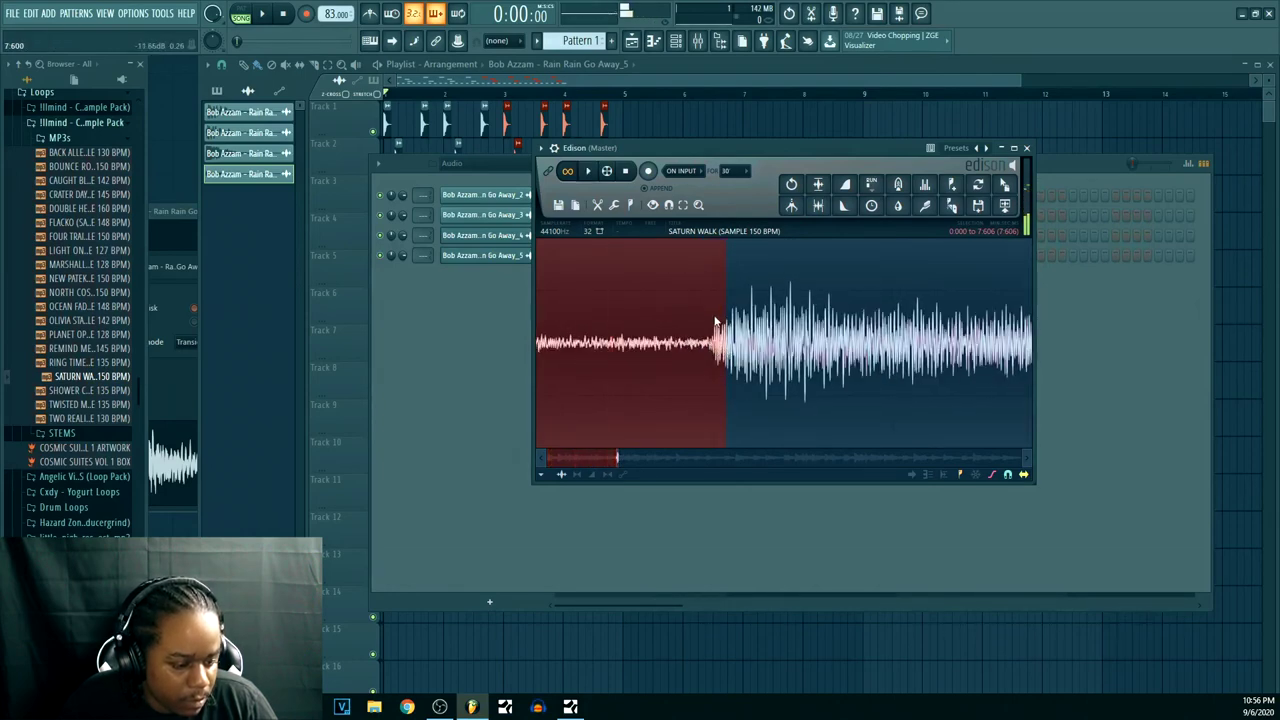
# - Select the first 6.403 s or so of Saturn Walk and place it on Track 5 from bar 1
pyautogui.moveTo(718, 326); pyautogui.dragTo(577, 323)
pyautogui.scroll(-8, 604, 327)
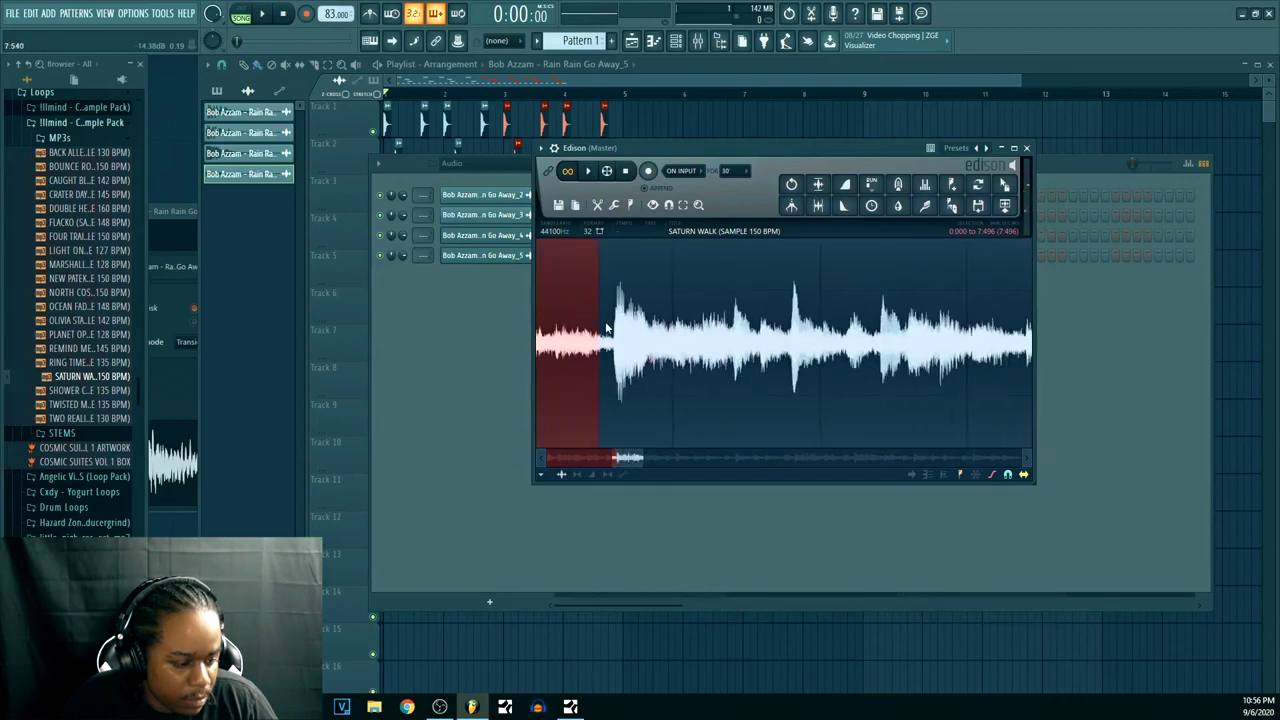
pyautogui.scroll(-2, 605, 328)
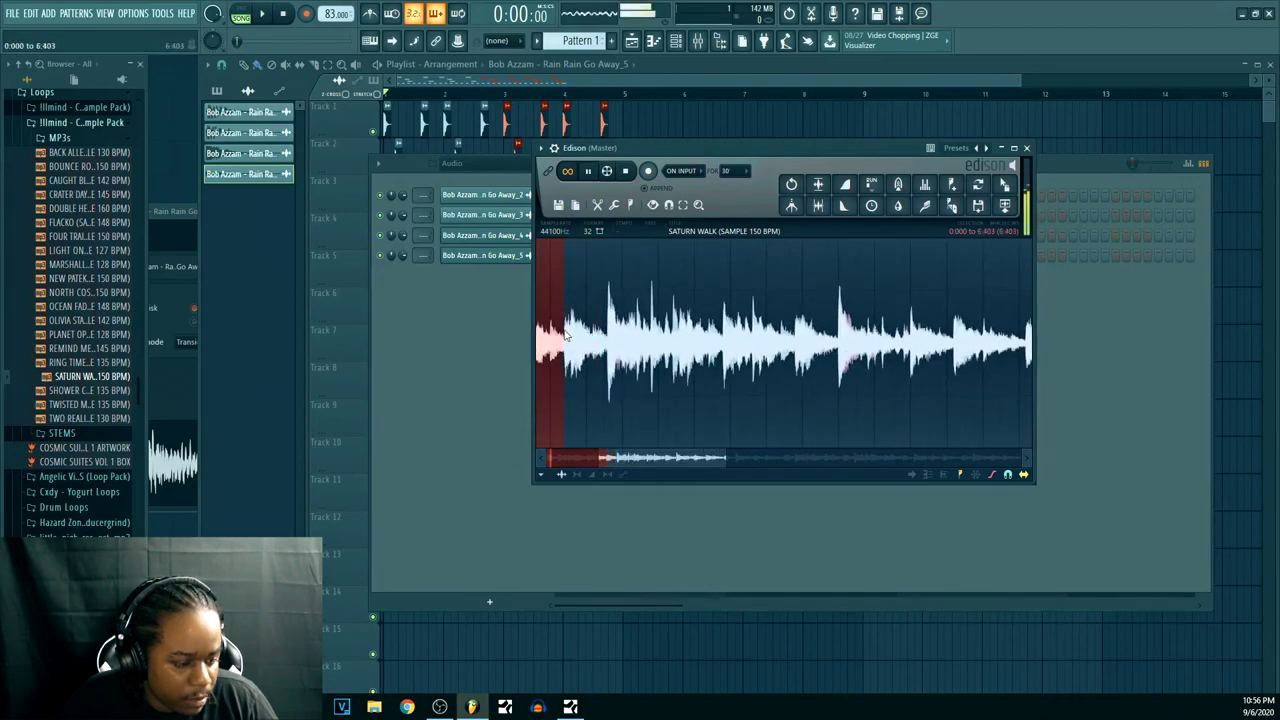
pyautogui.moveTo(624, 450); pyautogui.dragTo(573, 452)
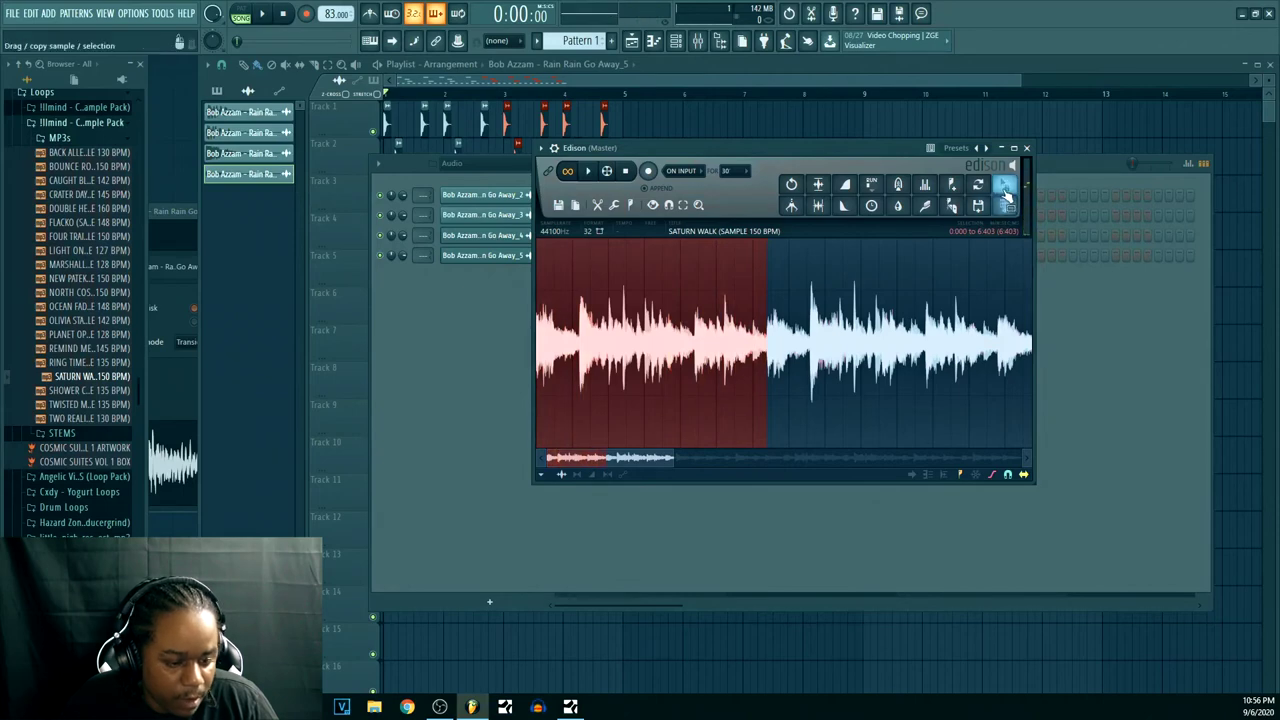
pyautogui.moveTo(1004, 186); pyautogui.dragTo(380, 274)
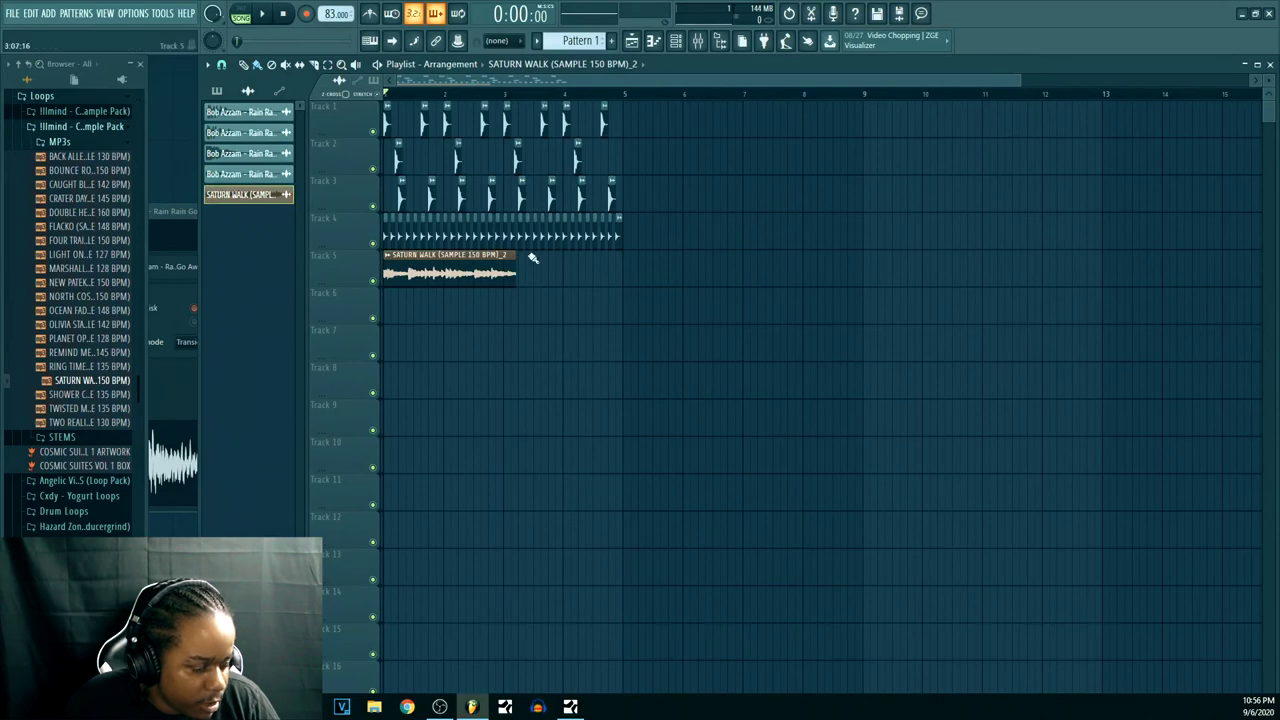
# - Stretch the Saturn Walk clip on Track 5 to end at bar 3 and listen to it soloed
pyautogui.scroll(5, 477, 85)
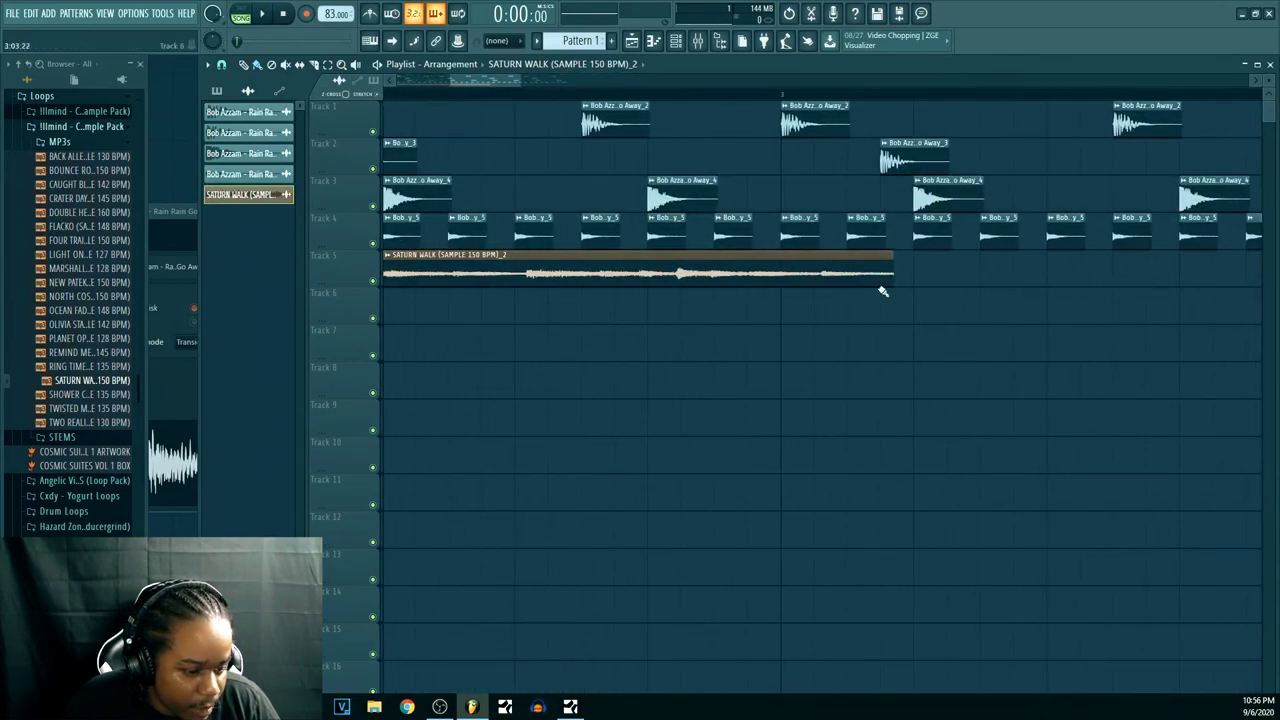
pyautogui.moveTo(892, 264); pyautogui.dragTo(778, 277)
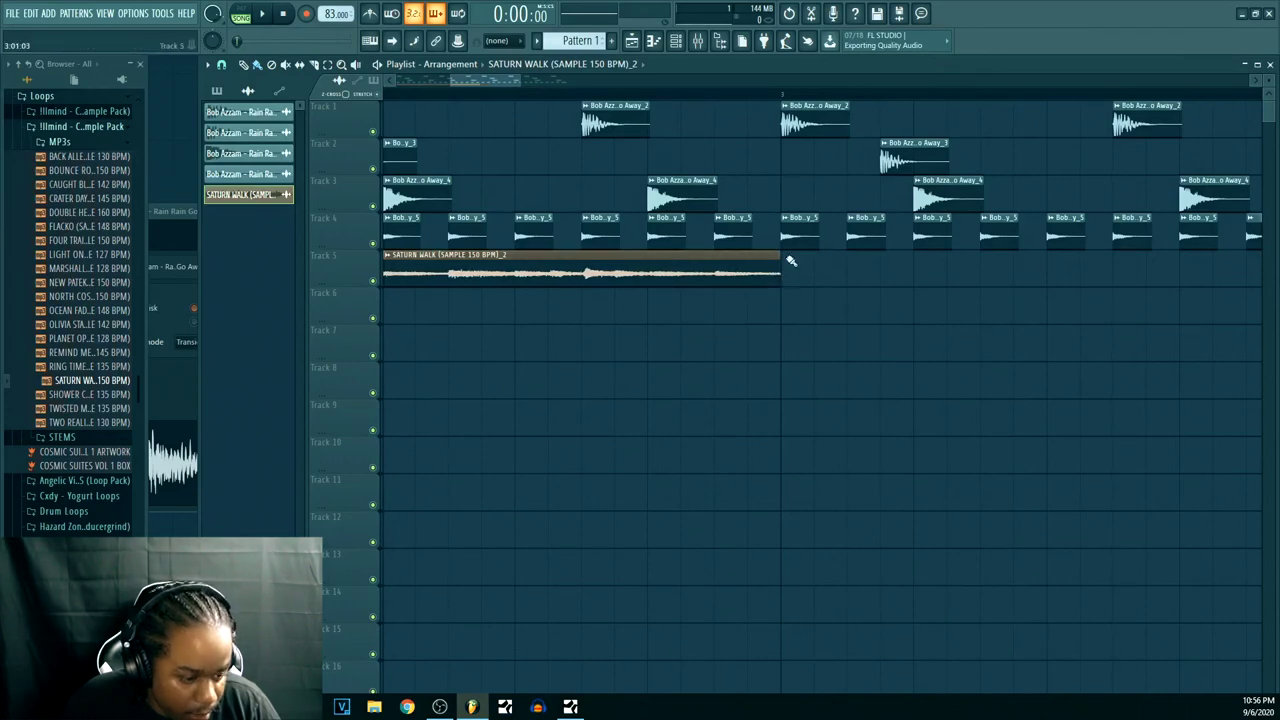
pyautogui.scroll(-5, 783, 101)
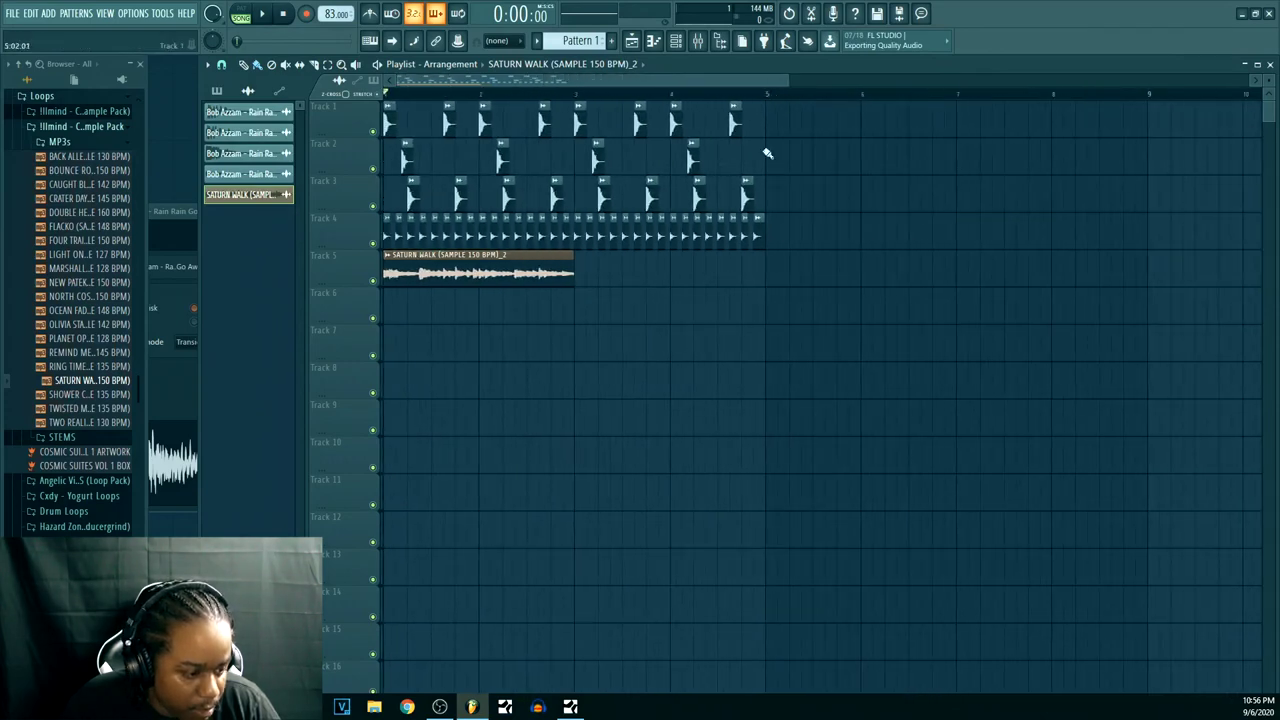
pyautogui.press('space')
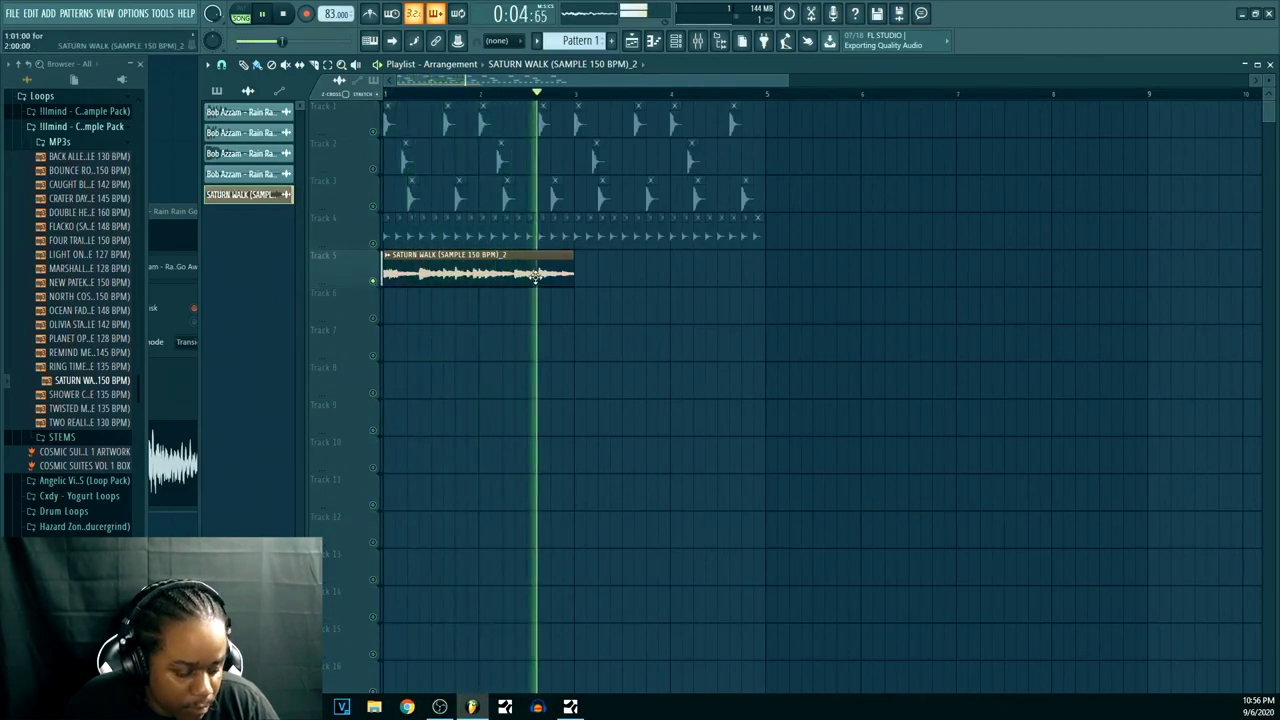
pyautogui.press('space')
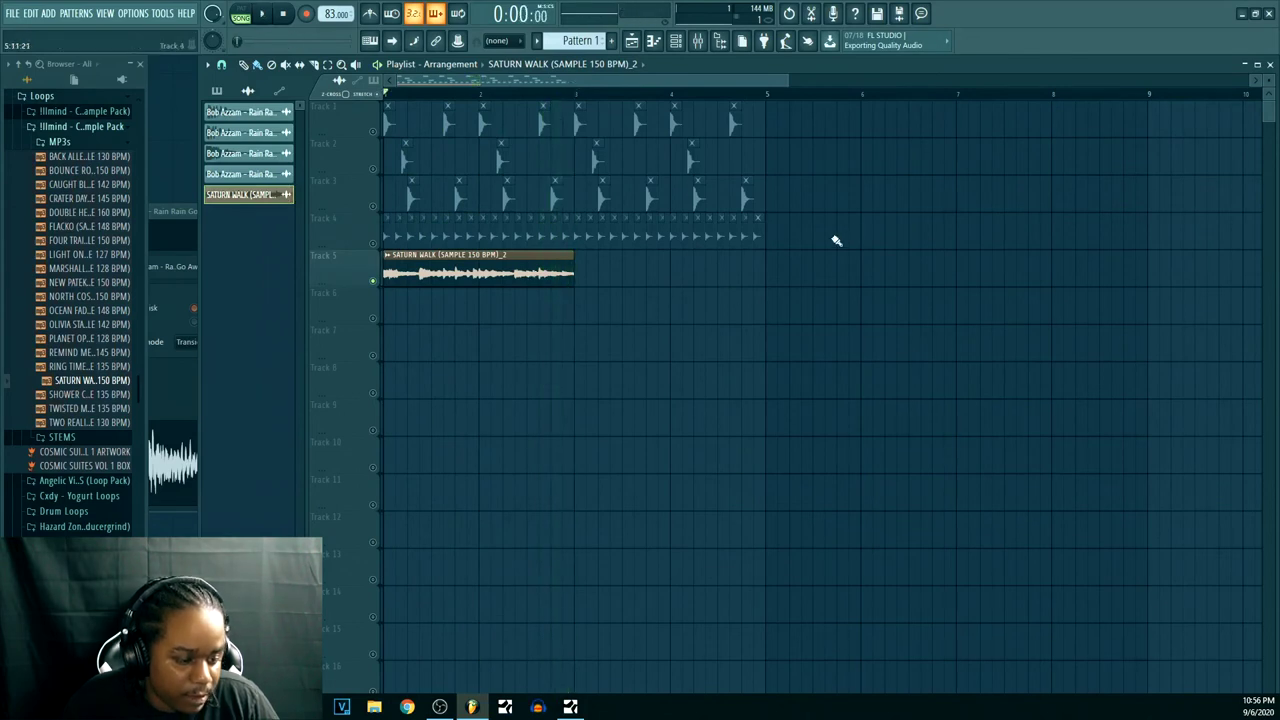
# - Move all the drum clips on Tracks 1 to 4 four bars later, so they start at bar 5
pyautogui.moveTo(878, 249); pyautogui.dragTo(754, 125)
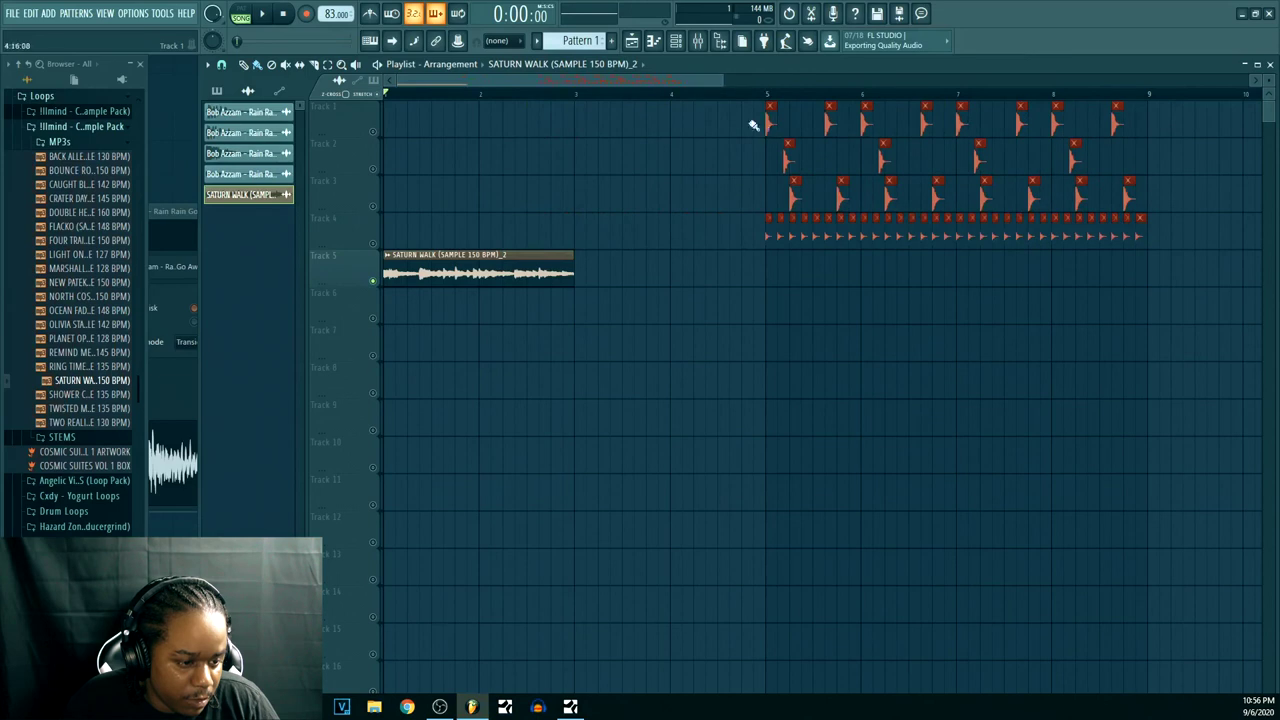
pyautogui.scroll(-4, 590, 105)
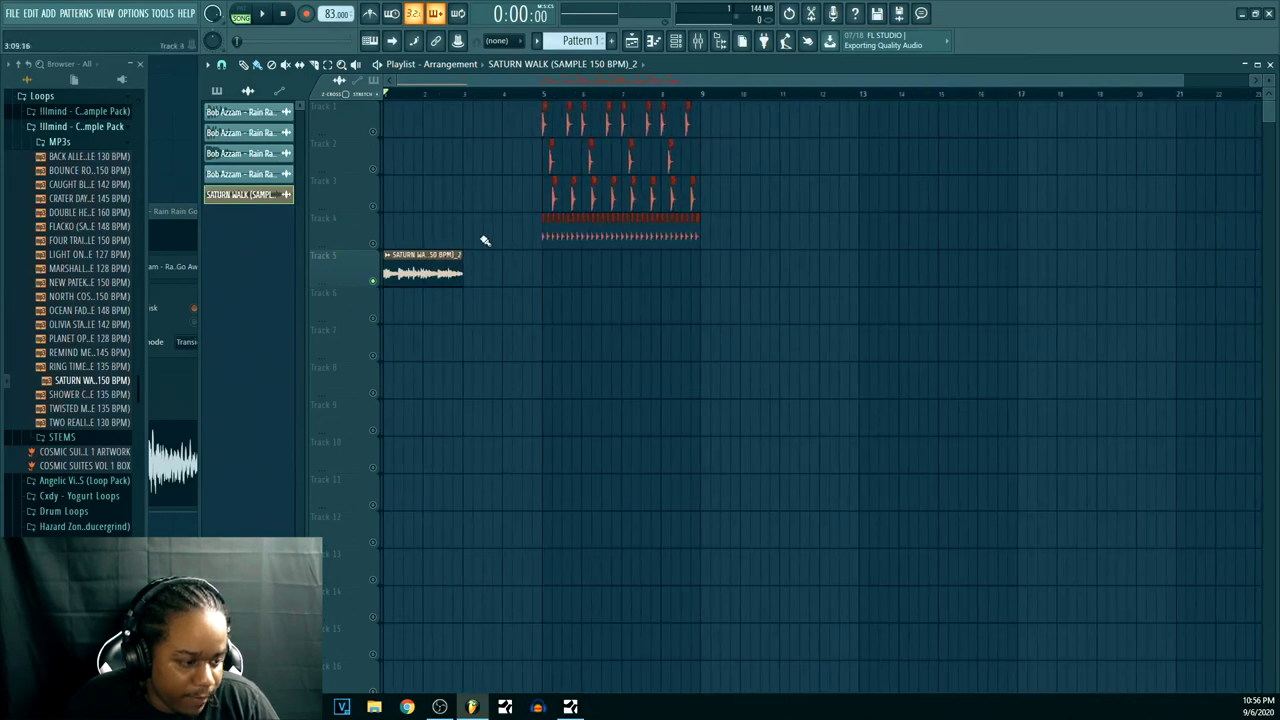
# - Copy the two-bar Saturn Walk clip three times along Track 5 up to bar 9 and play the arrangement
pyautogui.click(447, 272)
pyautogui.moveTo(469, 273); pyautogui.dragTo(643, 271)
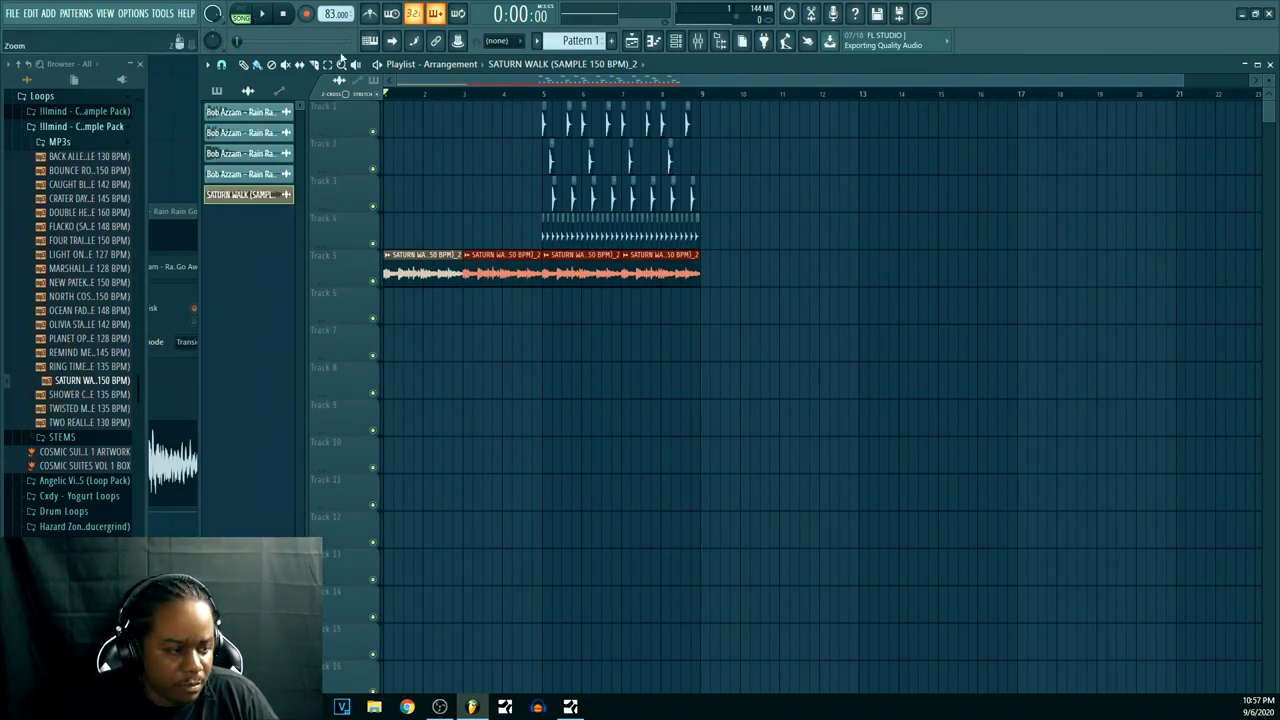
pyautogui.click(265, 15)
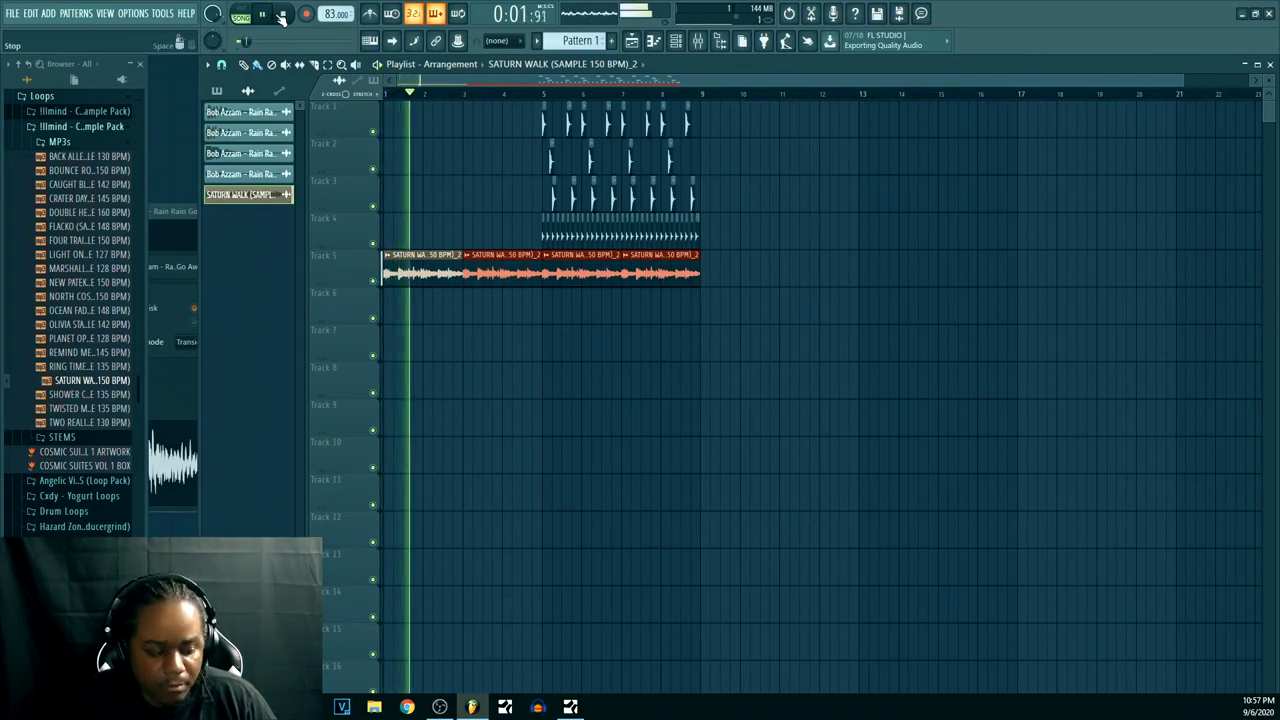